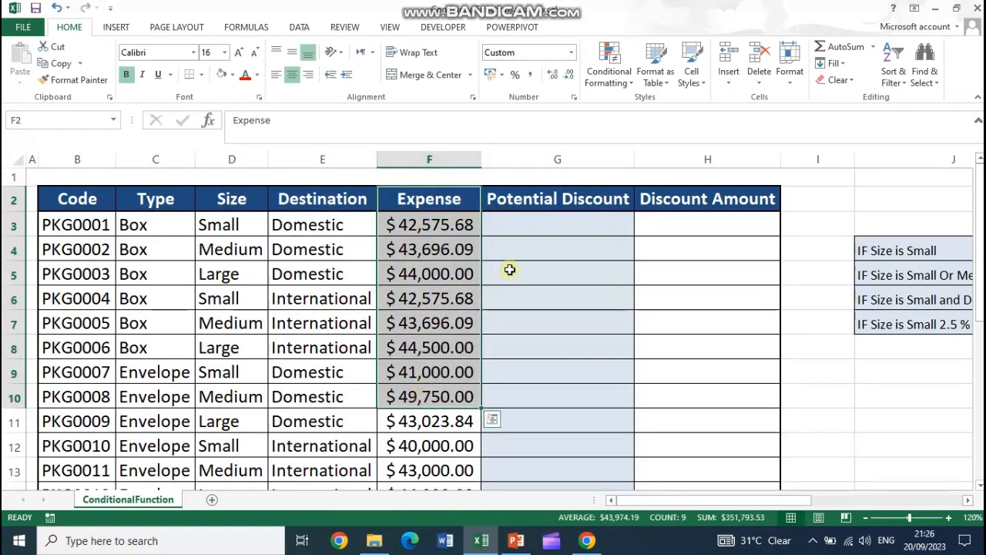
Step: Examine the package table's Size values, the empty Potential Discount and Discount Amount columns, and the rows down to the average expense
drag(535, 198, 644, 199)
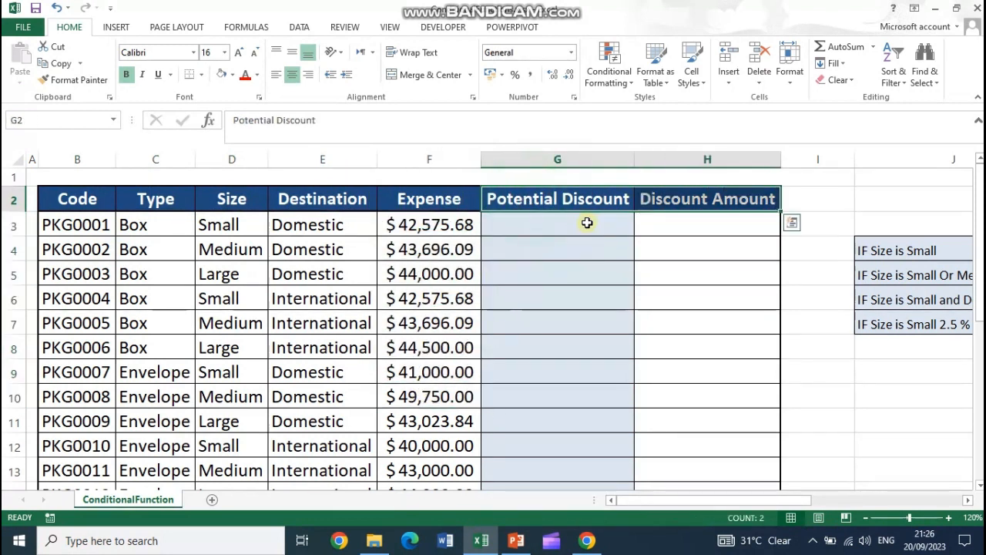
click(550, 223)
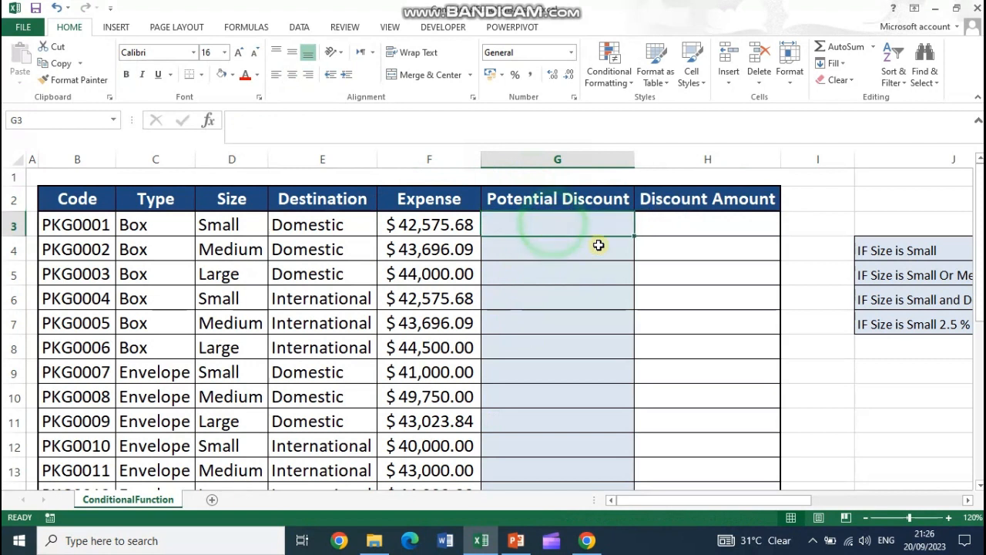
click(679, 222)
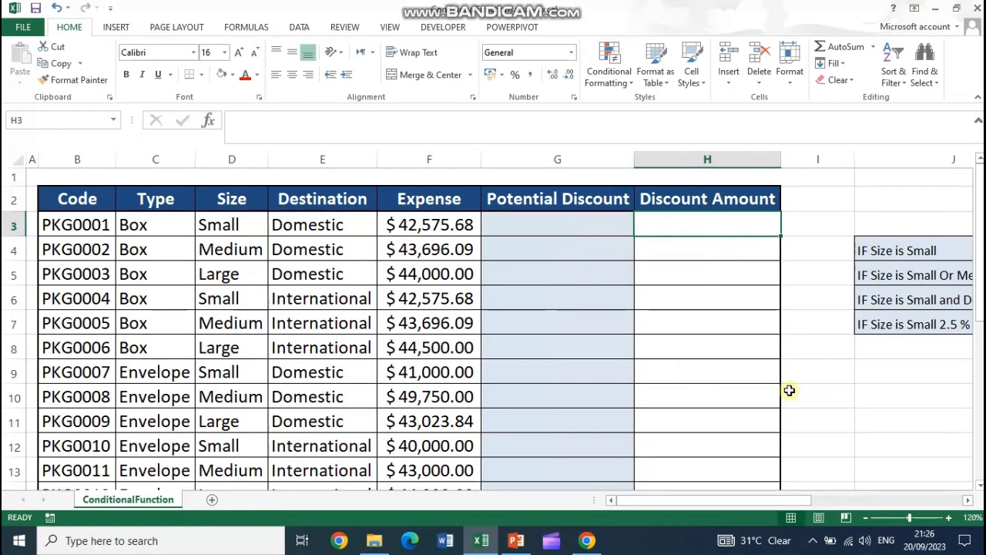
click(532, 226)
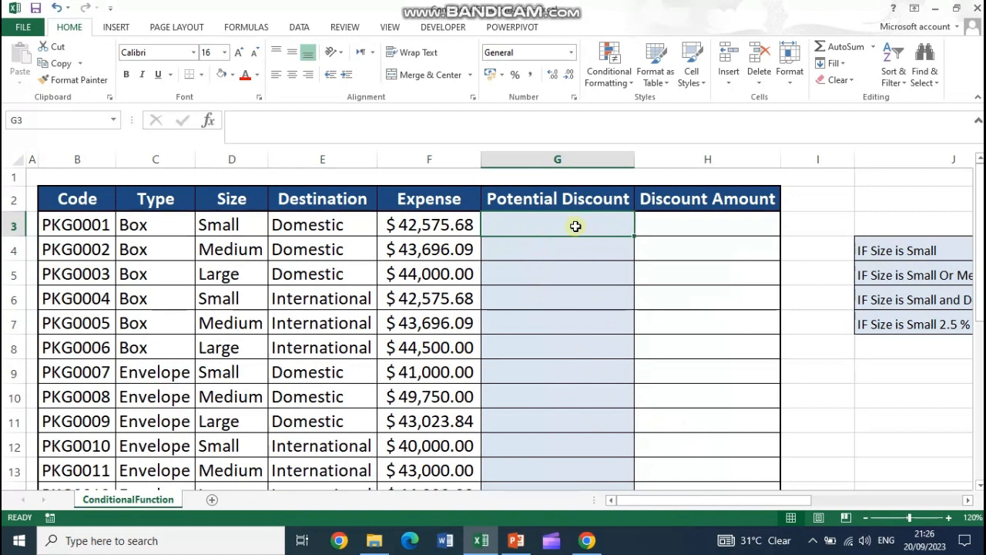
click(229, 224)
drag(229, 279, 222, 403)
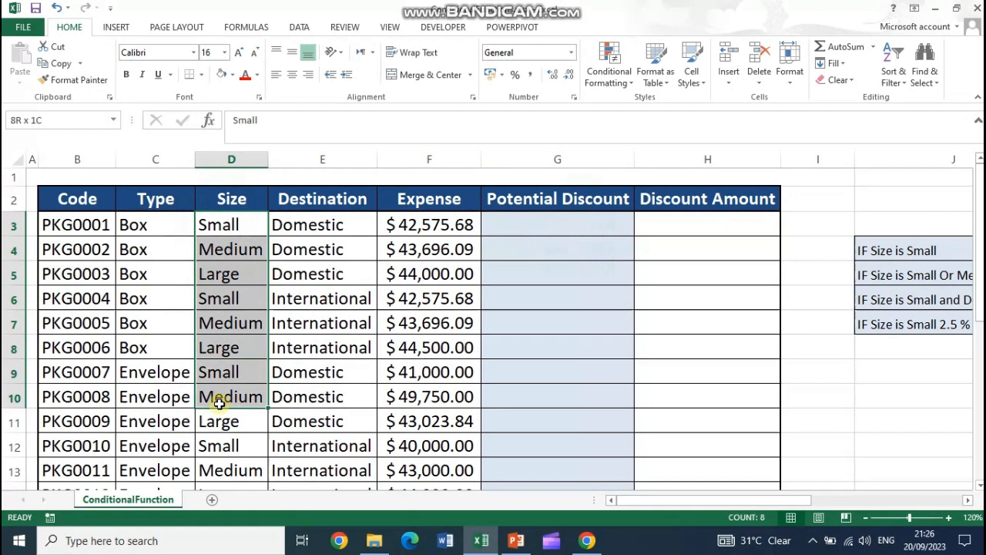
click(537, 224)
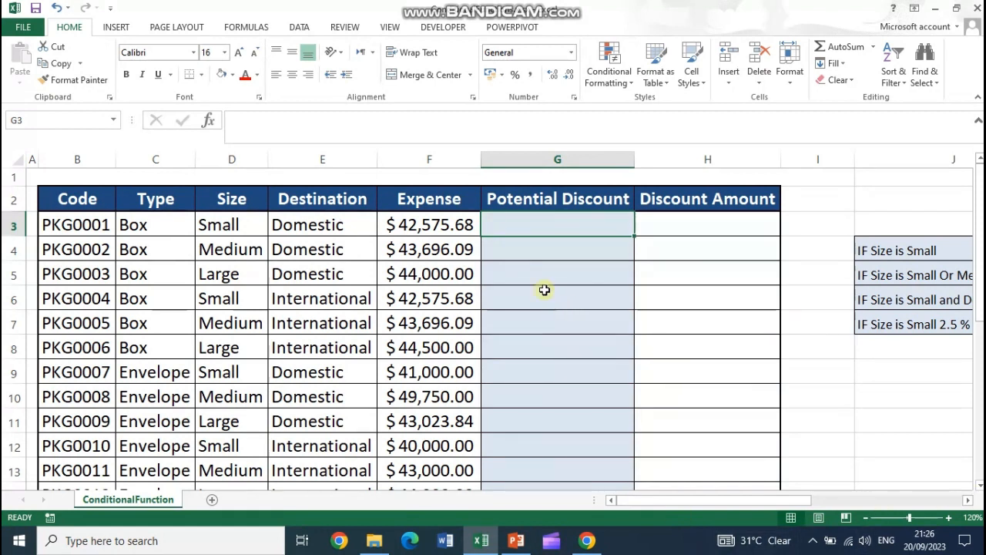
click(245, 226)
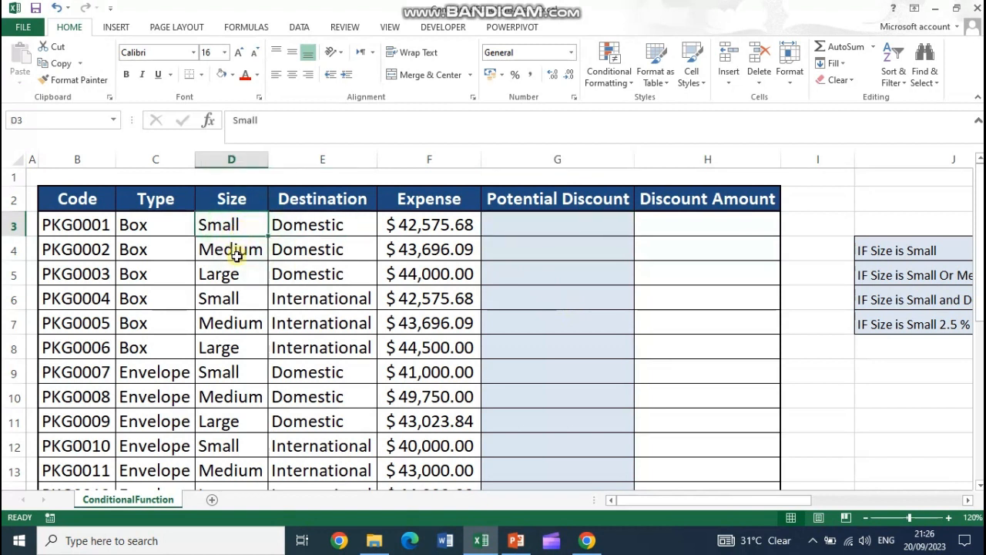
click(549, 247)
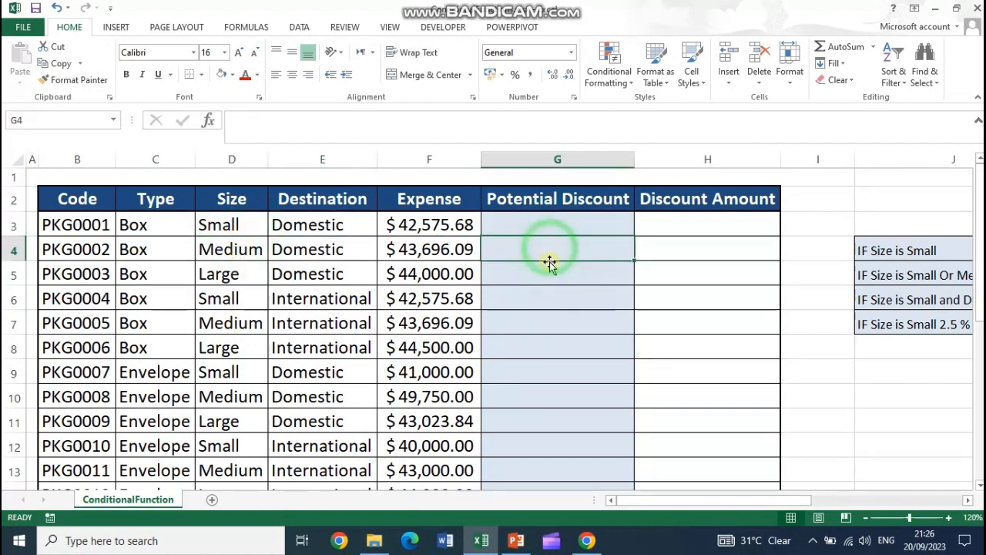
click(560, 320)
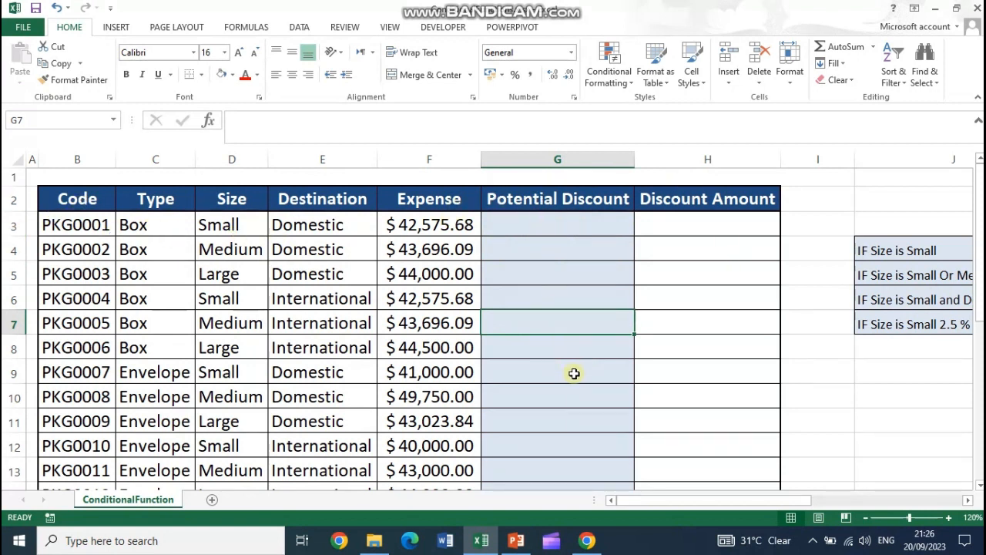
scroll(573, 358, down, 1)
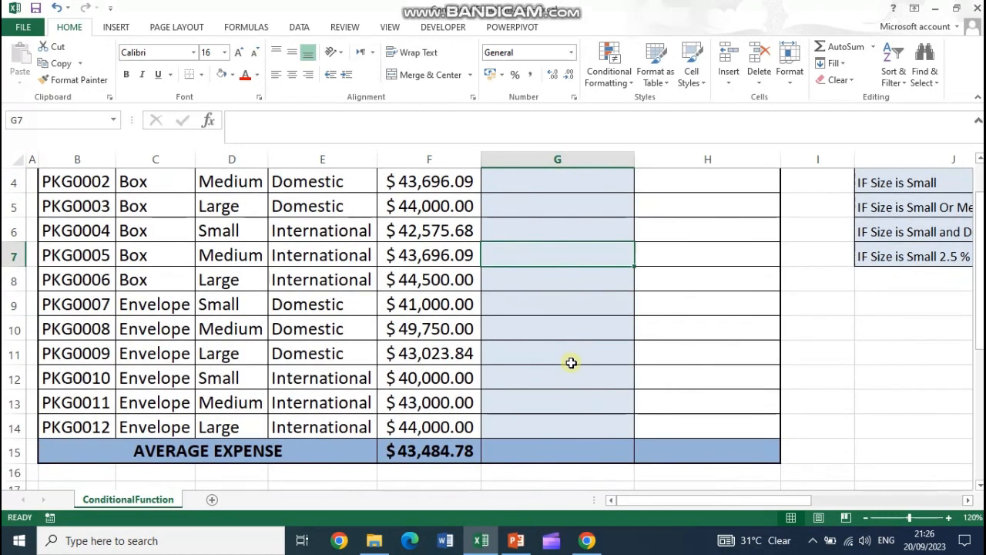
scroll(571, 366, up, 1)
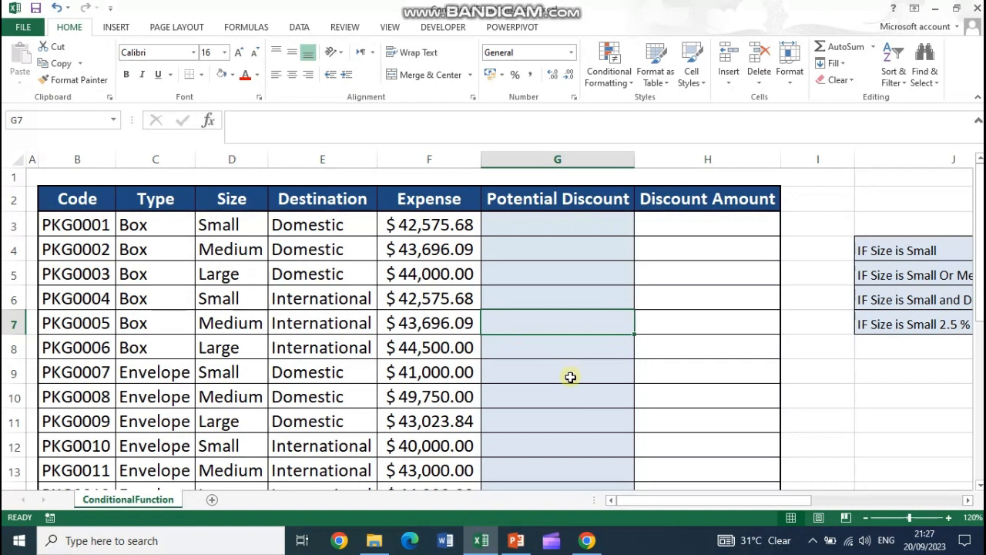
Step: Select cell G3 for the formula and widen the blank column I between the table and the discount rules
click(544, 222)
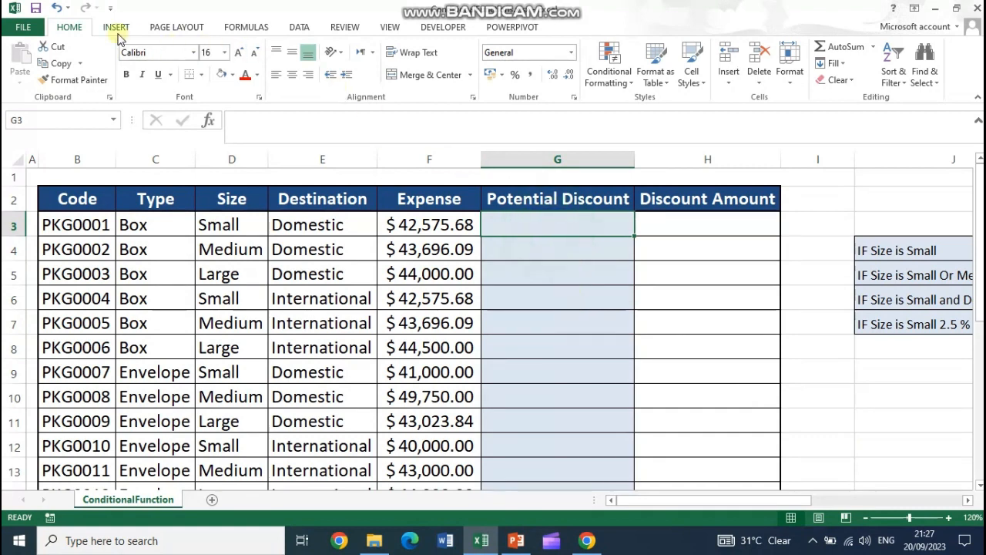
click(235, 27)
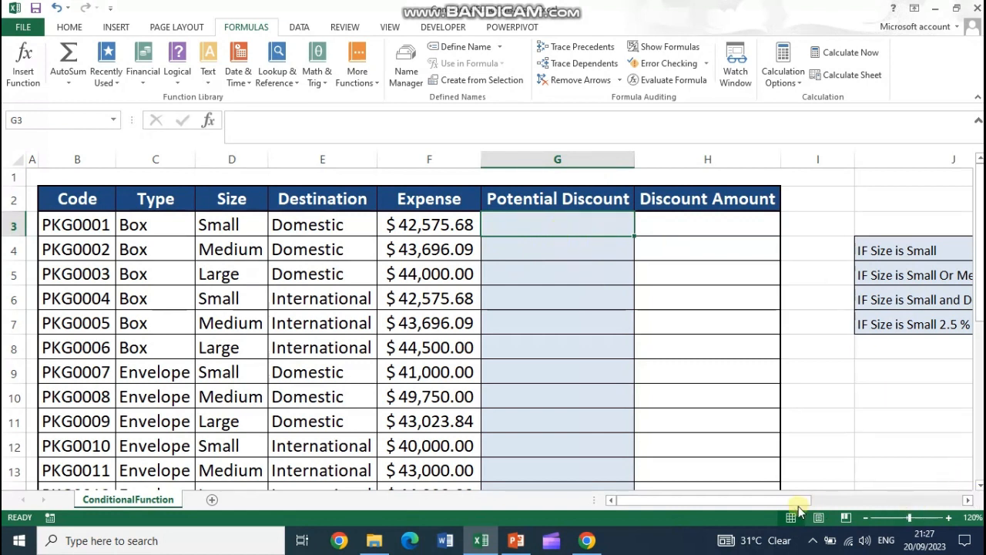
drag(854, 160, 941, 165)
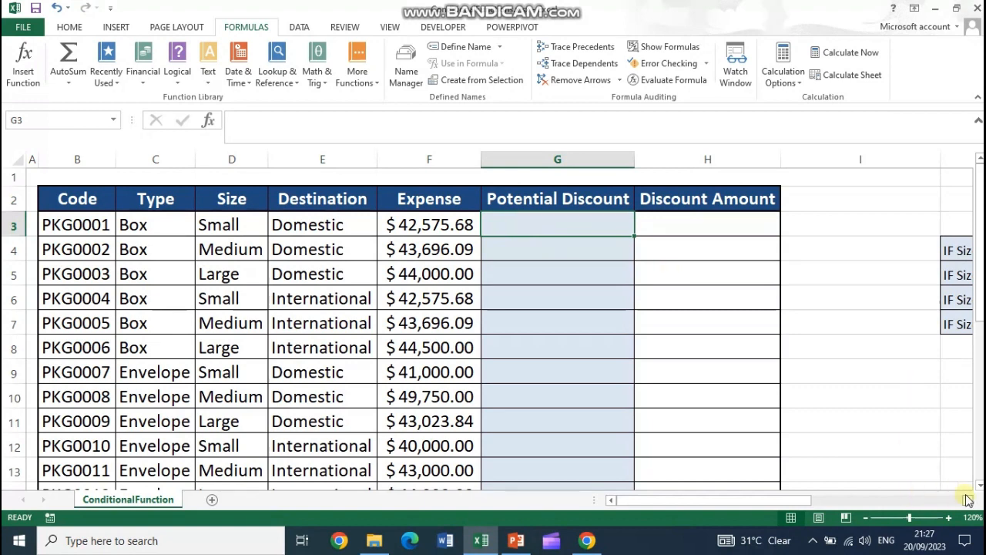
mouse_move(808, 505)
mouse_down()
mouse_move(824, 504)
mouse_move(791, 514)
mouse_up()
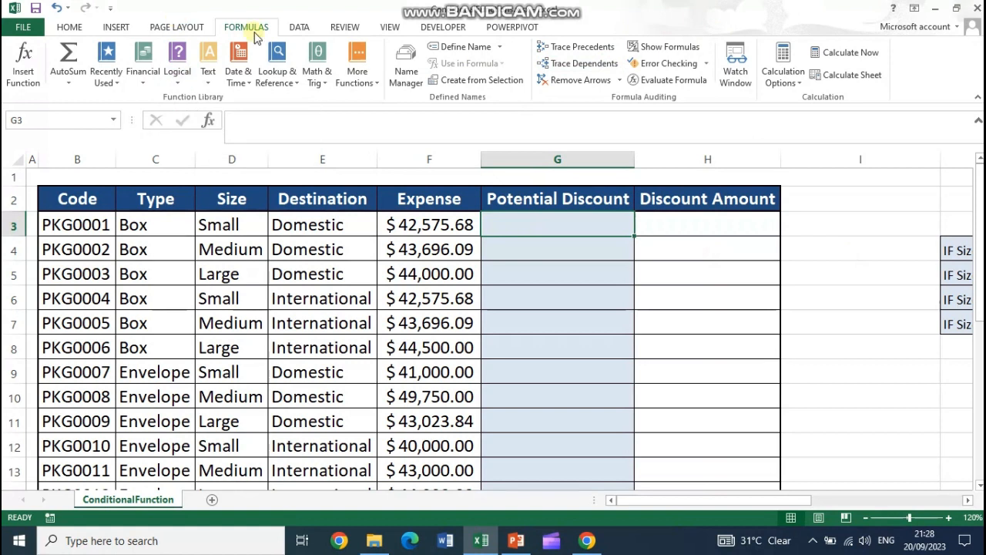
Step: Insert the logical IF function in cell G3 with the logical test D3="Small", keeping its dialog clear of the Size column
click(182, 90)
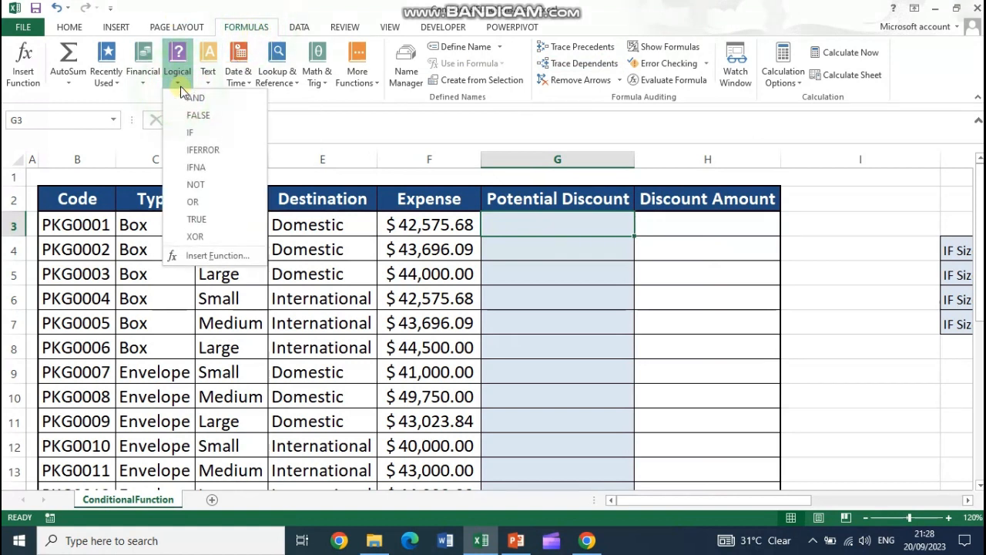
click(199, 134)
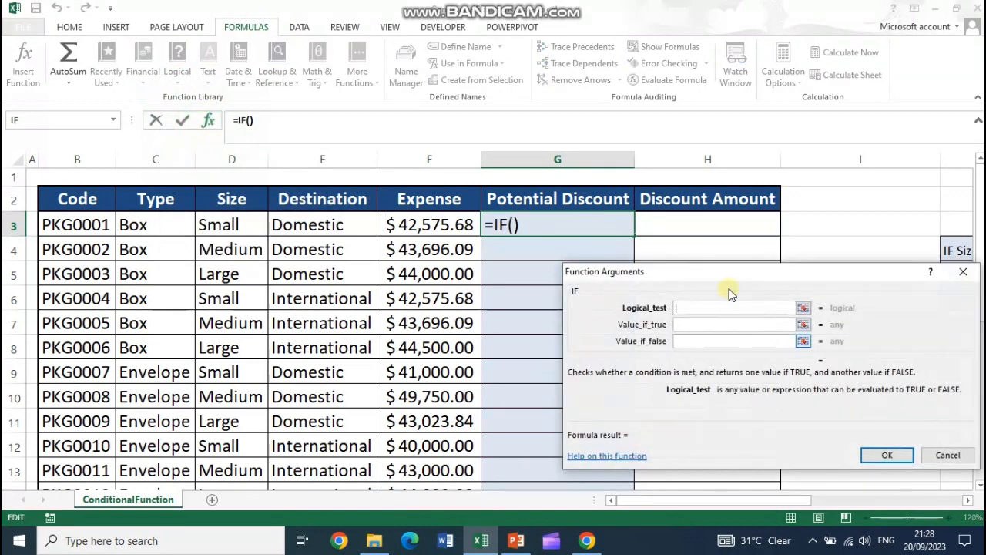
drag(726, 271, 506, 140)
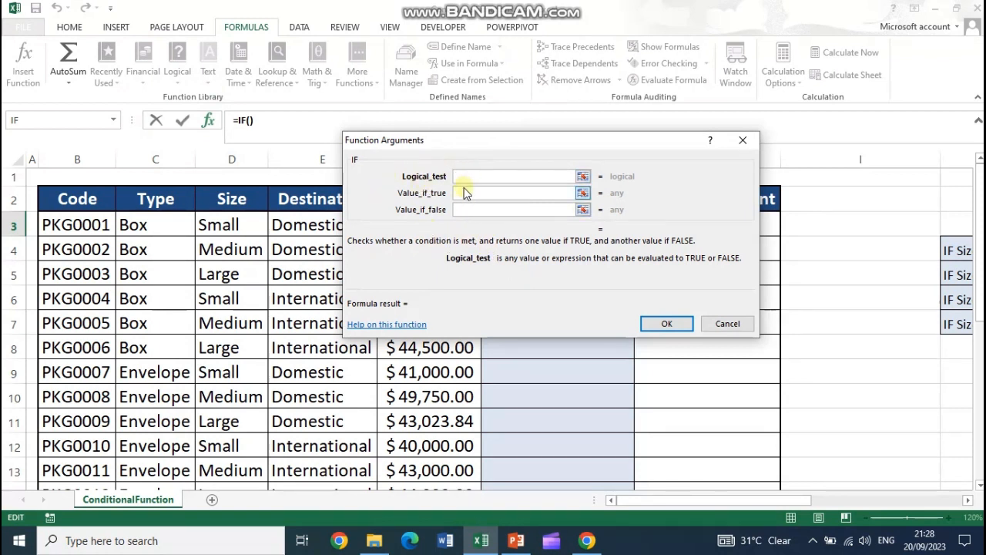
drag(392, 185, 492, 185)
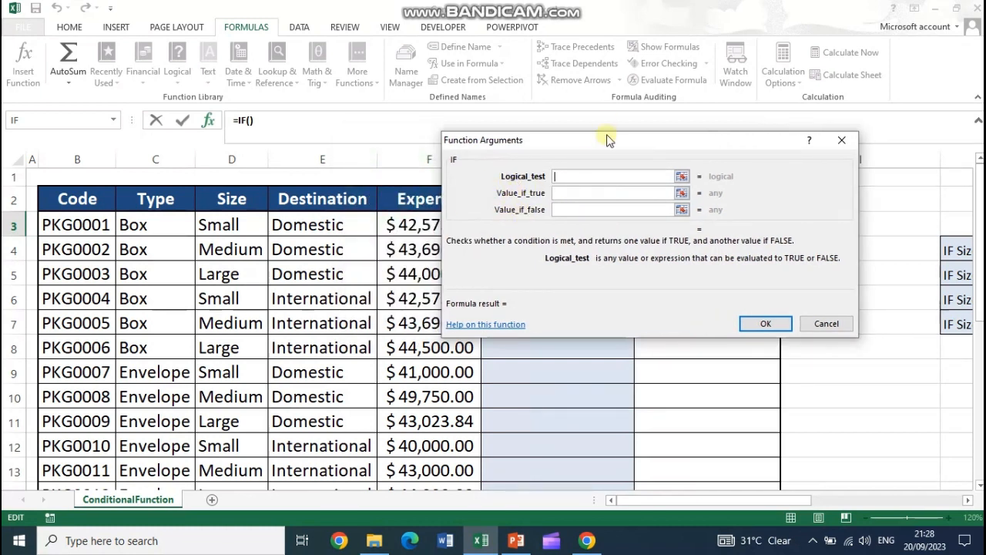
drag(608, 138, 492, 125)
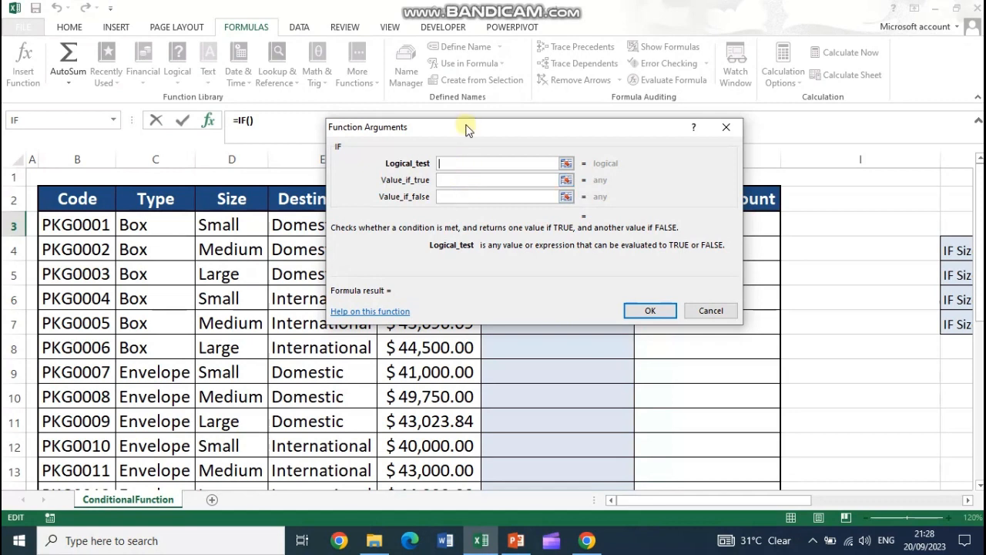
drag(468, 132, 563, 108)
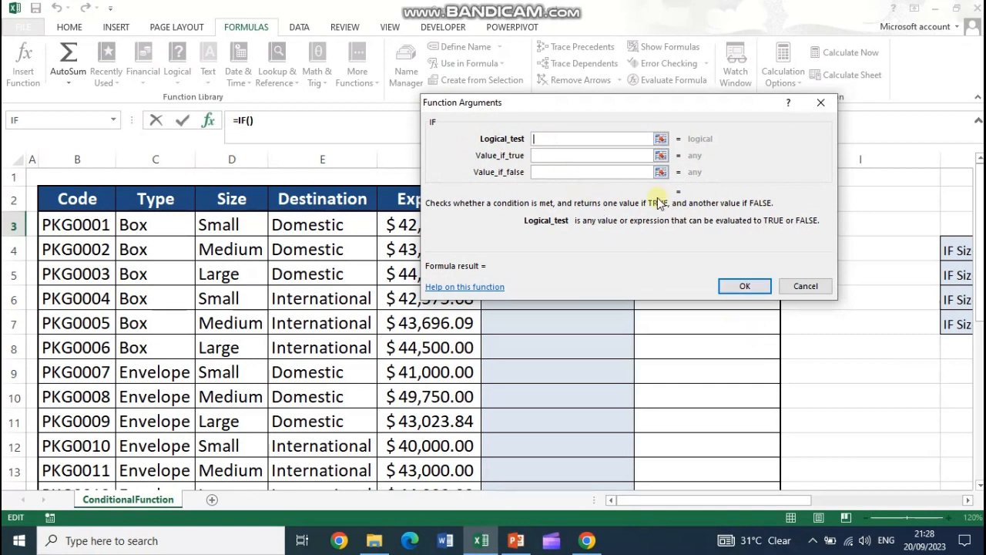
click(229, 230)
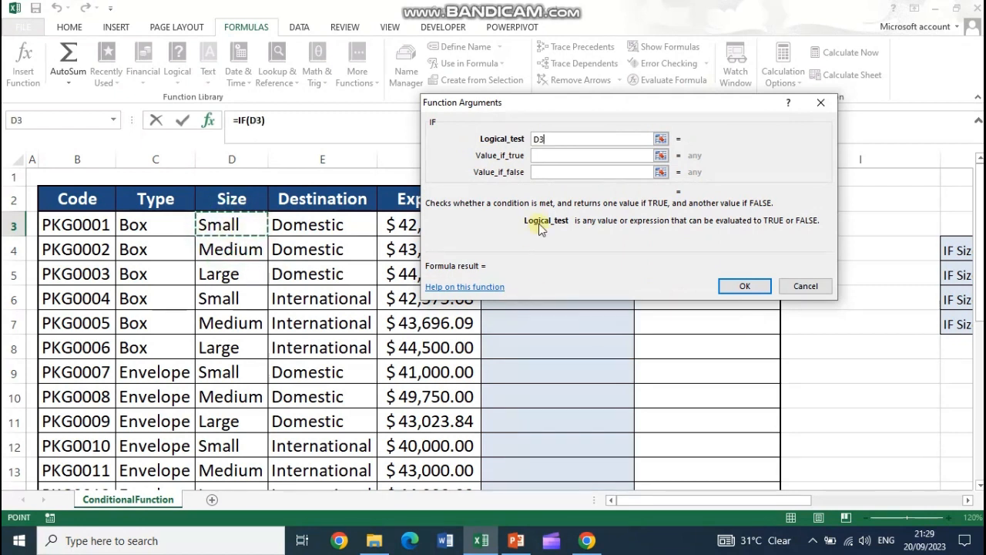
click(552, 139)
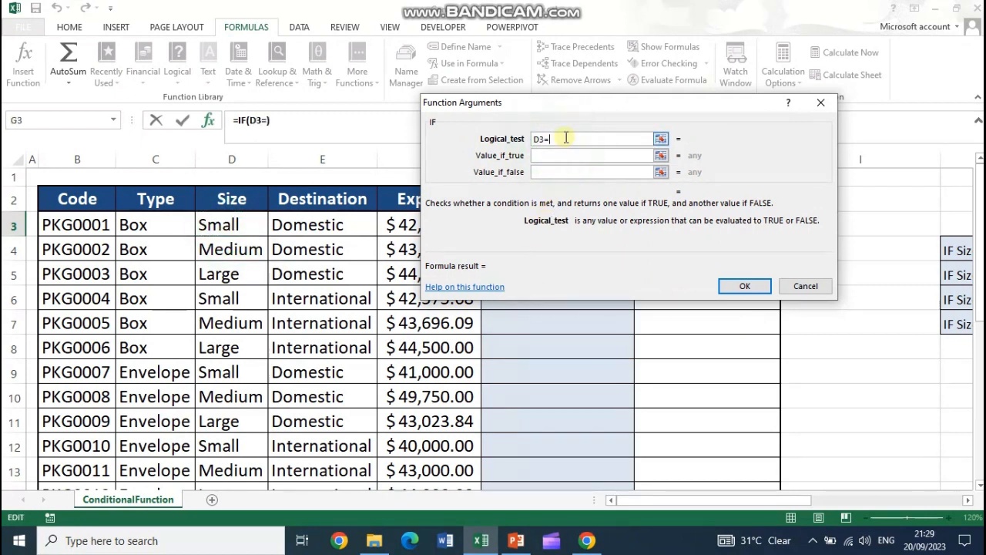
text(="Small")
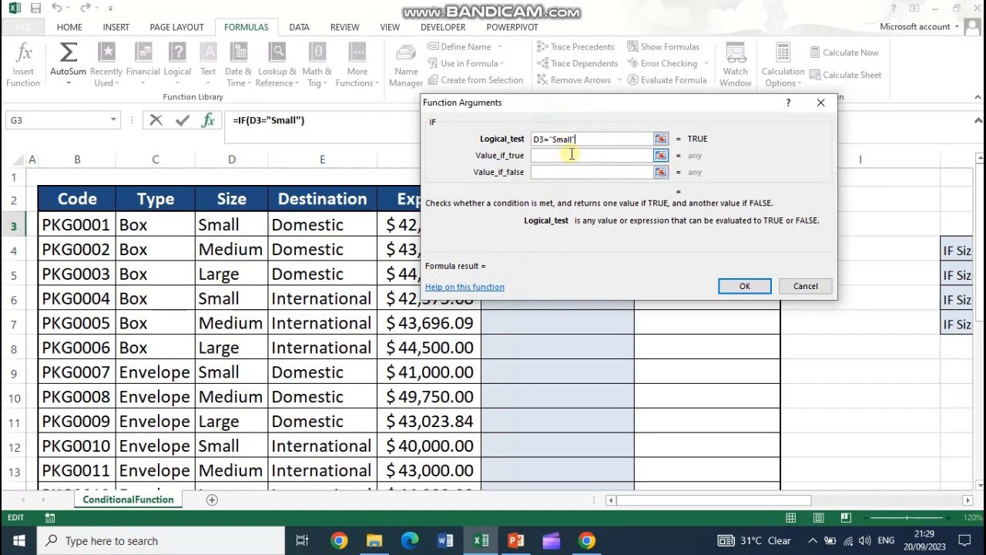
Step: Complete the IF function in G3 so it returns "Yes" when true and "No" when false
click(571, 155)
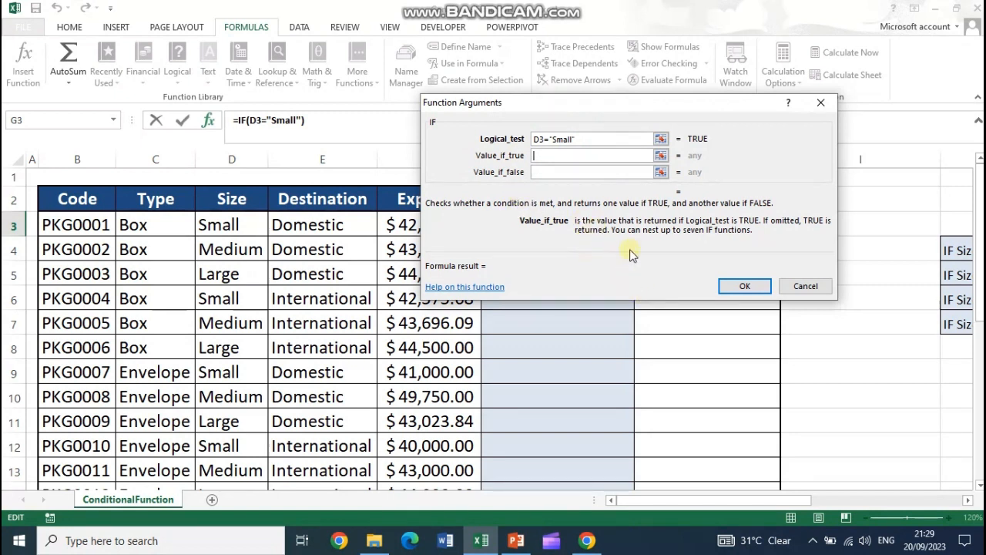
click(548, 174)
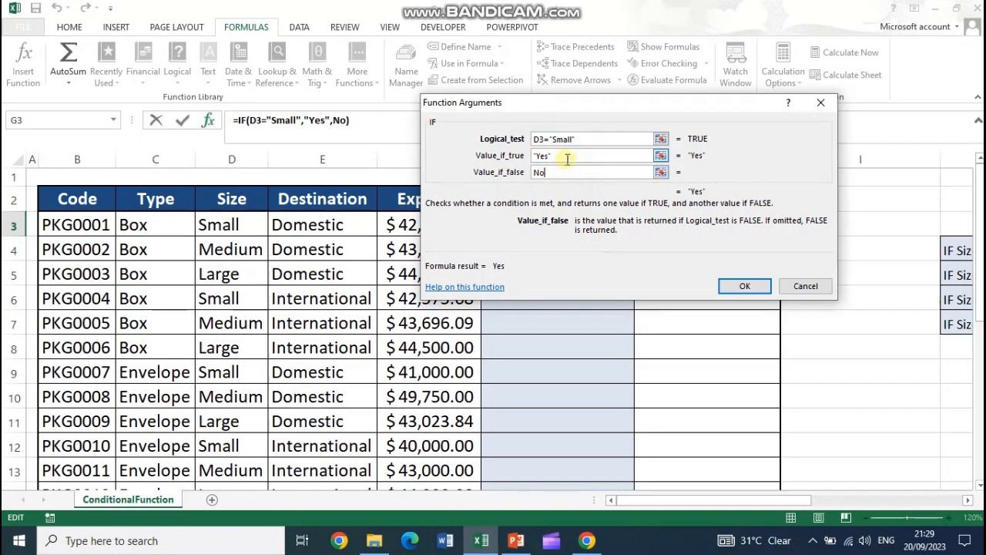
click(568, 155)
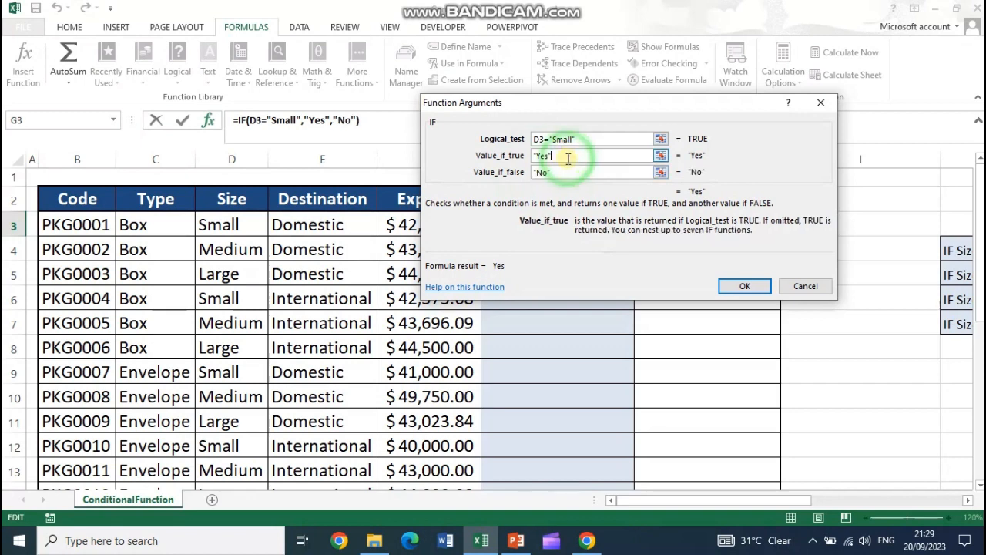
click(745, 287)
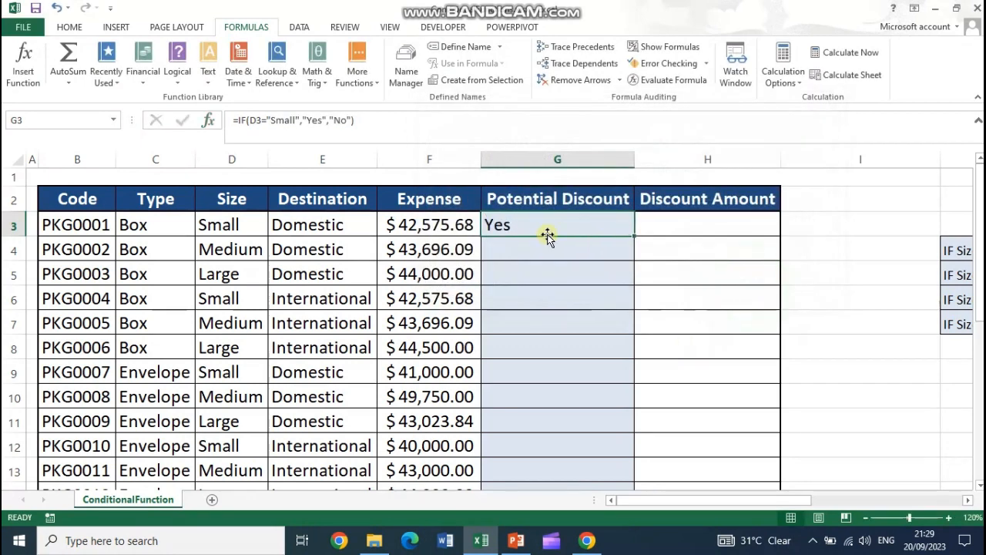
Step: Fill the IF formula from G3 down the Potential Discount column to row 14 and check it against the sizes
double_click(634, 236)
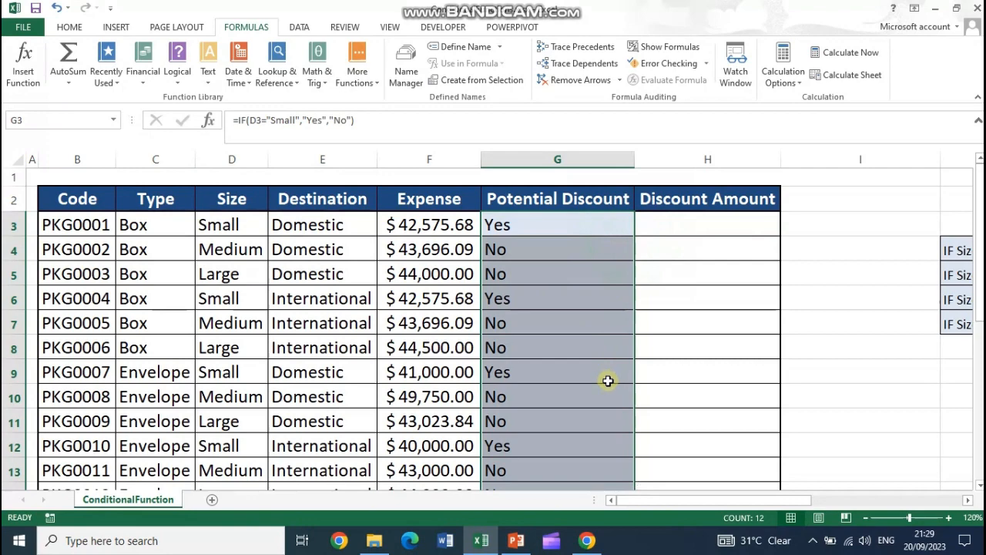
scroll(601, 382, down, 2)
scroll(590, 378, up, 2)
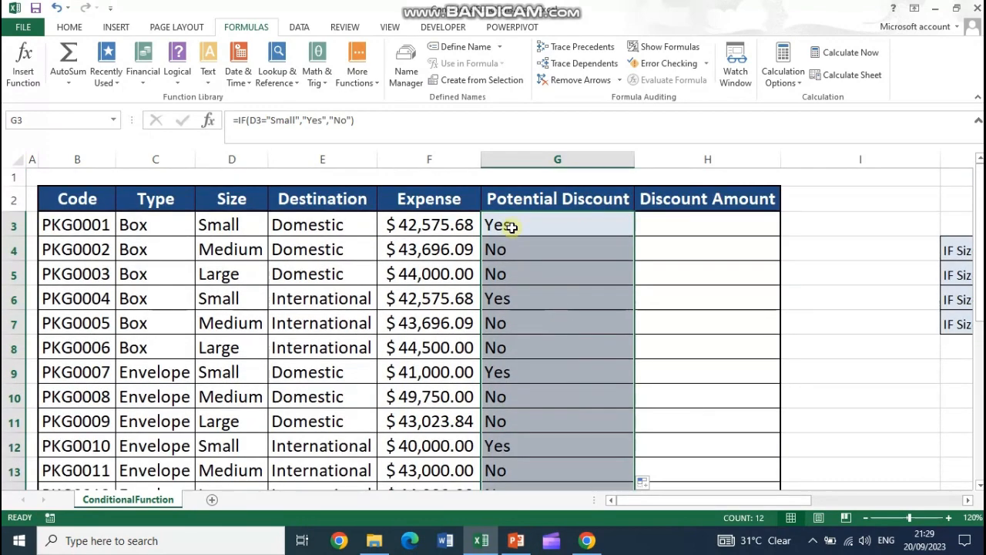
click(231, 227)
click(486, 223)
key(ctrl+shift+Down)
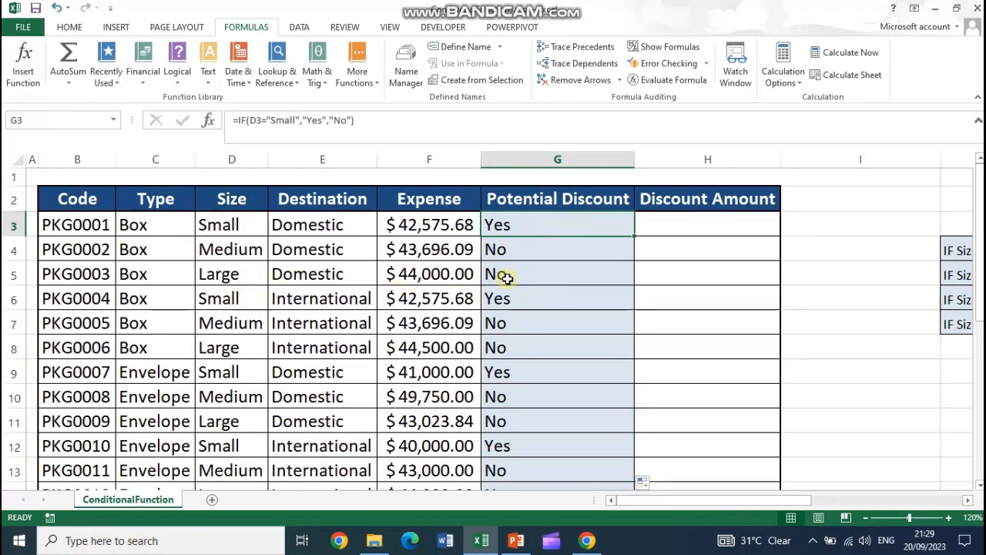
Step: Enter the discount rate 2.5% in cell I2, beside the Discount Amount header
click(670, 229)
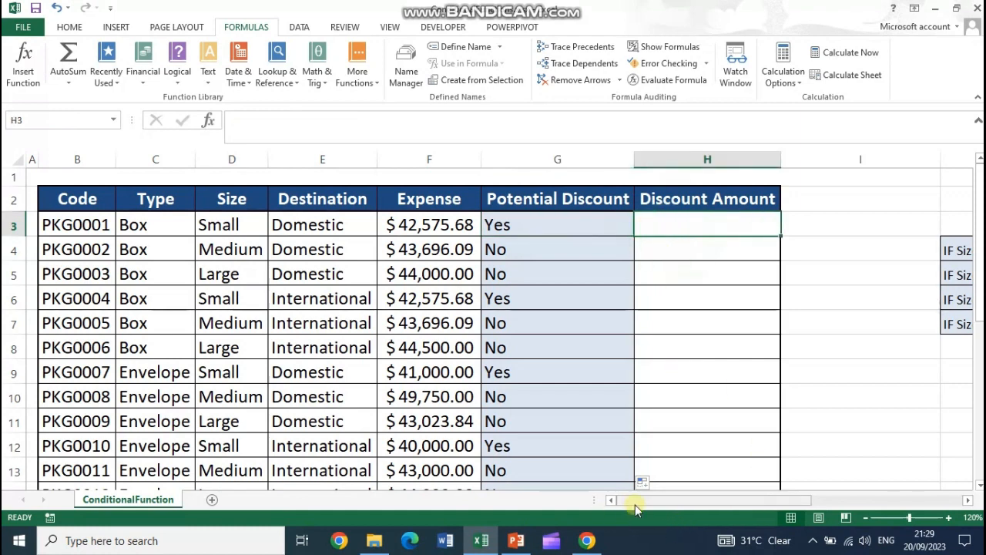
drag(635, 505, 664, 500)
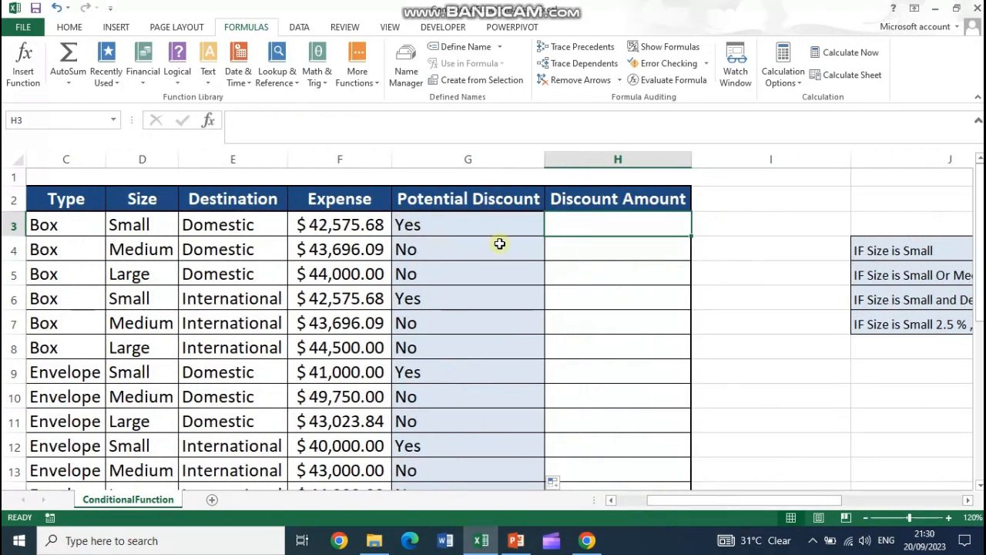
click(445, 225)
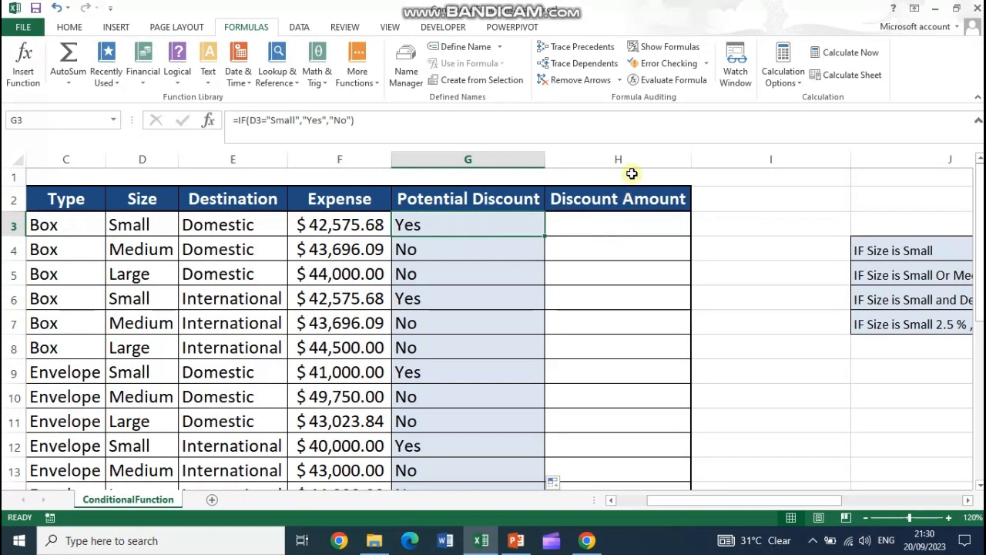
click(721, 199)
text(2)
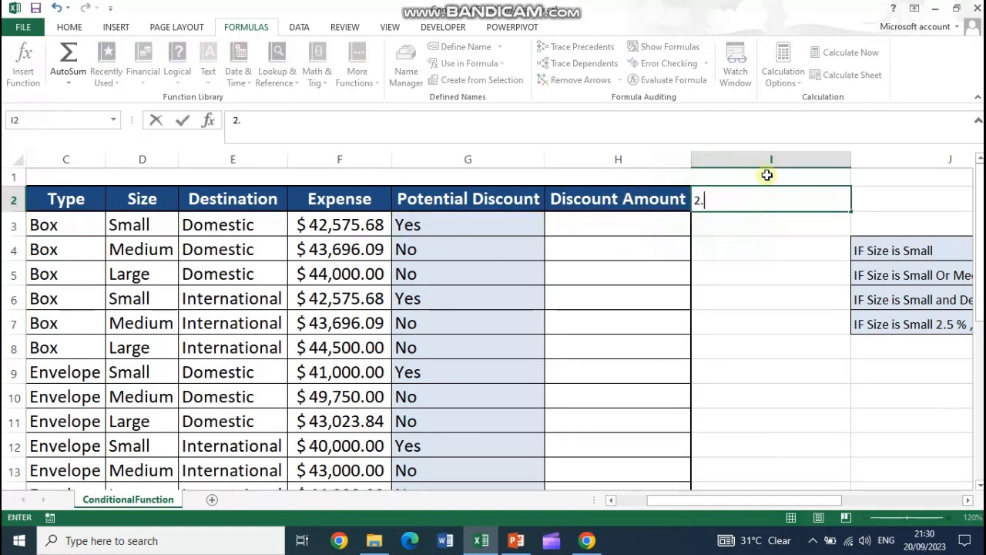
text(.5%)
key(Return)
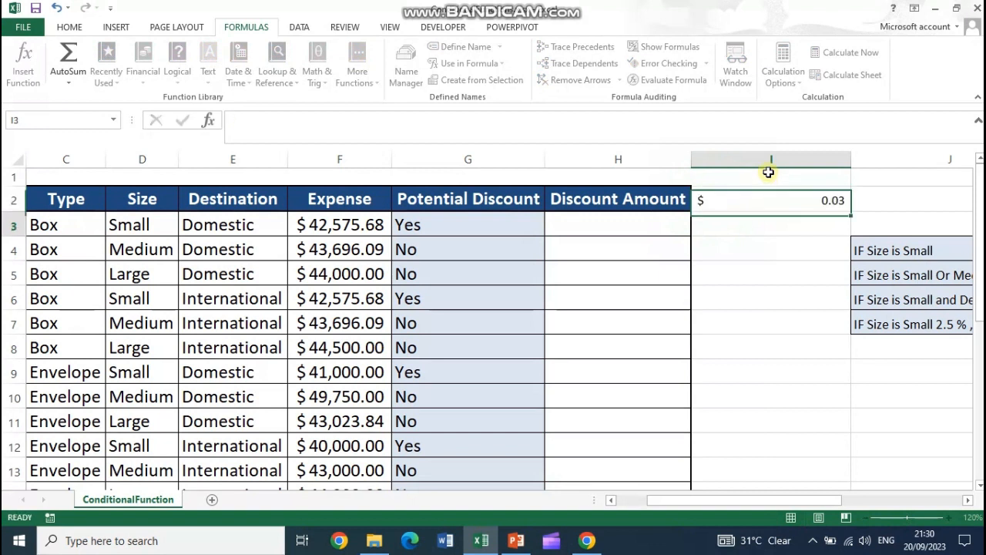
Step: Format the rate in I2 as a percentage with two decimal places
click(768, 199)
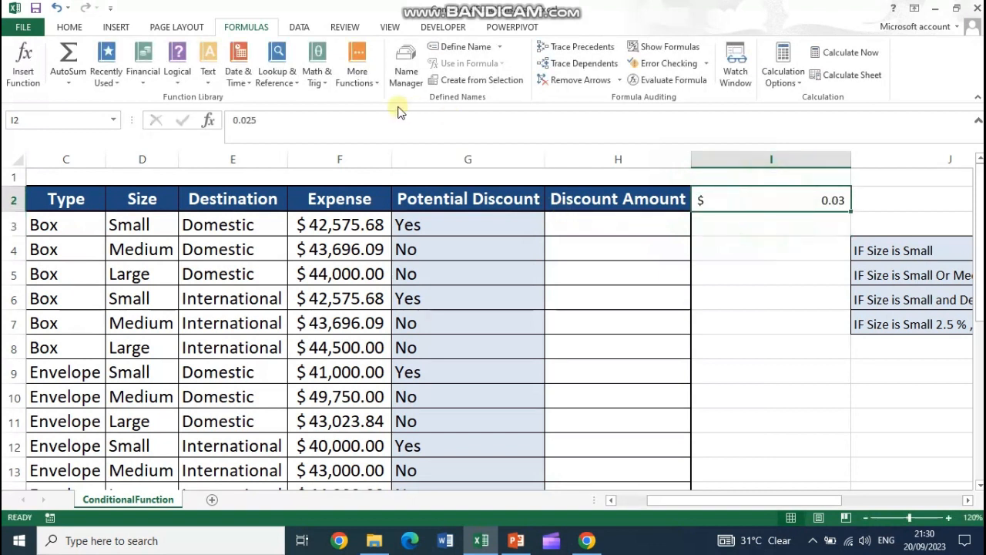
click(76, 28)
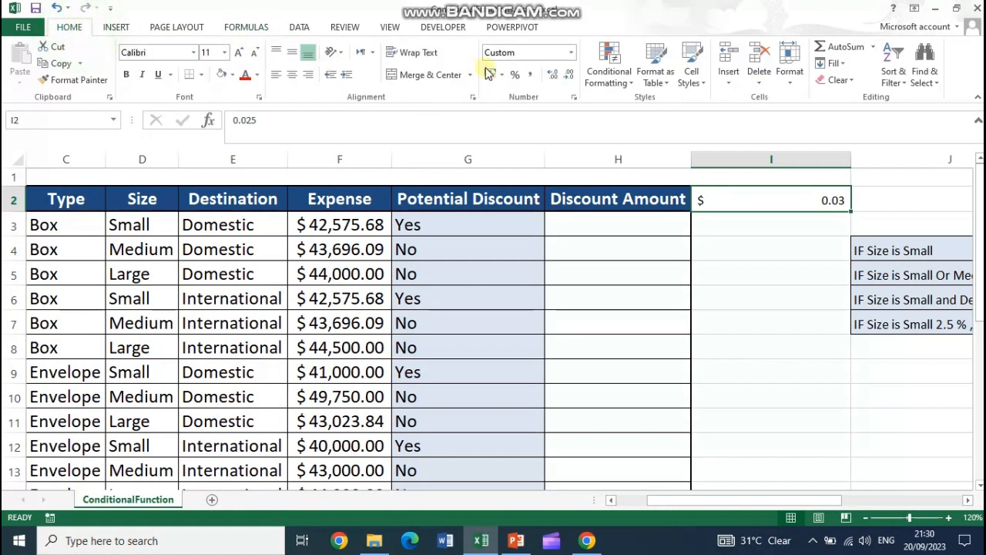
click(514, 75)
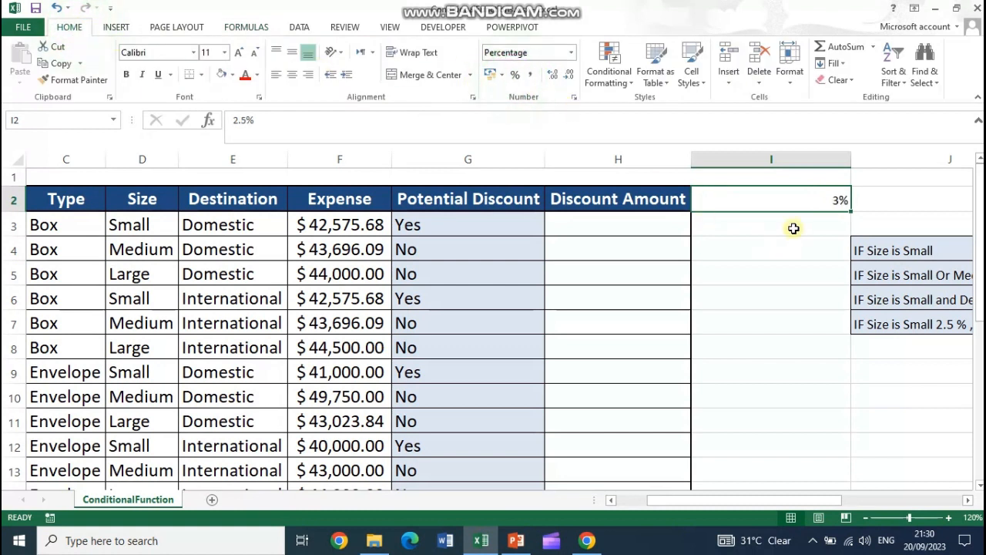
click(551, 77)
click(552, 77)
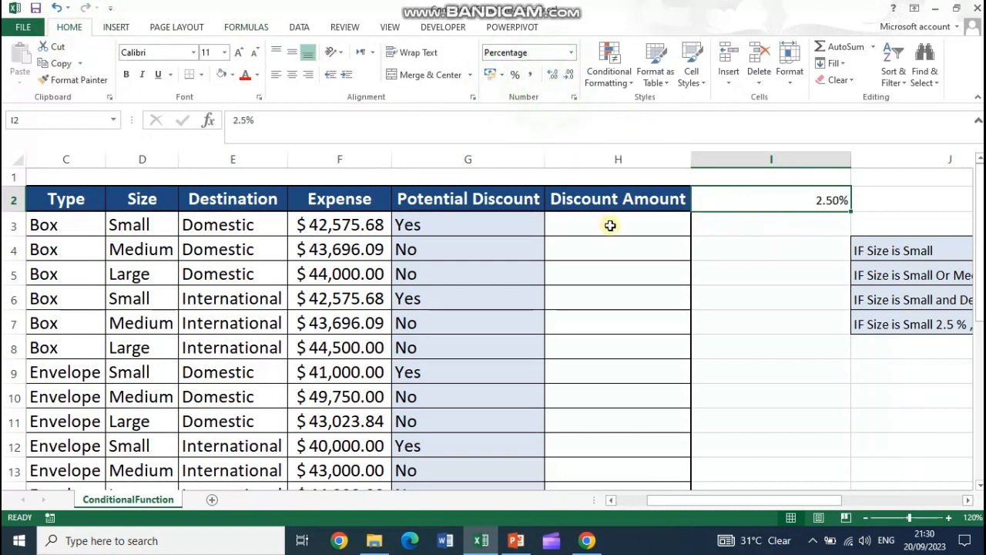
Step: Insert the logical IF function in cell H3 with the logical test G3="Yes", keeping its dialog clear of row 3
click(612, 225)
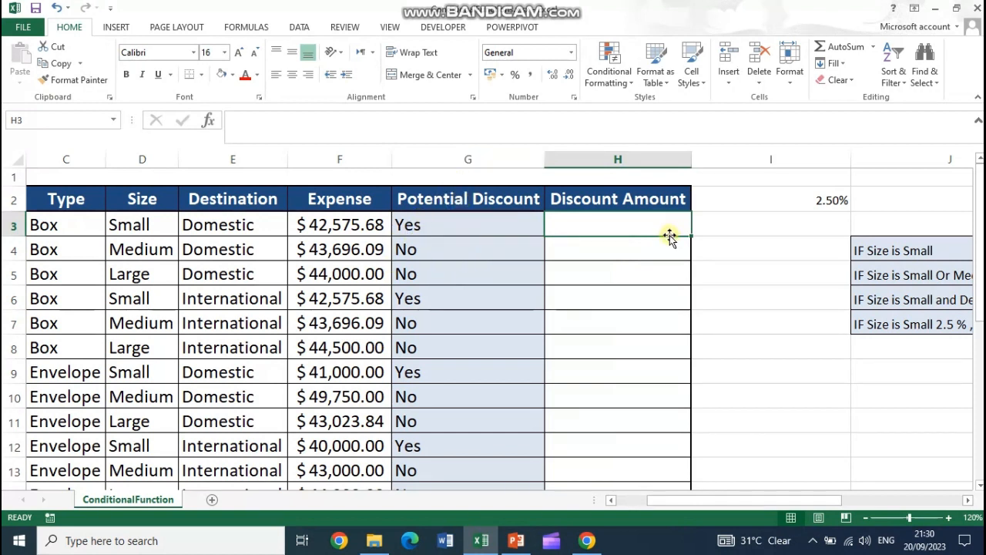
click(241, 27)
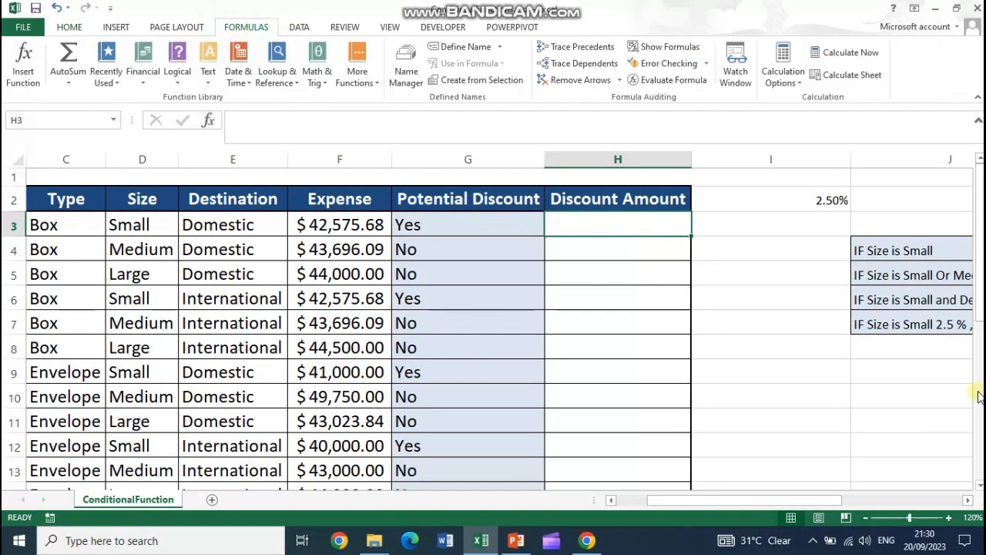
click(177, 75)
click(189, 137)
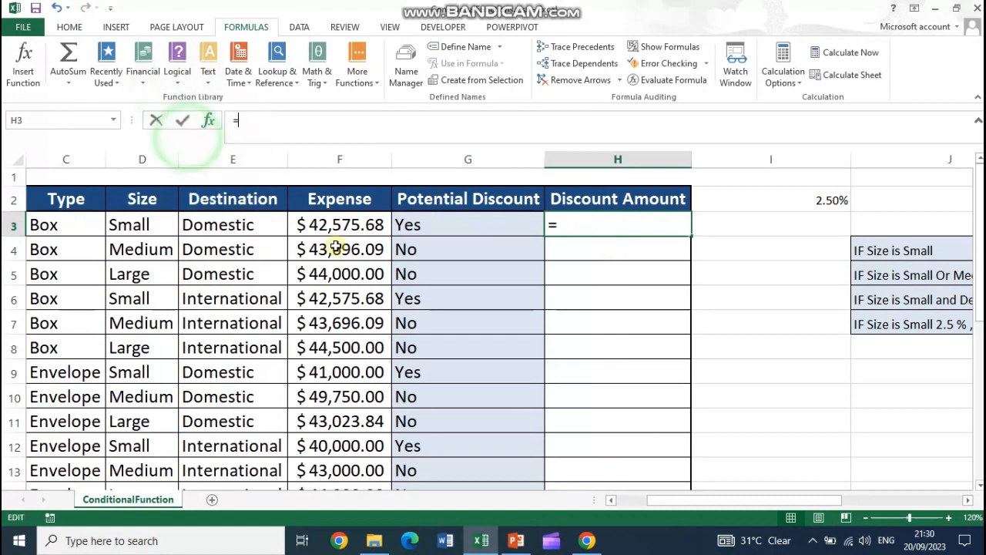
drag(544, 103, 591, 244)
drag(605, 280, 610, 287)
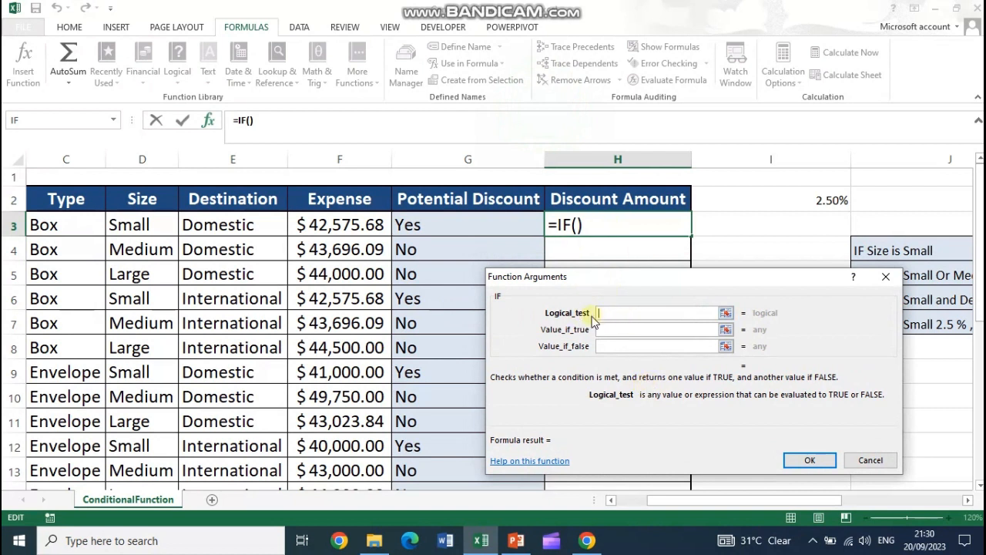
click(437, 229)
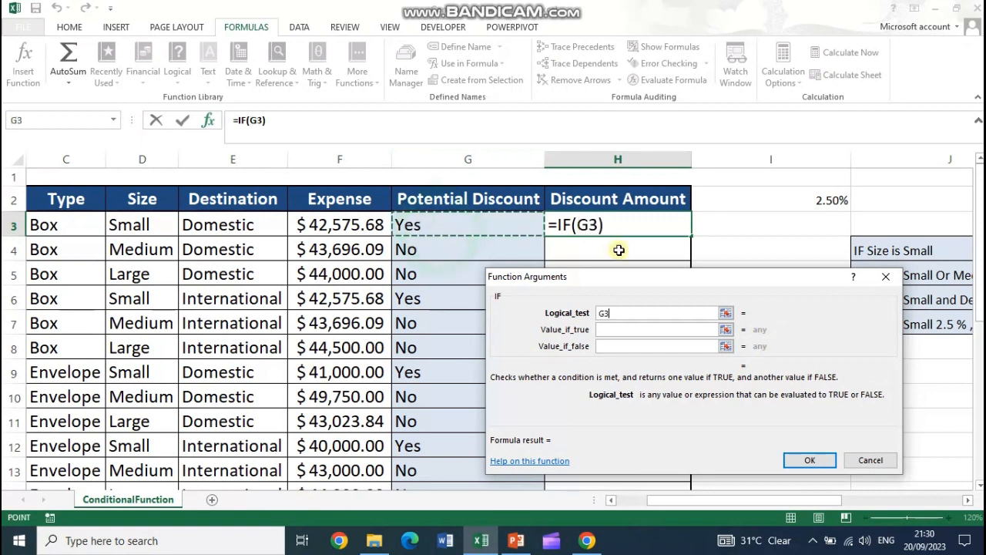
text(=)
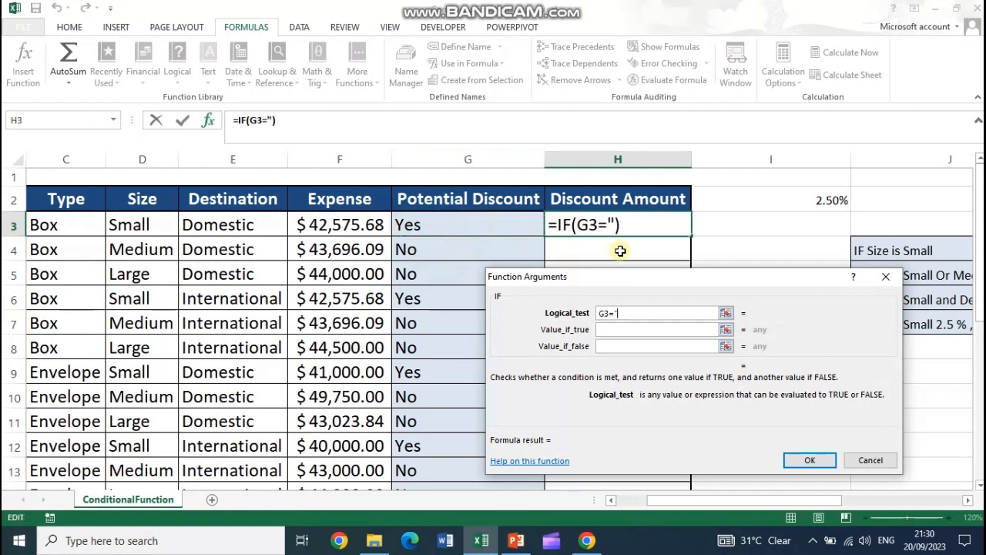
text("Yes")
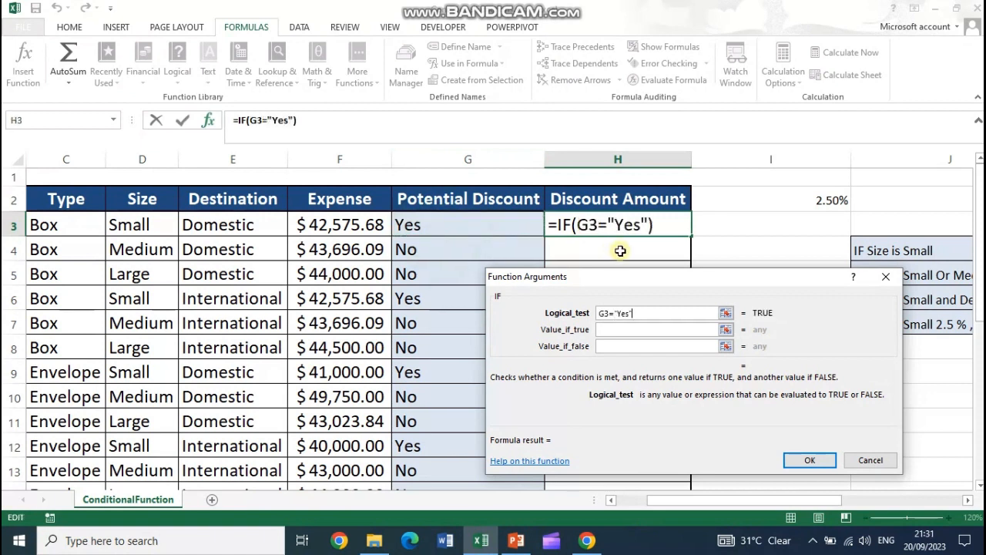
Step: Set the IF function's value if true to F3*$I$2, with the discount rate cell as an absolute reference
click(619, 331)
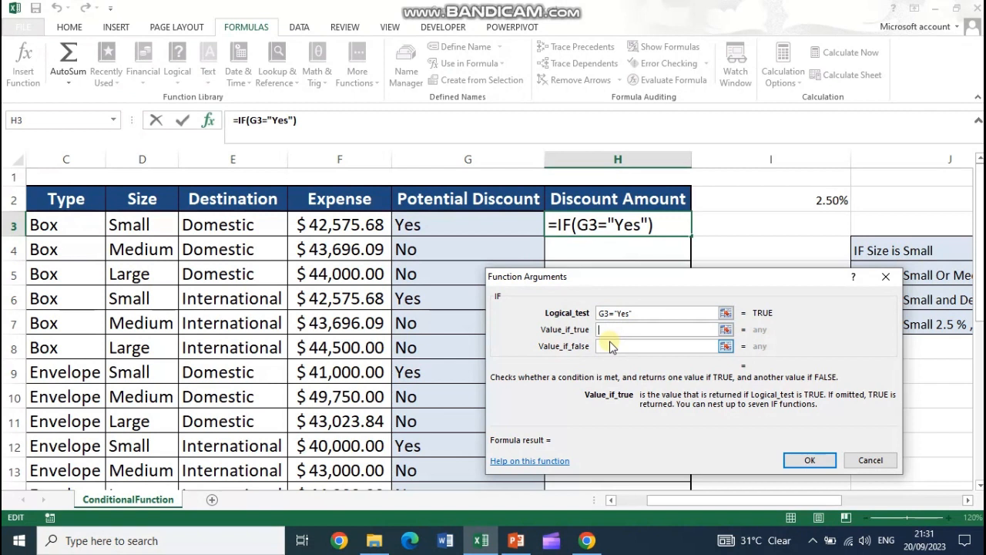
click(338, 225)
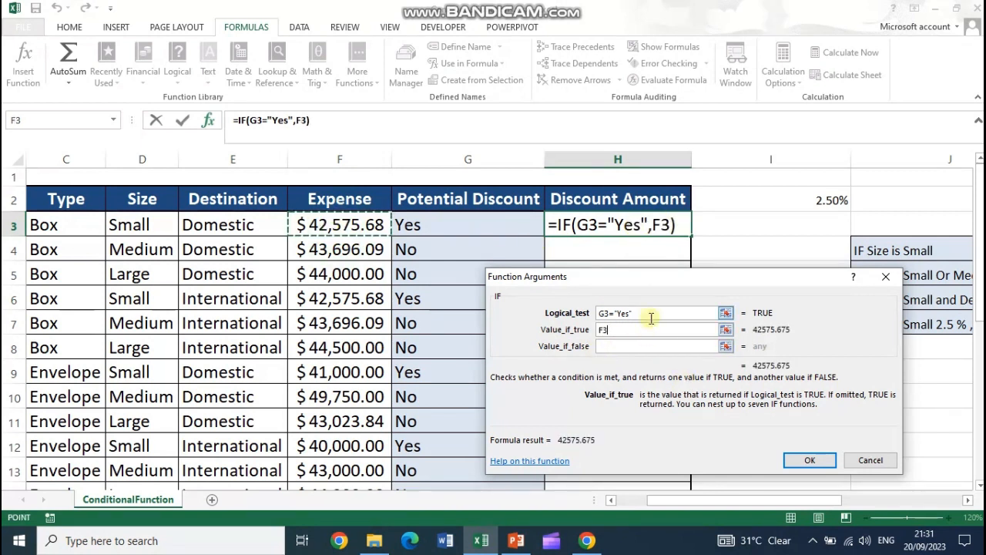
text(*)
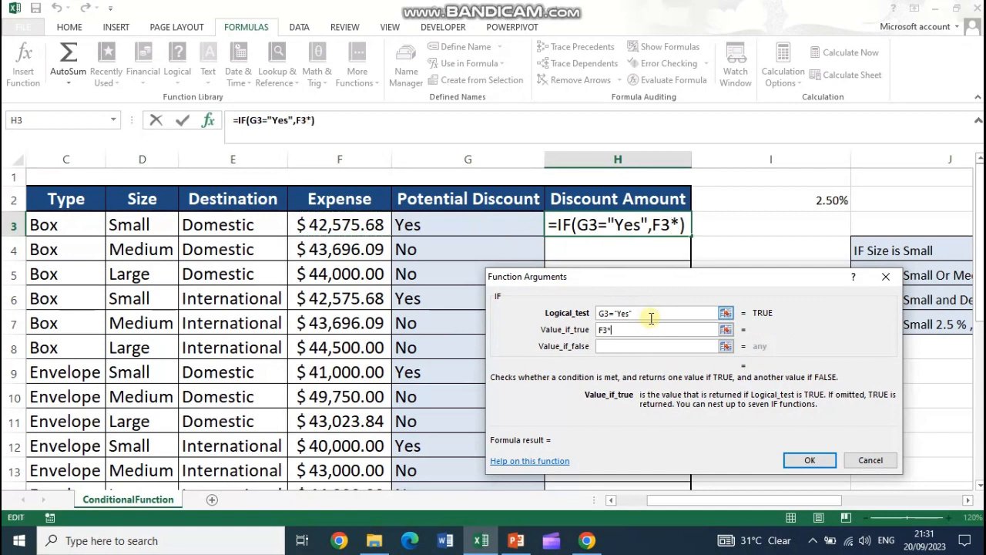
click(813, 204)
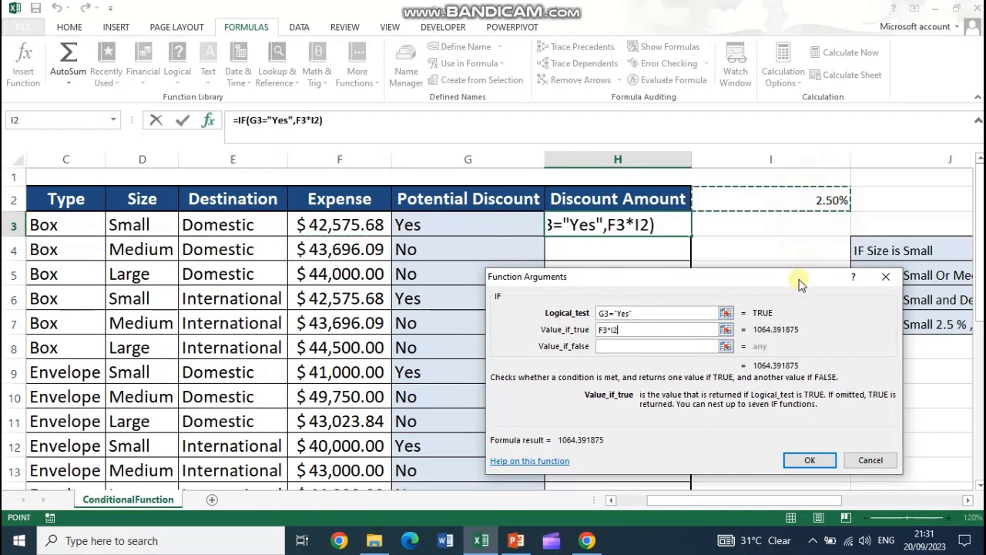
click(614, 330)
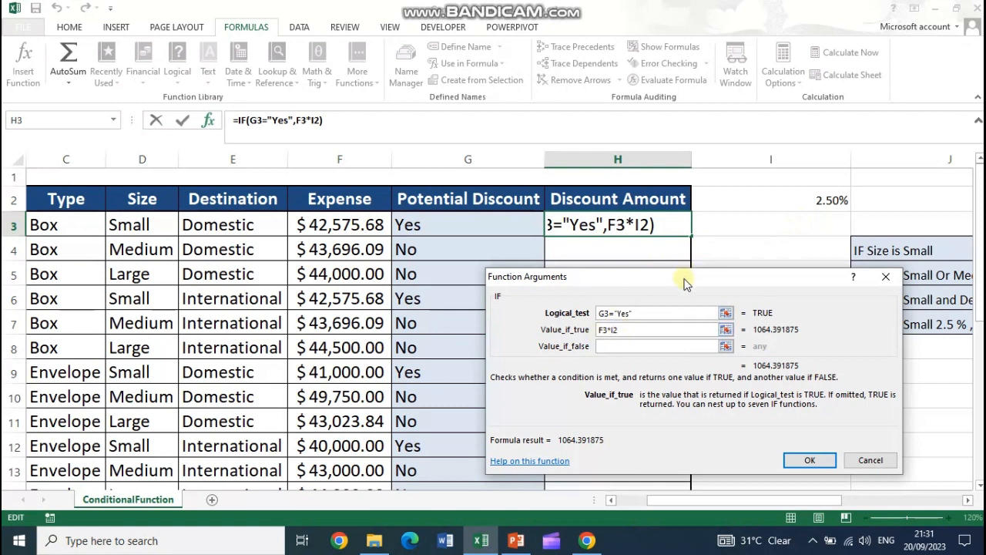
drag(685, 276, 636, 242)
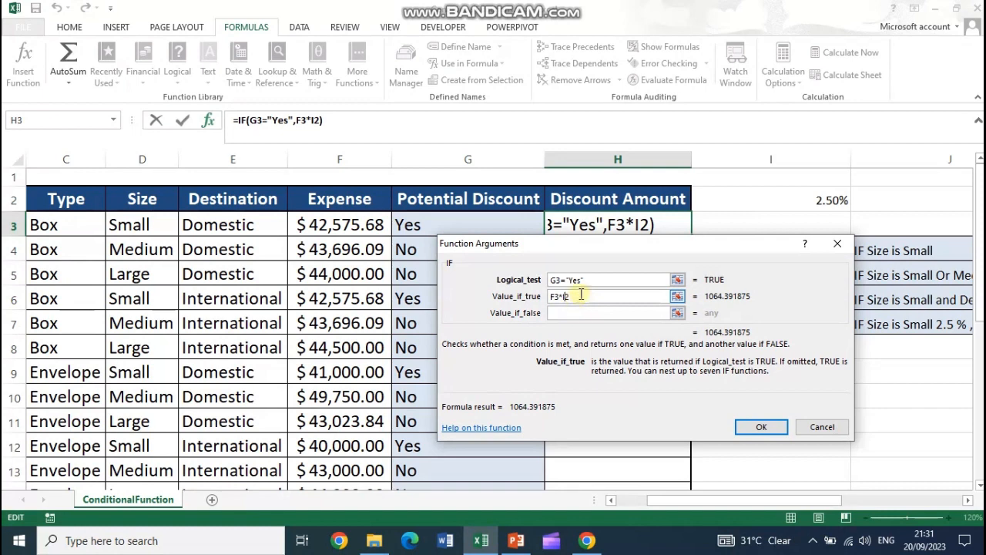
drag(662, 245, 667, 262)
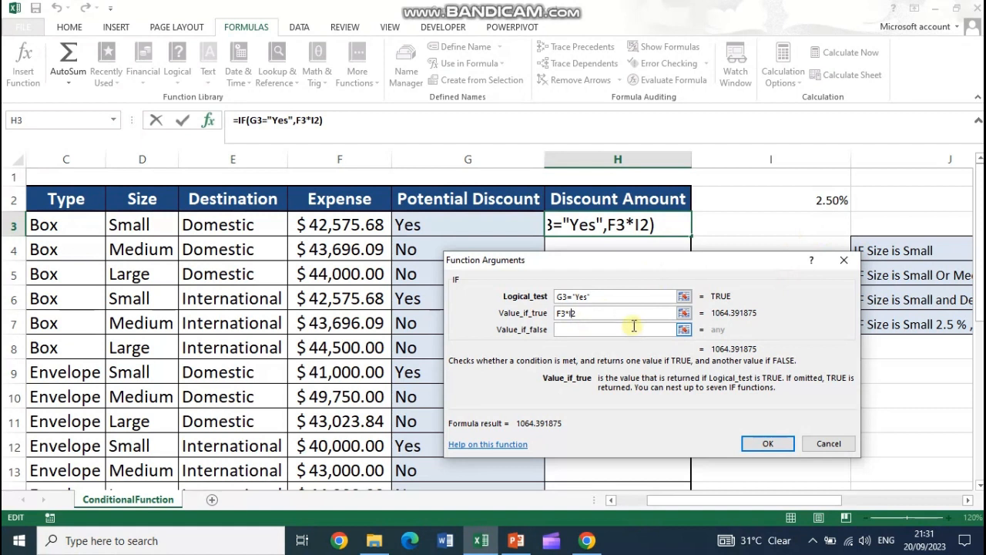
key(F4)
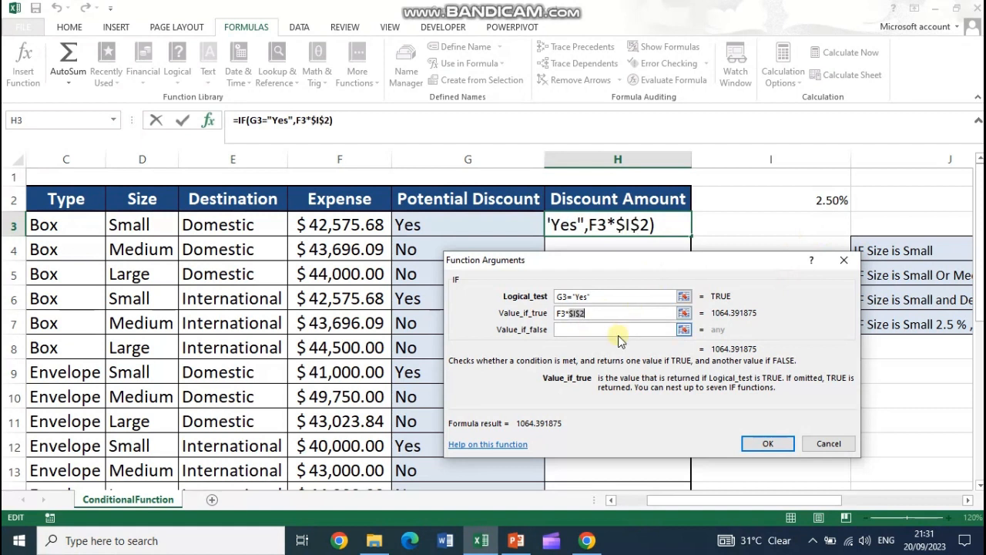
Step: Set the value if false to 0 and complete the IF function in H3
click(618, 333)
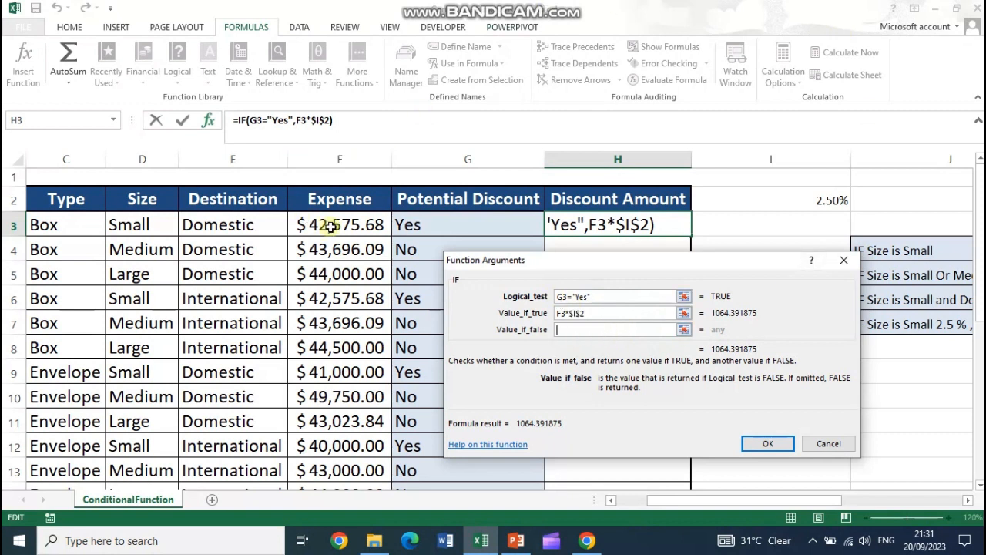
click(330, 226)
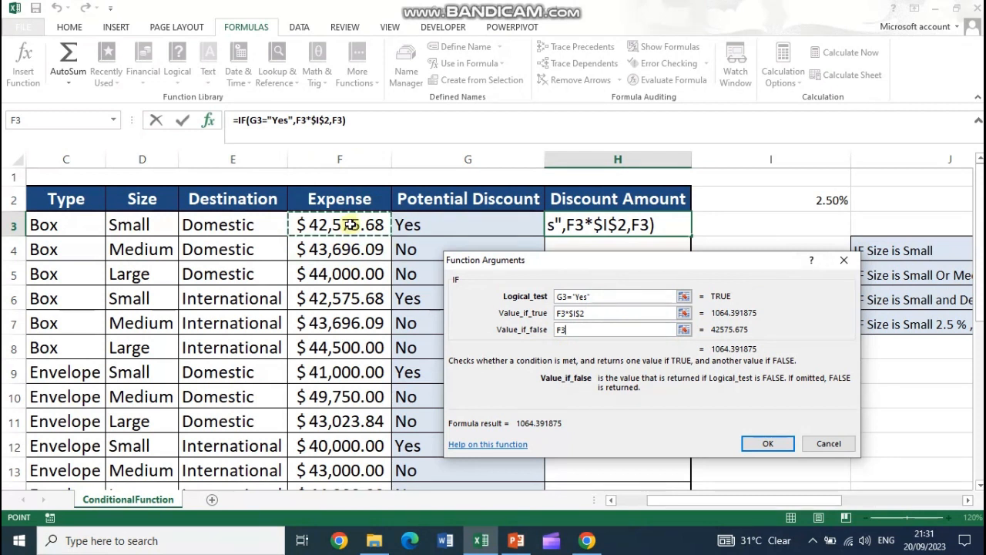
key(BackSpace)
key(BackSpace)
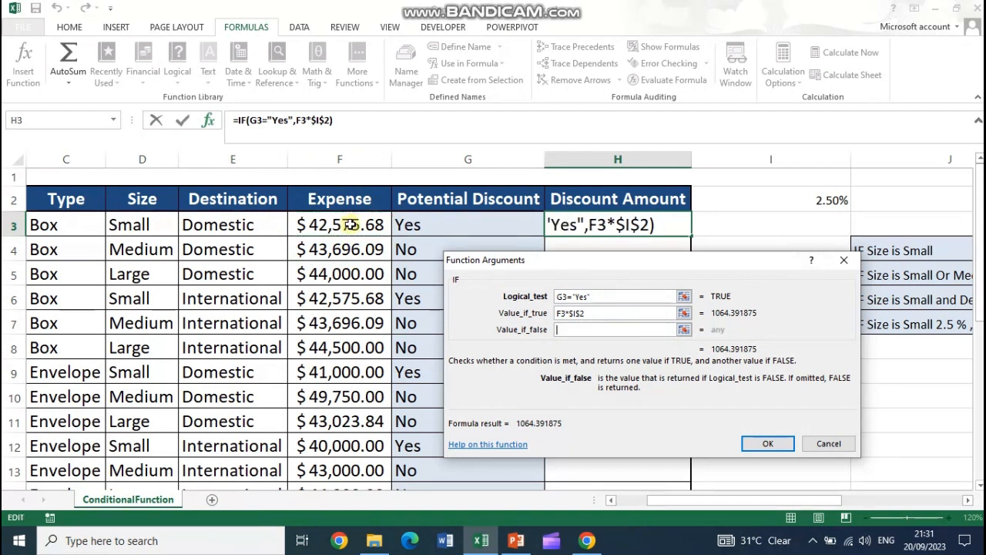
text(0)
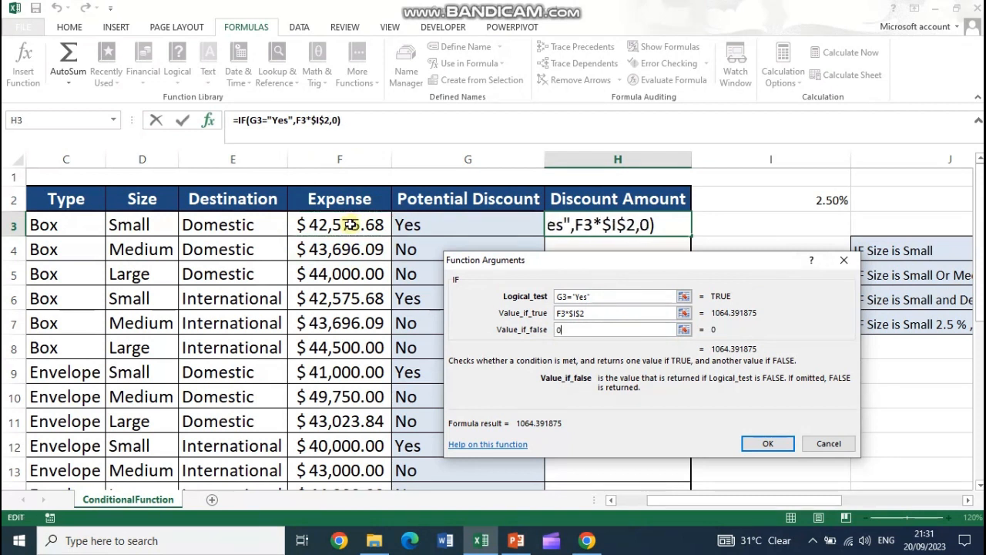
click(769, 445)
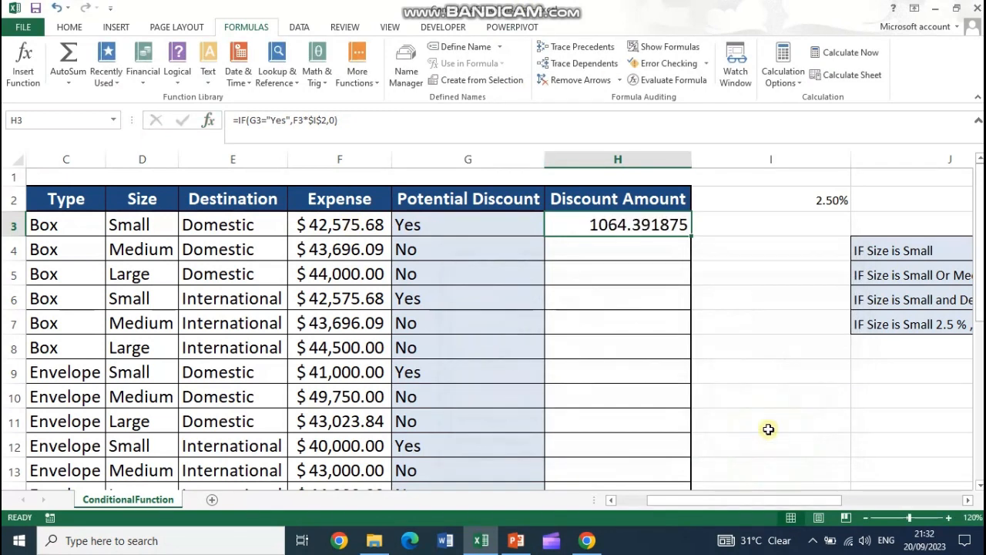
Step: Fill the H3 formula down the Discount Amount column to row 14 and format H3:H14 with one decimal place
click(637, 228)
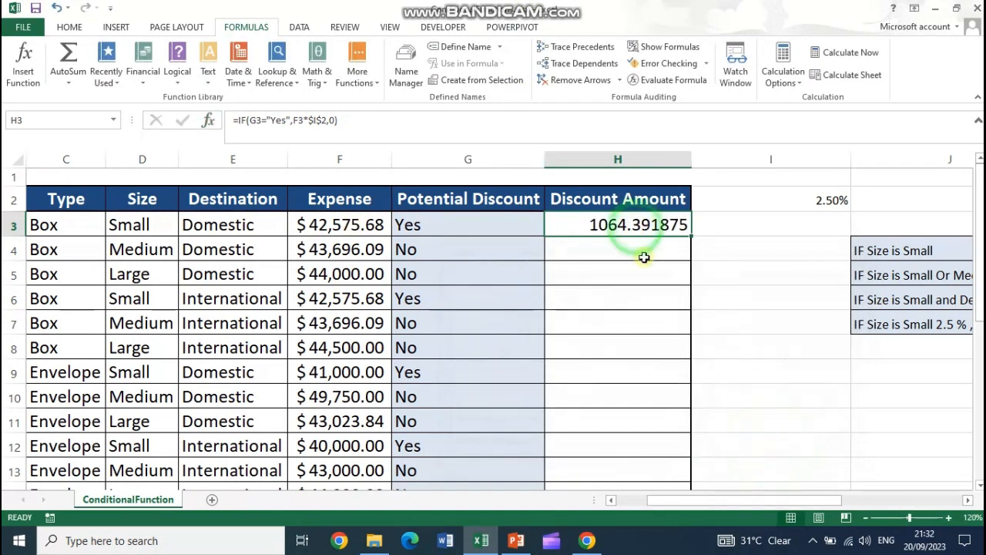
double_click(688, 236)
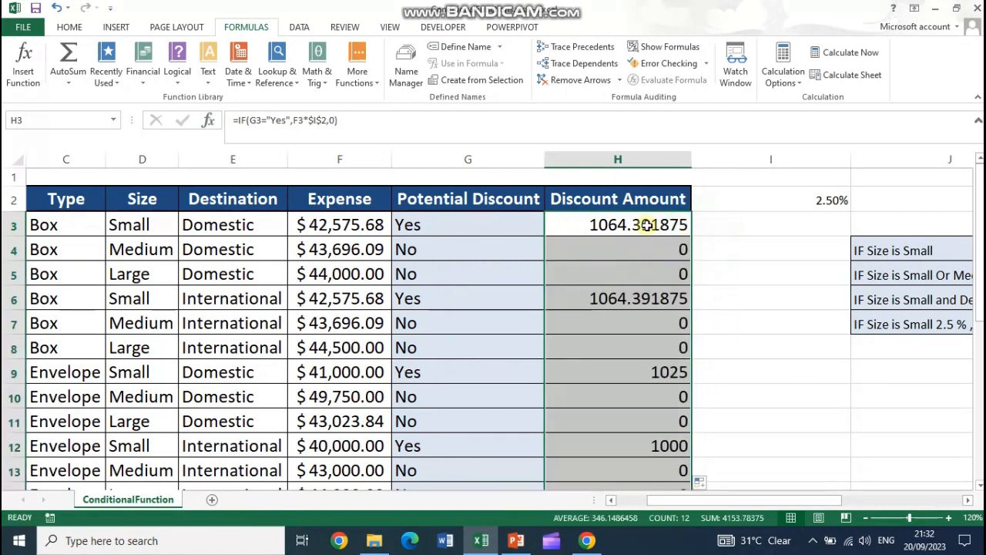
drag(652, 223, 668, 427)
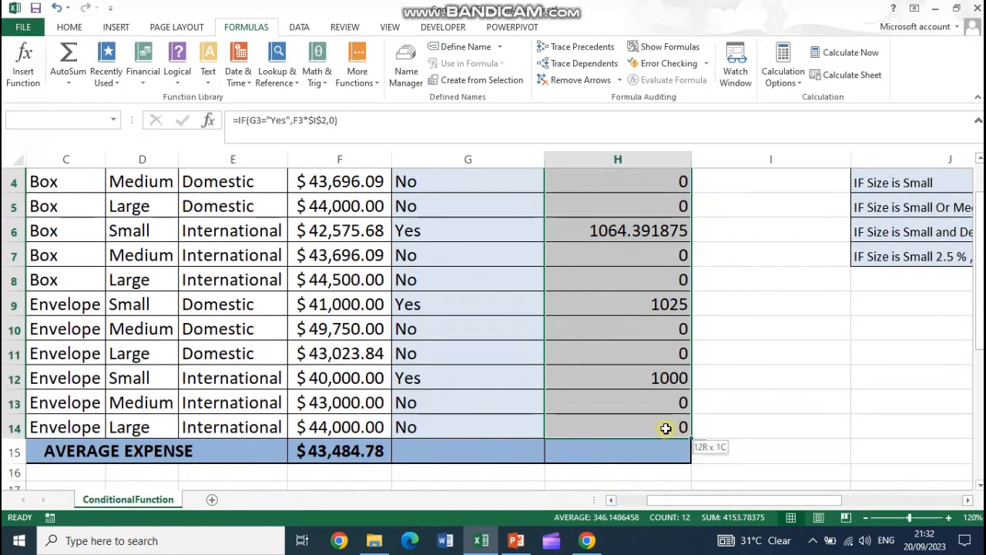
click(70, 27)
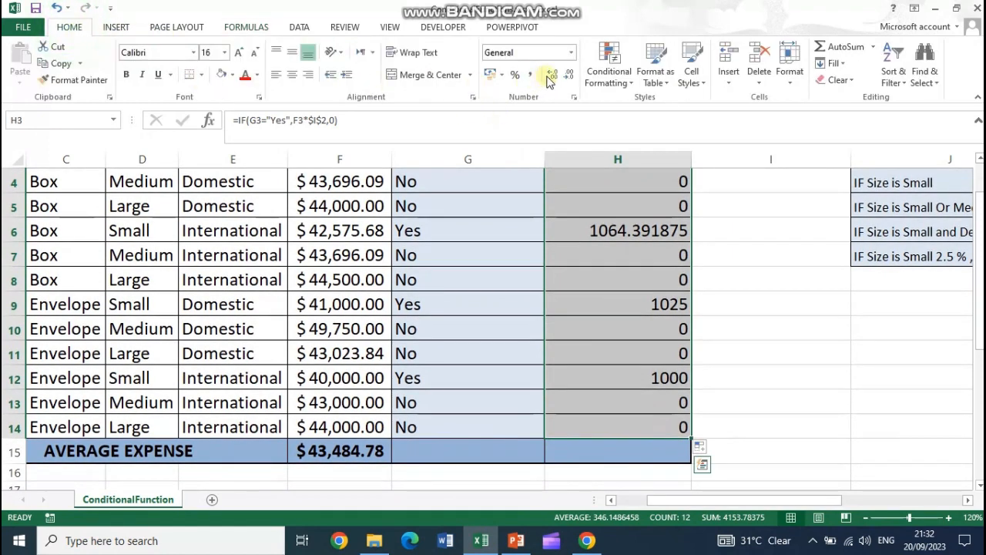
click(565, 76)
click(565, 75)
click(565, 76)
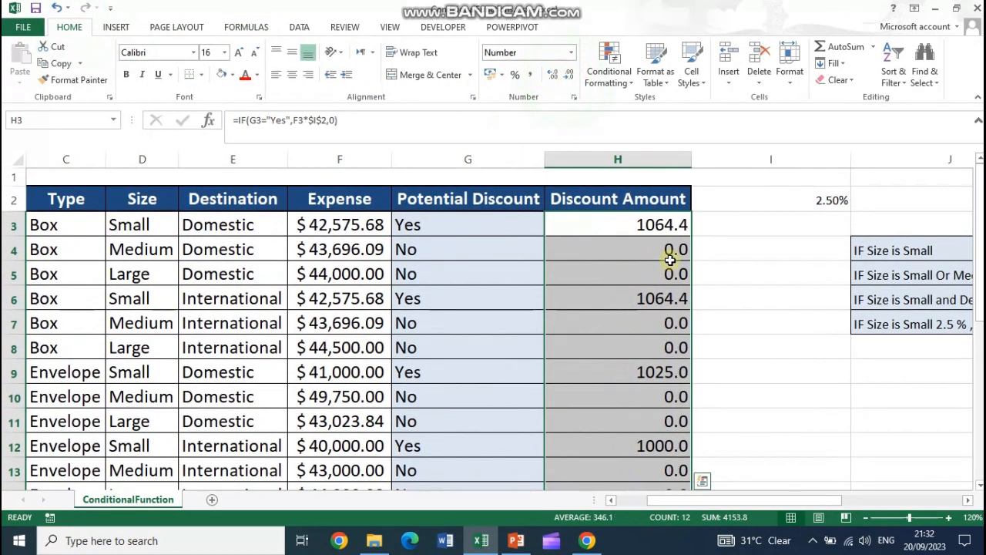
Step: Review the logical test, value if true and value if false in the Discount Amount formula in H3
click(713, 291)
double_click(652, 225)
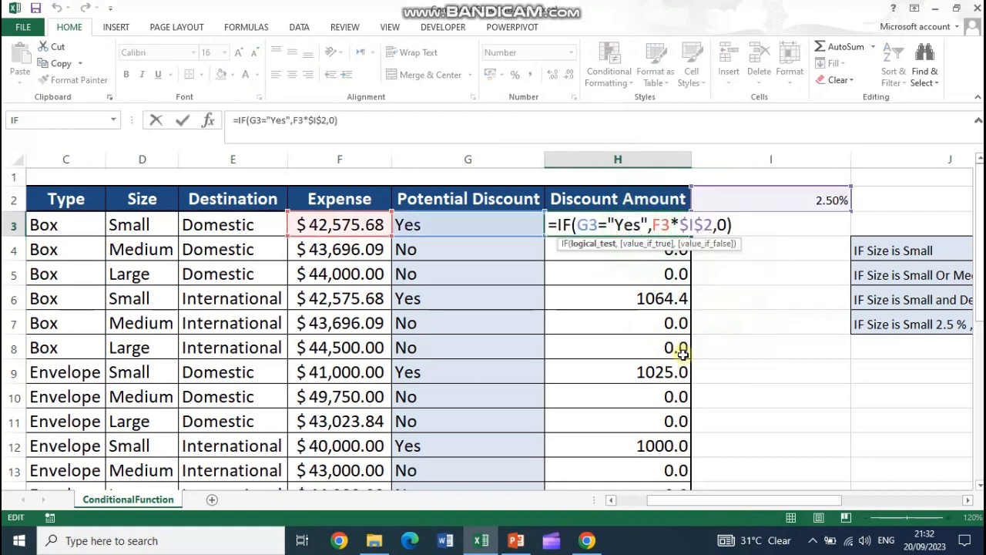
key(Escape)
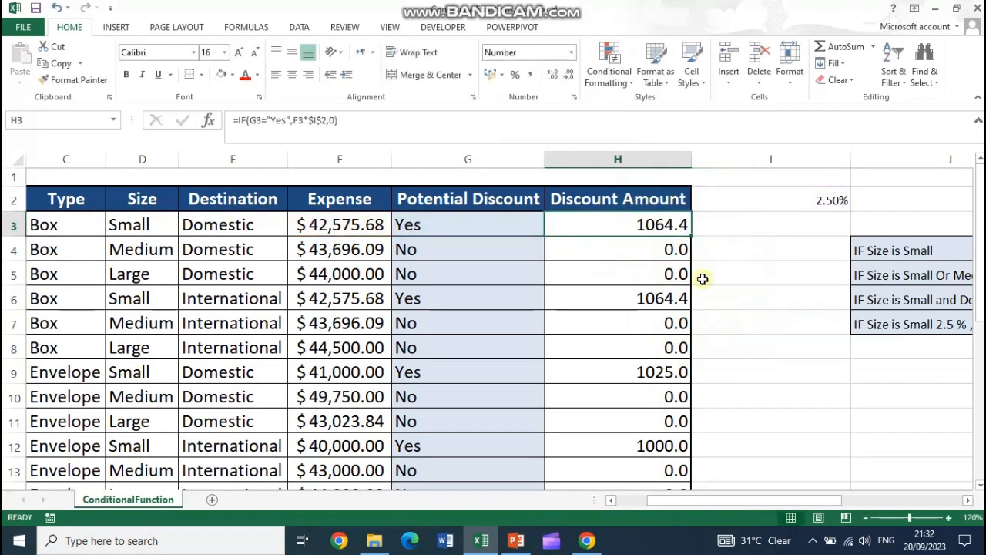
double_click(652, 224)
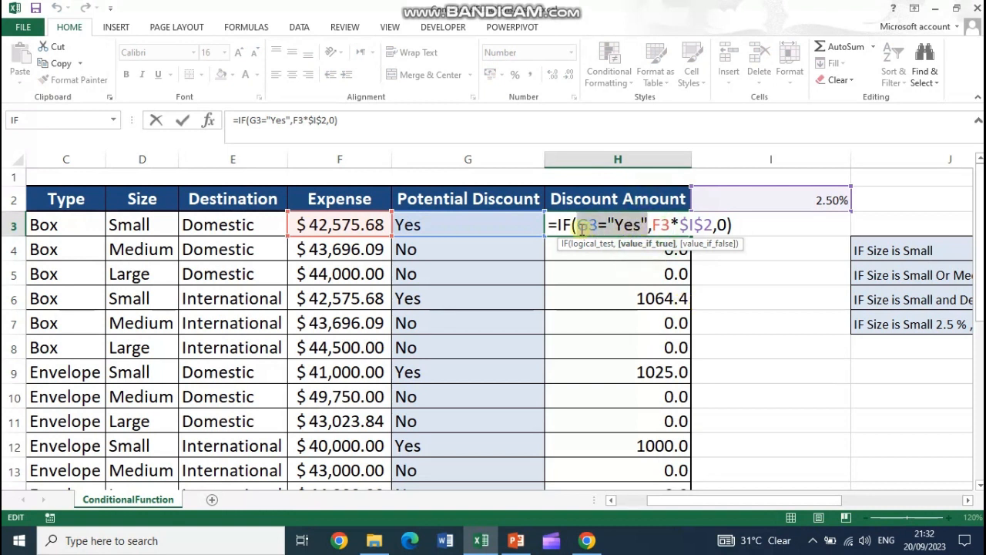
drag(577, 224, 715, 225)
double_click(722, 225)
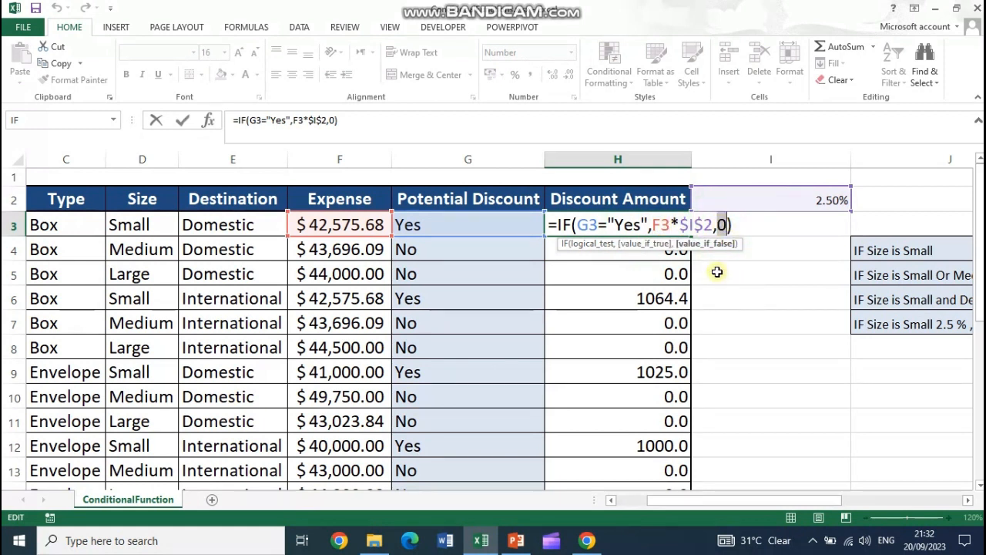
double_click(592, 224)
drag(607, 224, 712, 224)
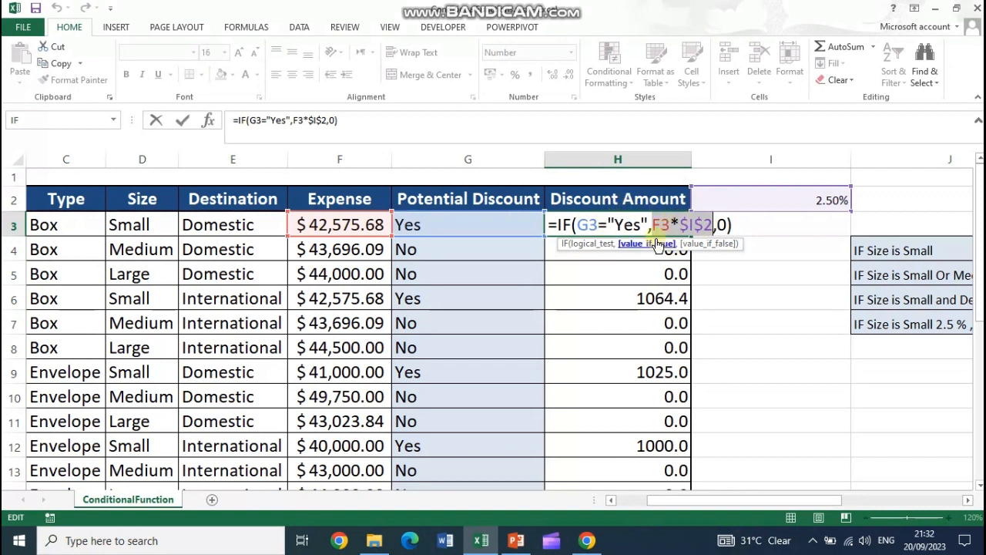
double_click(723, 224)
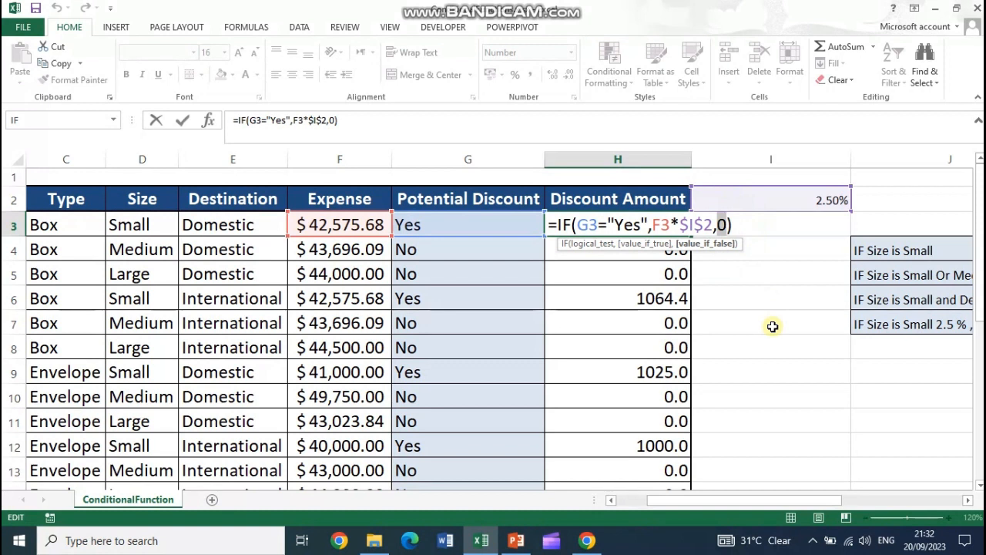
key(ctrl+Return)
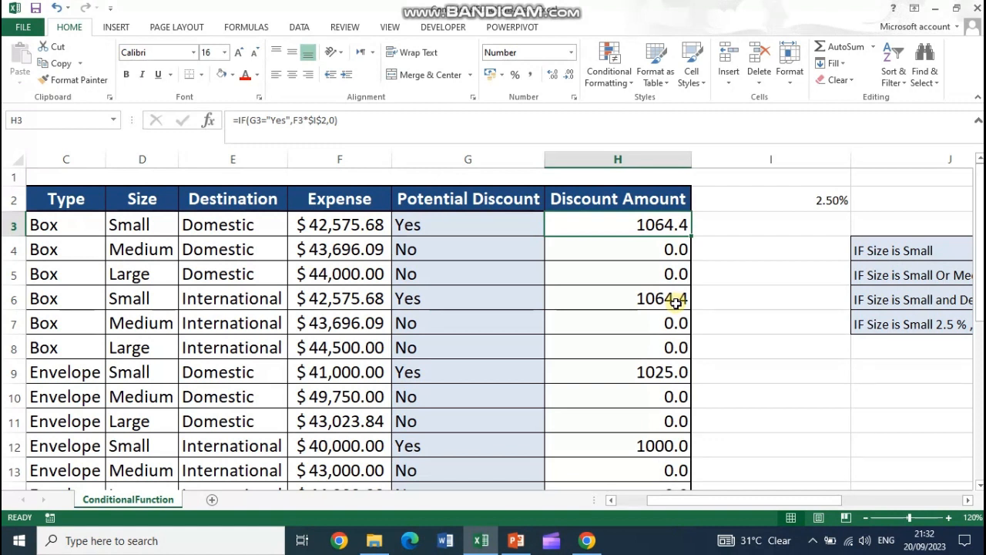
Step: Check the filled discount formulas in the Discount Amount cells below H3, down to H13
click(656, 250)
click(656, 274)
click(658, 299)
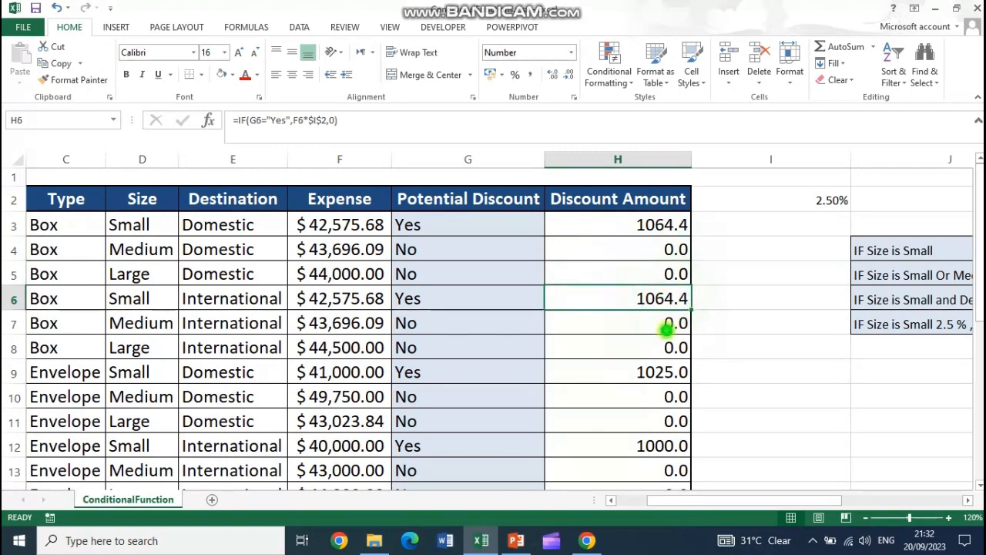
click(660, 323)
click(665, 348)
drag(669, 370, 670, 378)
scroll(676, 411, down, 1)
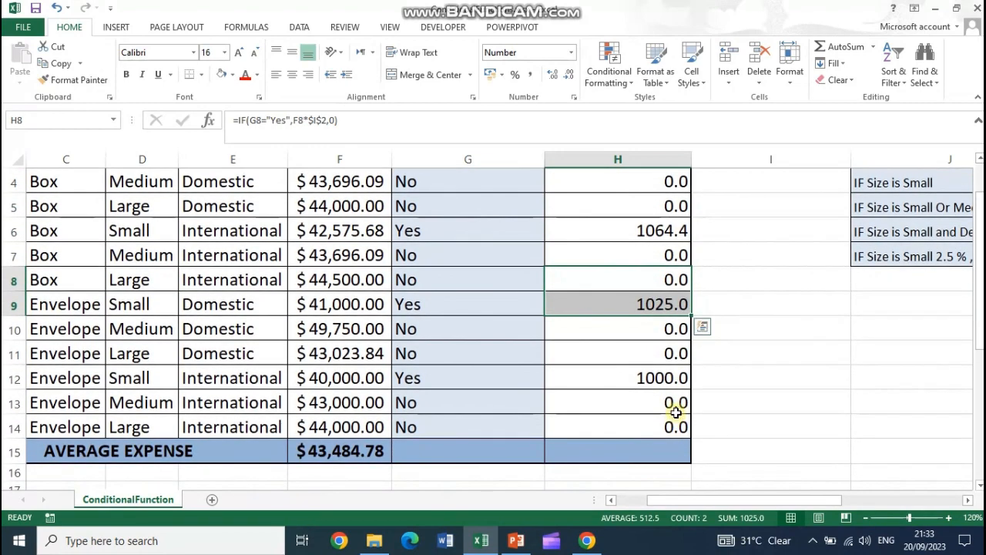
click(679, 401)
scroll(693, 385, up, 1)
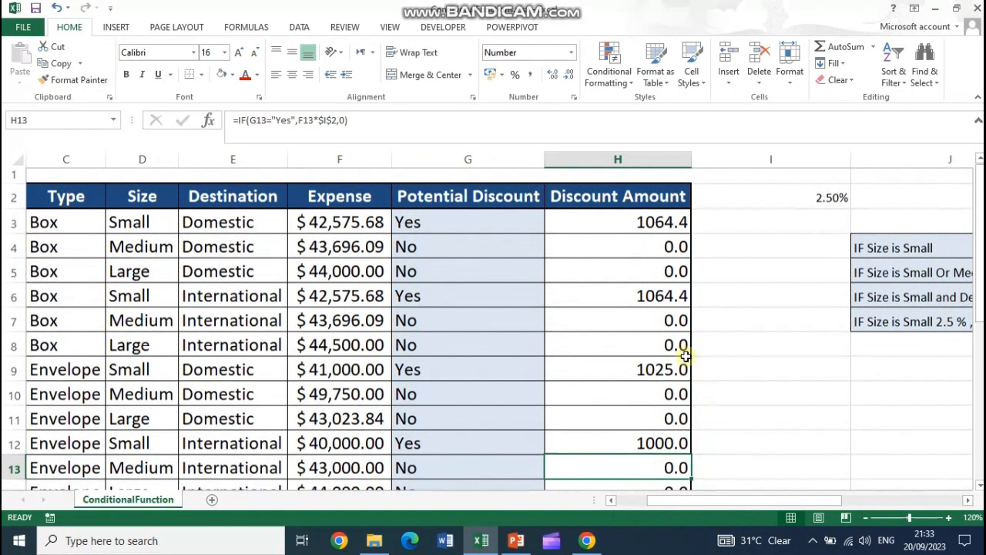
Step: Format the discount amounts in H3:H14 with no decimal places
drag(627, 228, 652, 427)
click(568, 74)
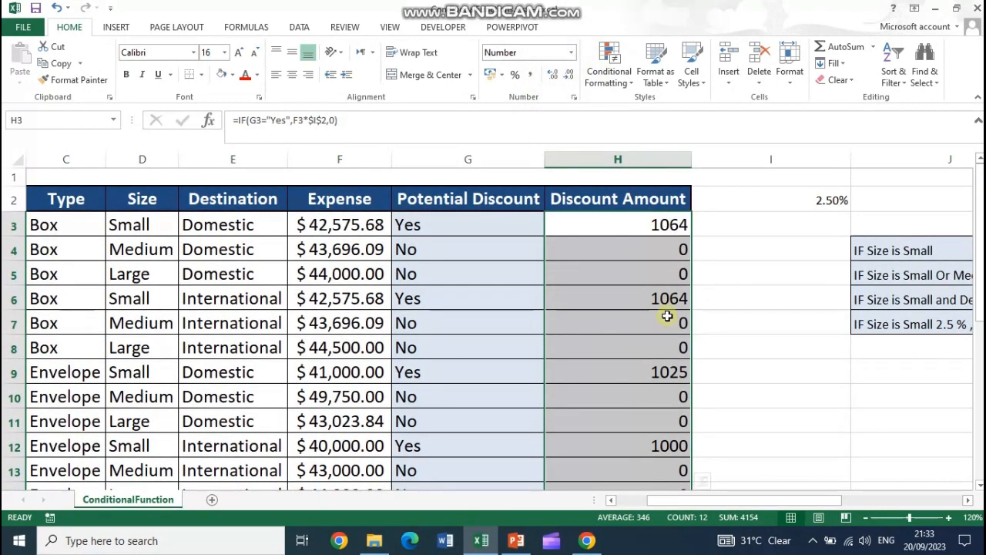
click(655, 245)
Step: Review the Potential Discount formula in G3, including its D3="Small" test, alongside the discount amount in H3
drag(443, 200, 439, 239)
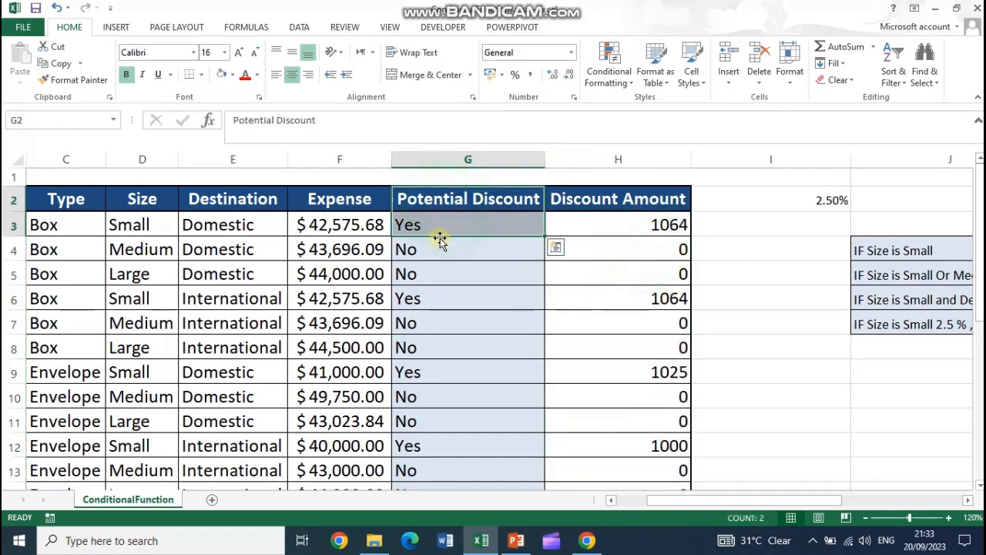
click(612, 224)
click(408, 233)
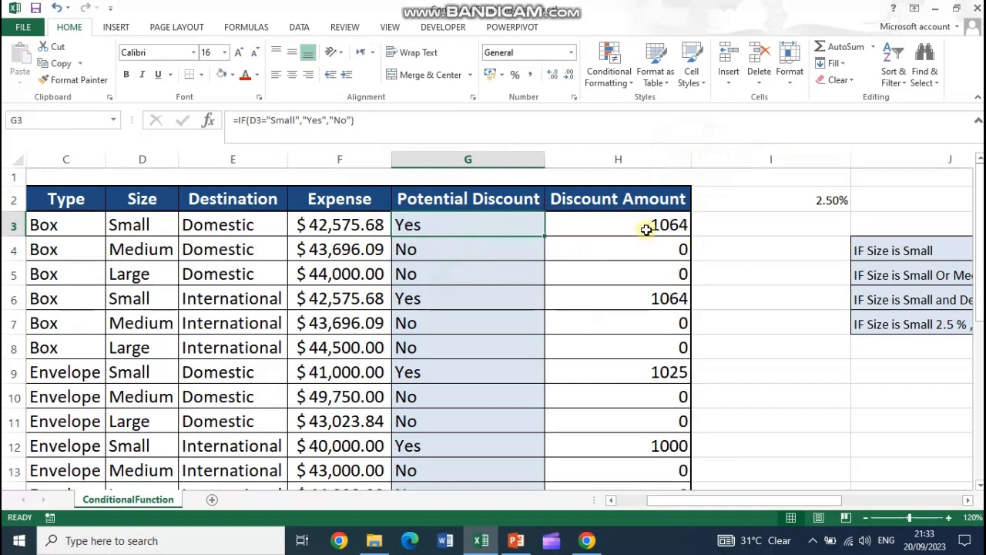
click(435, 222)
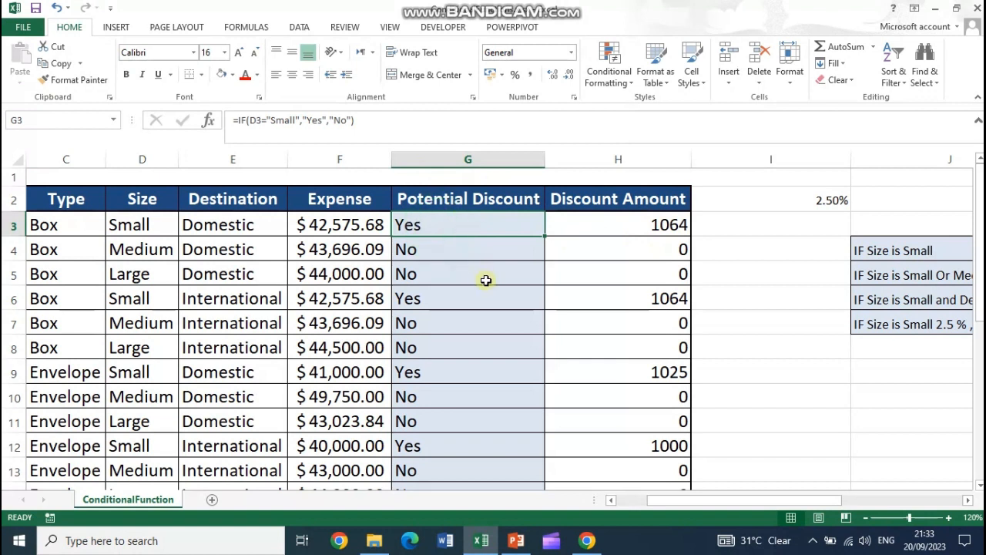
double_click(447, 224)
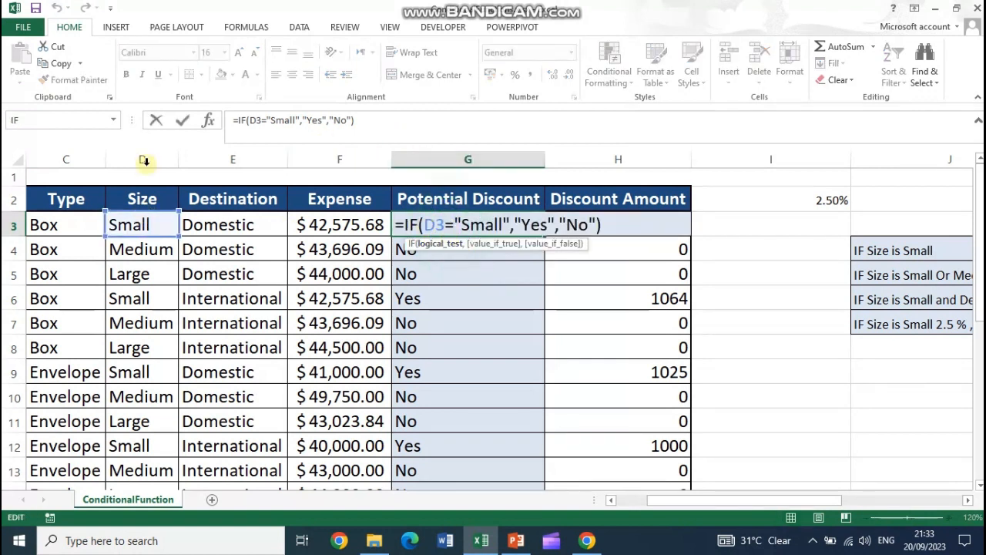
click(436, 248)
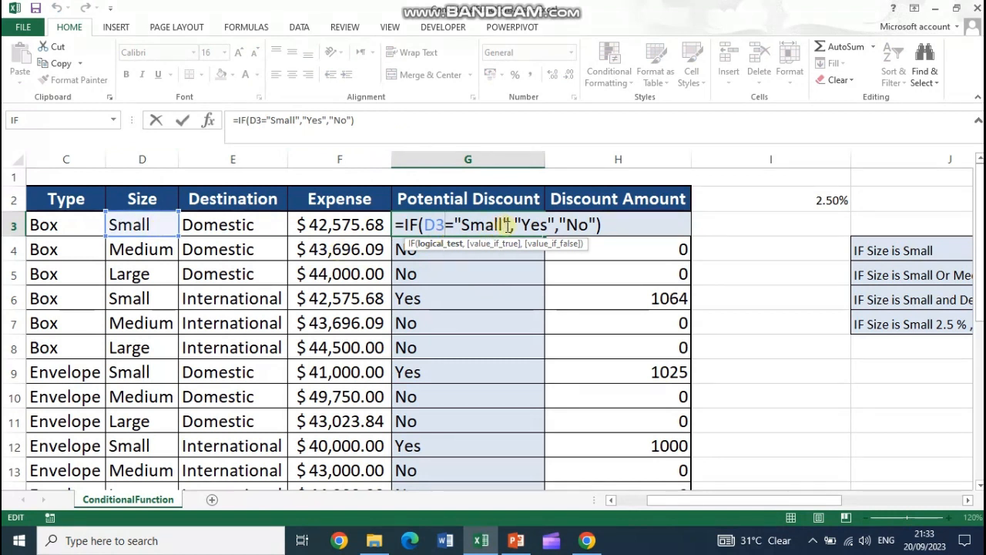
mouse_move(509, 225)
mouse_down()
mouse_move(441, 225)
mouse_move(509, 225)
mouse_up()
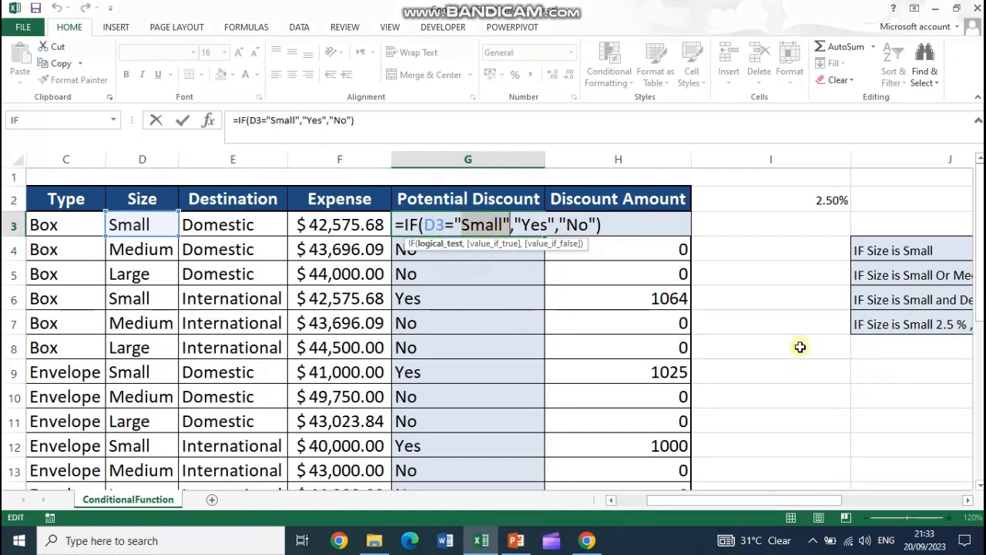
key(Escape)
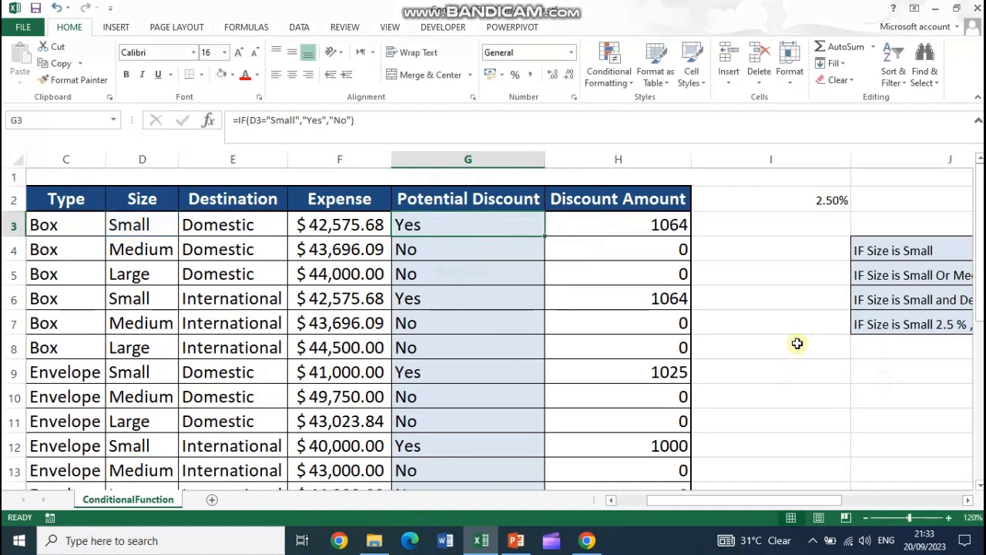
double_click(477, 227)
key(Escape)
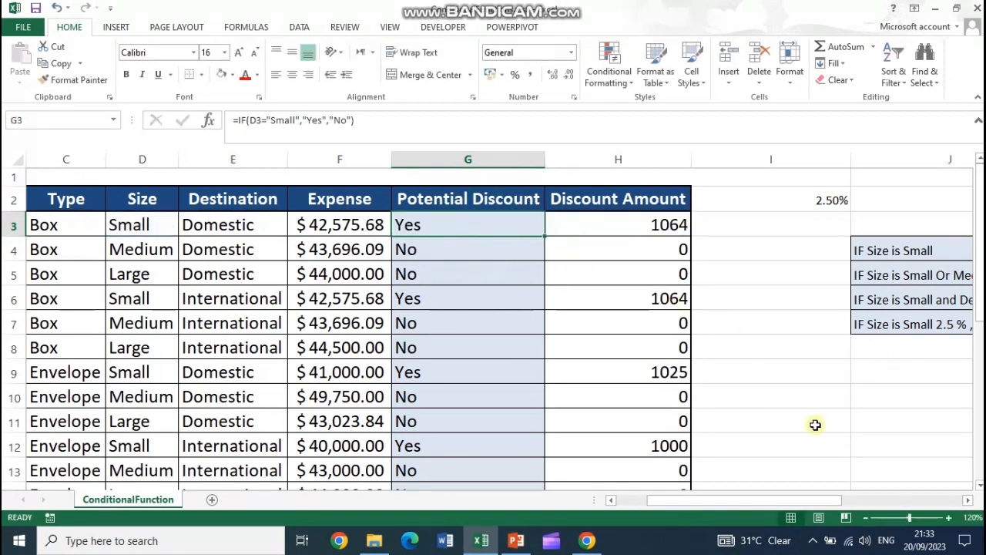
drag(819, 500, 855, 506)
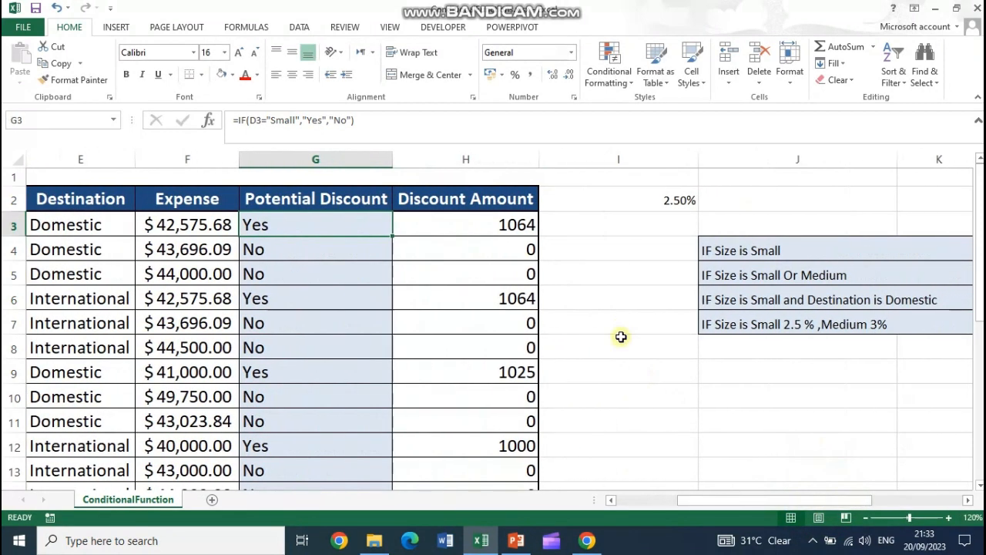
click(623, 322)
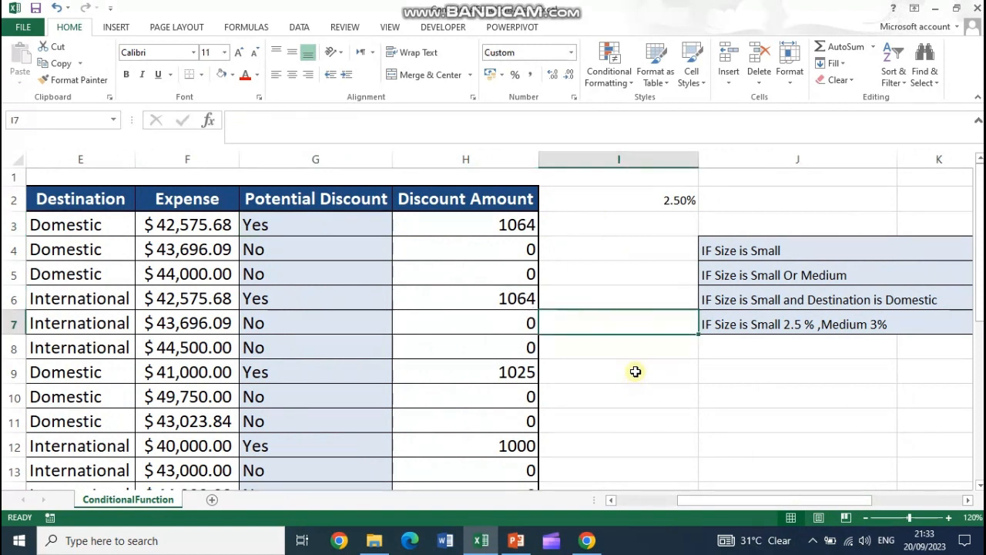
text(=)
key(BackSpace)
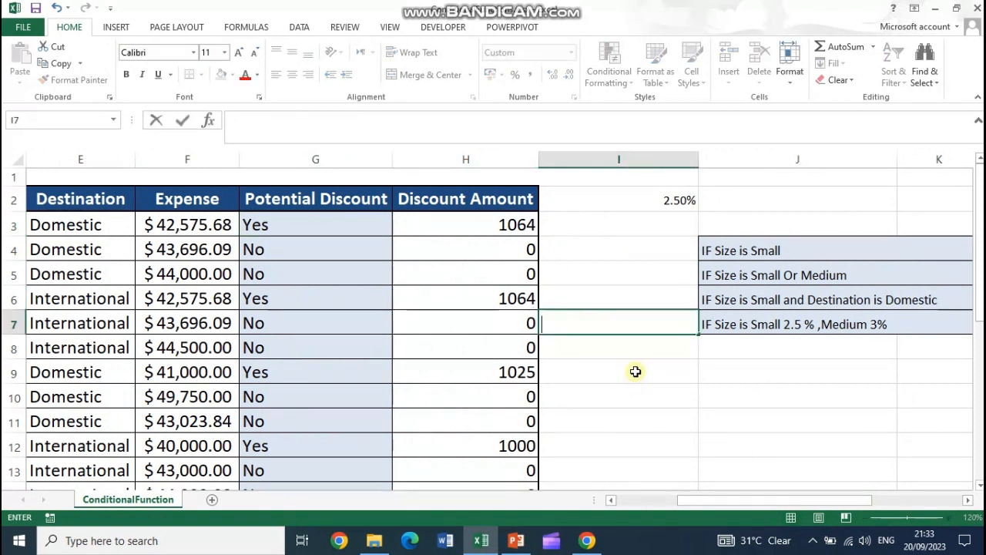
click(238, 52)
click(238, 52)
click(239, 51)
click(238, 51)
click(238, 51)
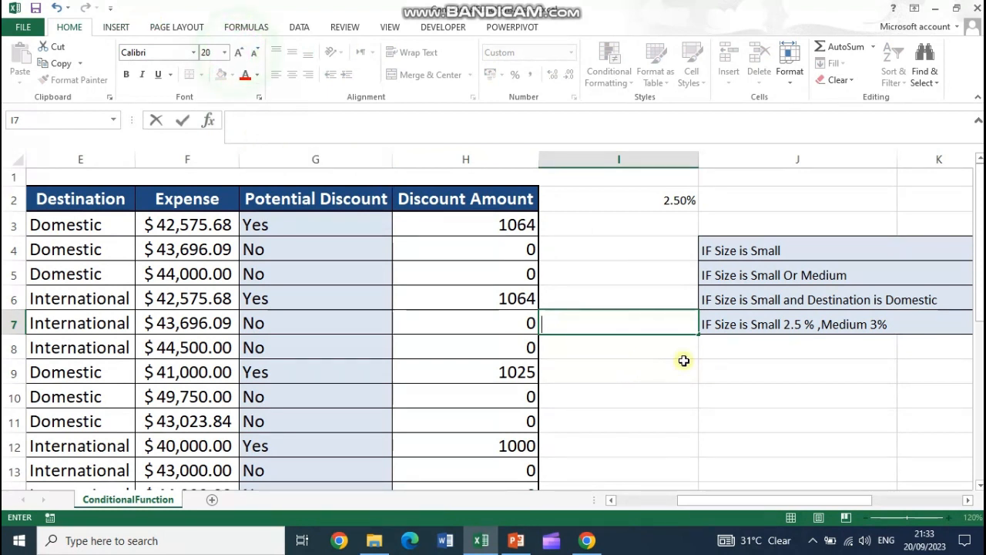
Step: List the comparison operators =, >, <, >=, <= and <> as text in cells I8 to I13
click(612, 353)
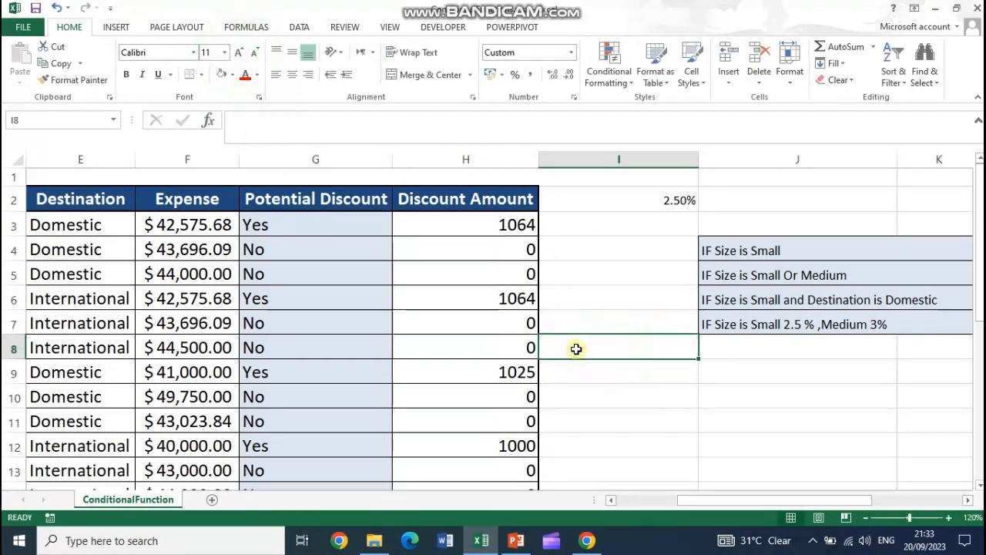
text(=)
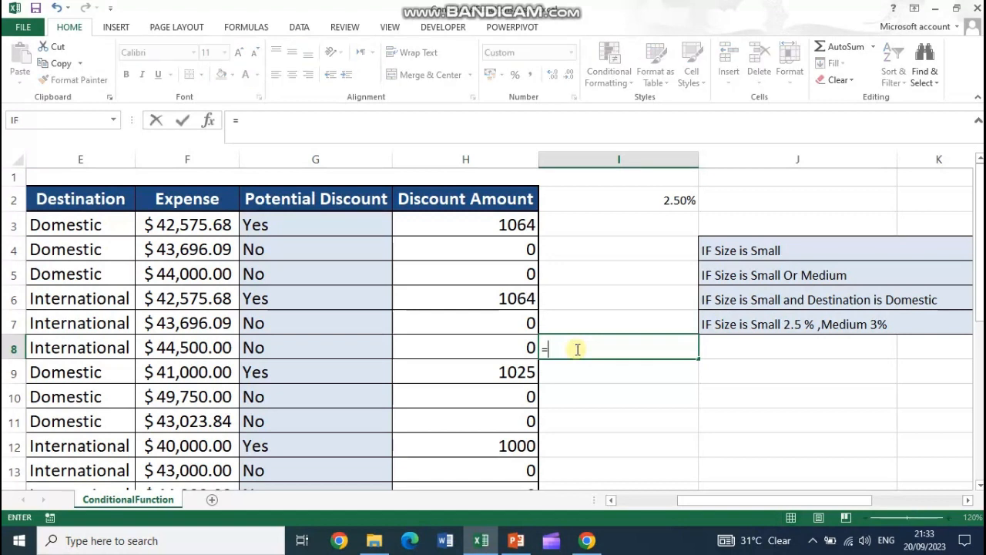
key(Return)
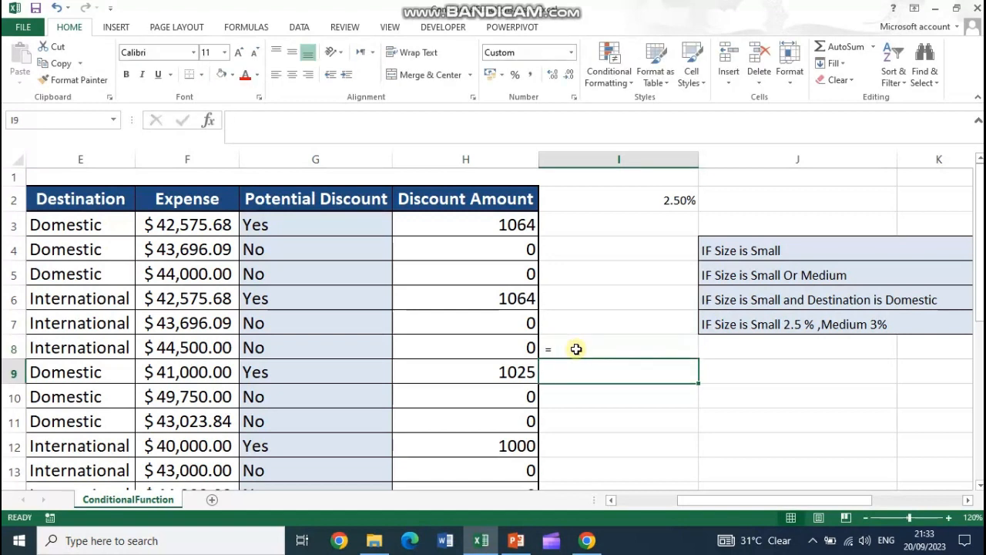
text(>)
key(Return)
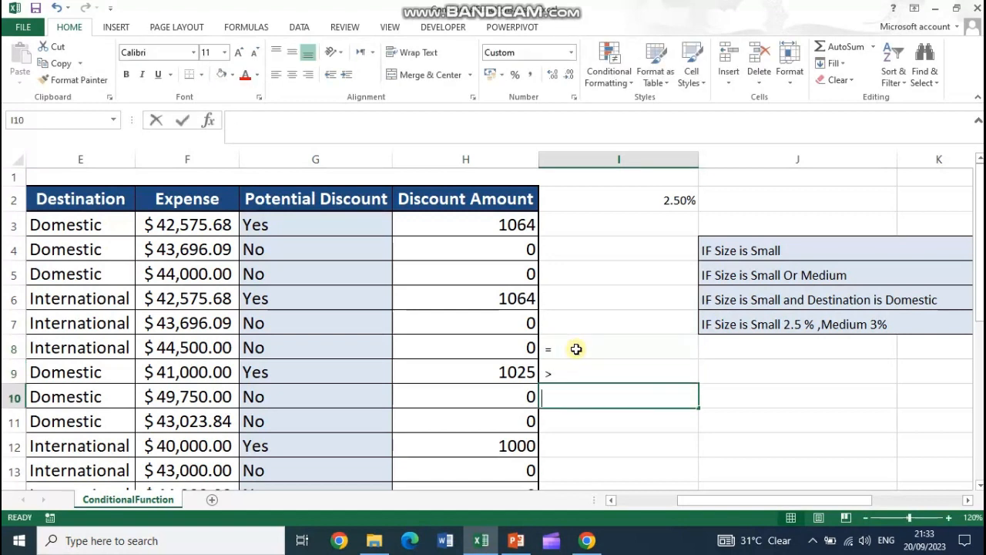
text(<)
key(Return)
text(>=)
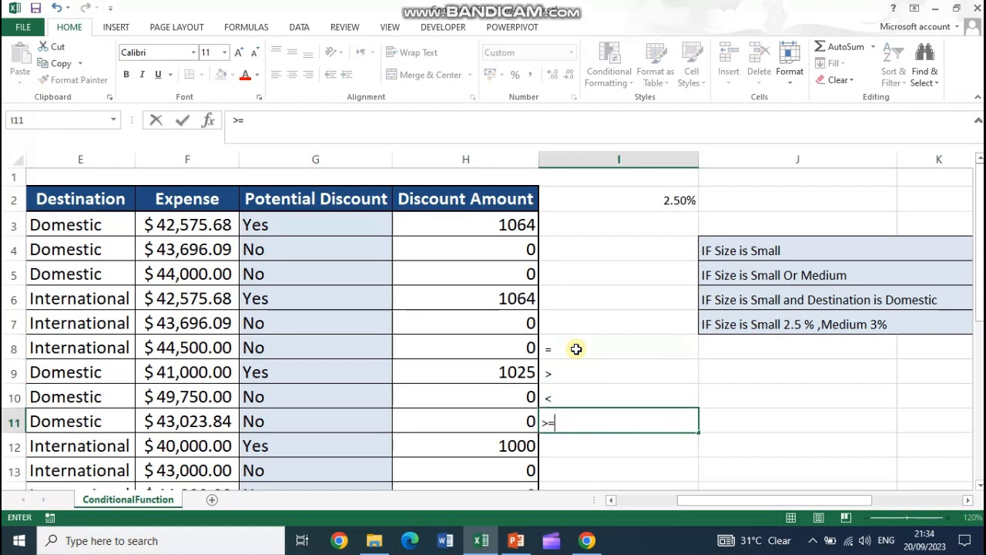
key(Return)
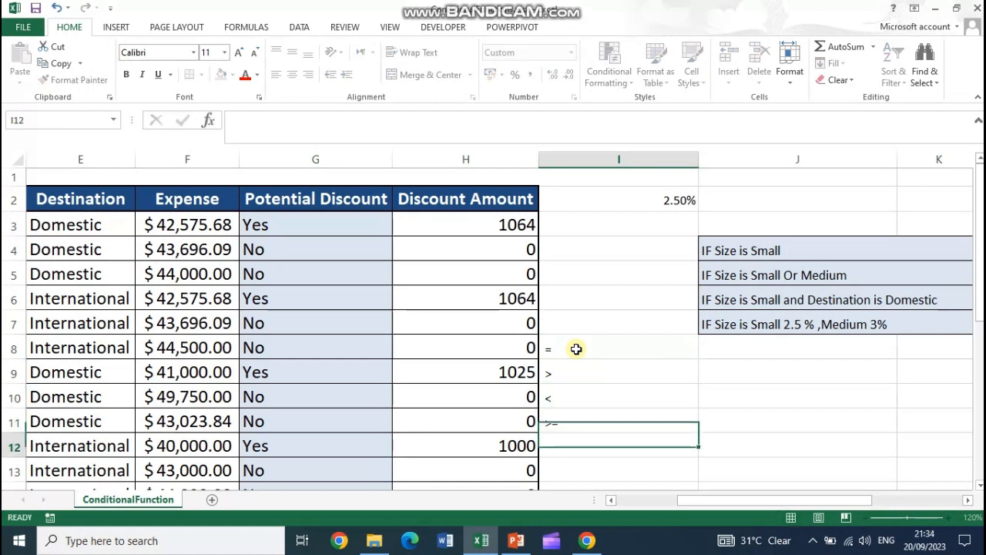
text(<=)
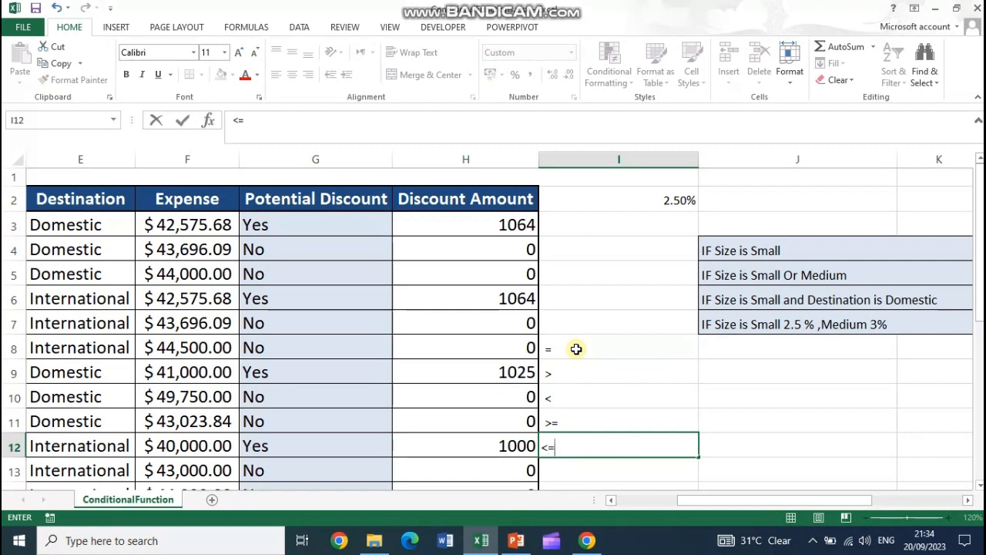
key(Return)
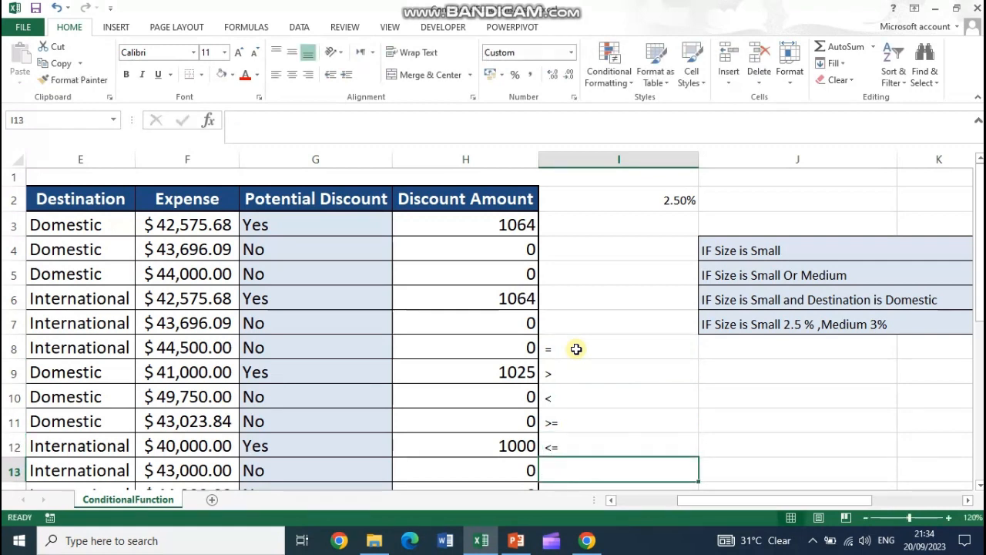
text(<>)
key(Return)
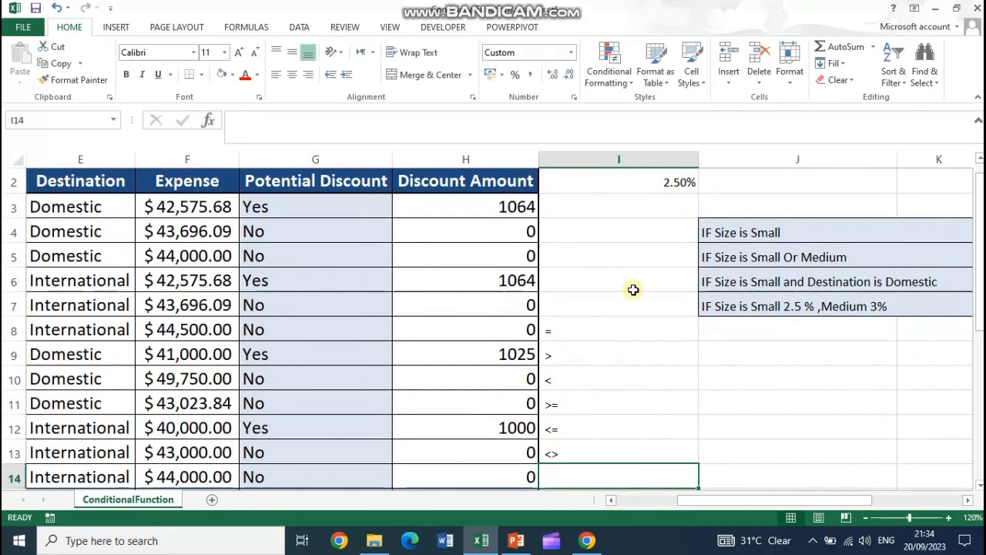
Step: Increase the font size of the comparison operators in I8:I13 to 22
drag(597, 332, 621, 452)
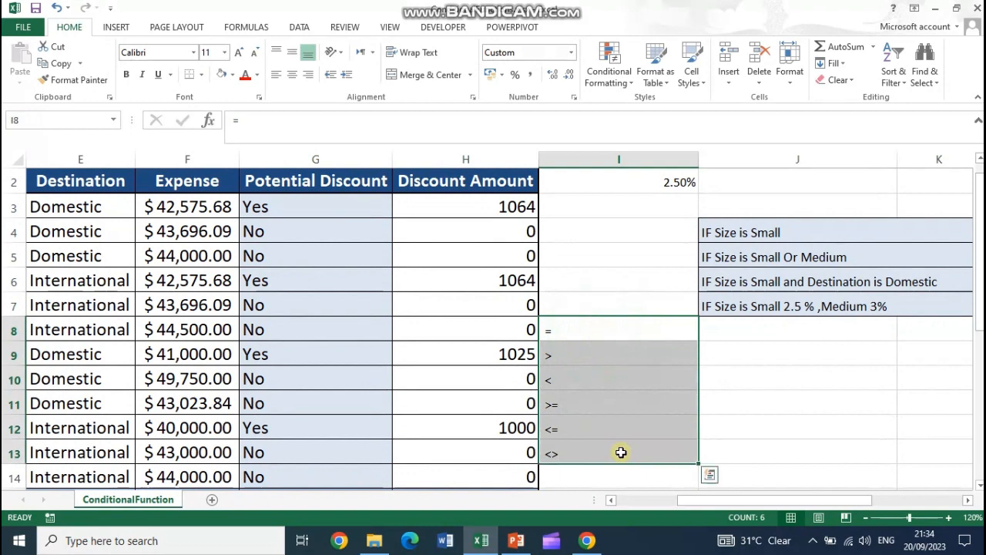
click(239, 51)
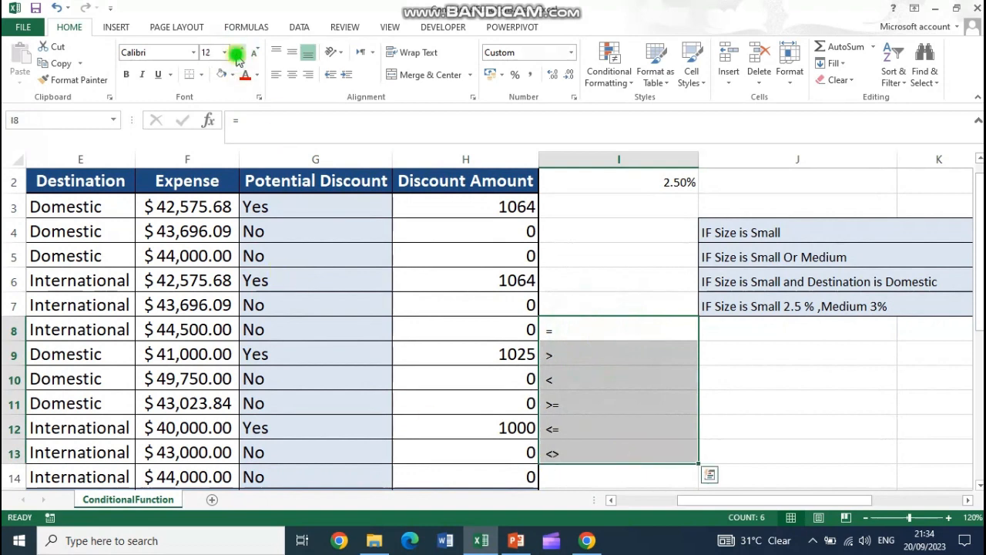
click(239, 52)
click(238, 52)
click(238, 51)
click(238, 52)
click(238, 51)
scroll(613, 360, down, 1)
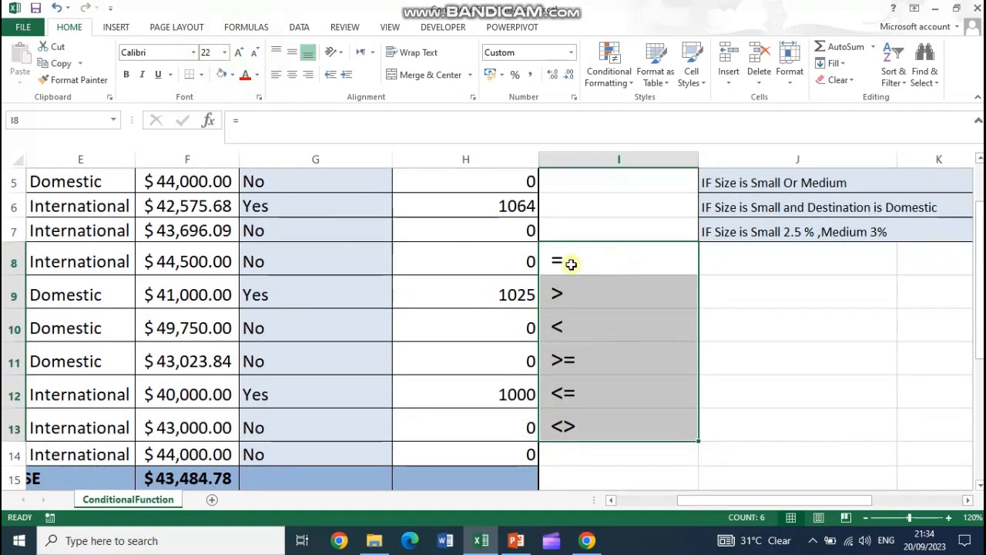
Step: Review the "Small" criterion in the Potential Discount formula in G3
scroll(607, 326, up, 1)
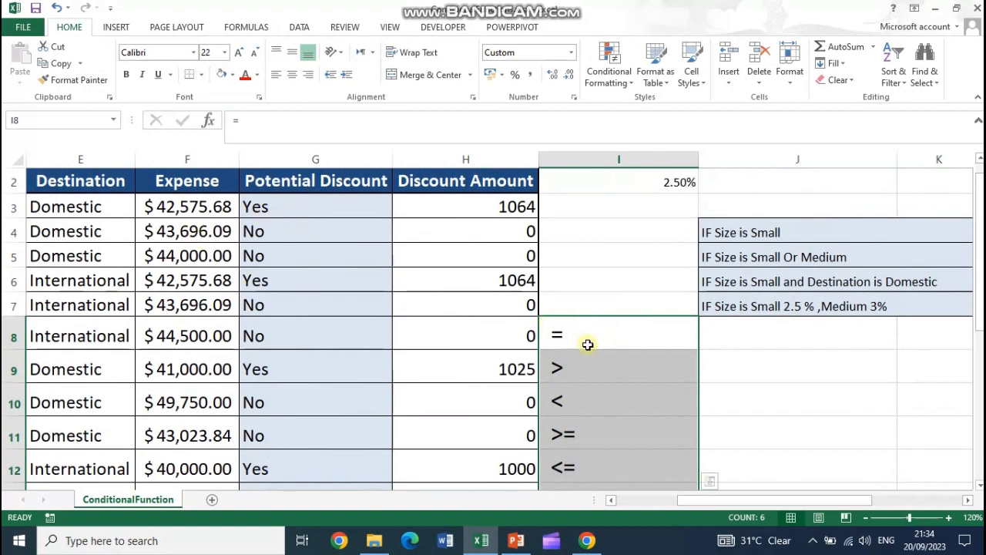
click(589, 343)
click(264, 217)
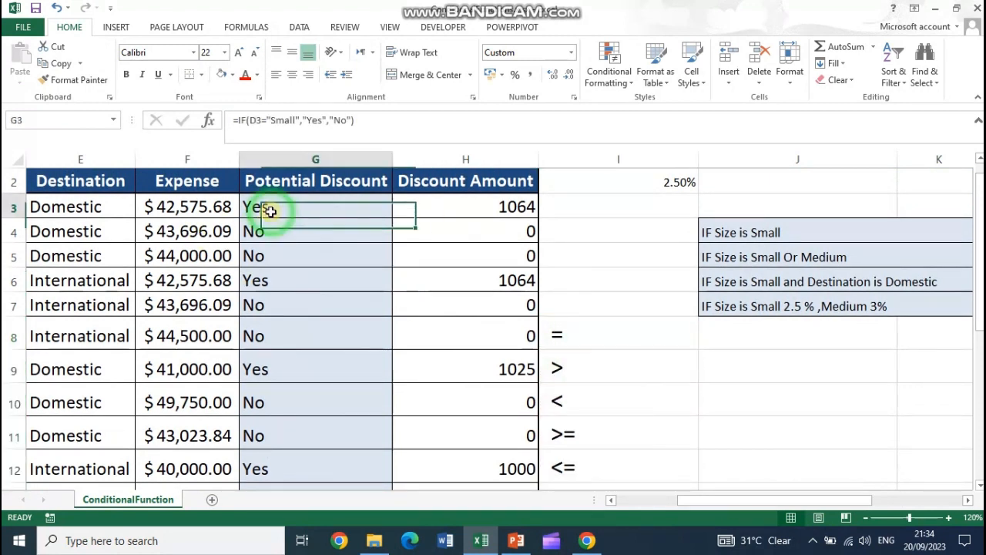
click(279, 121)
drag(284, 123, 300, 121)
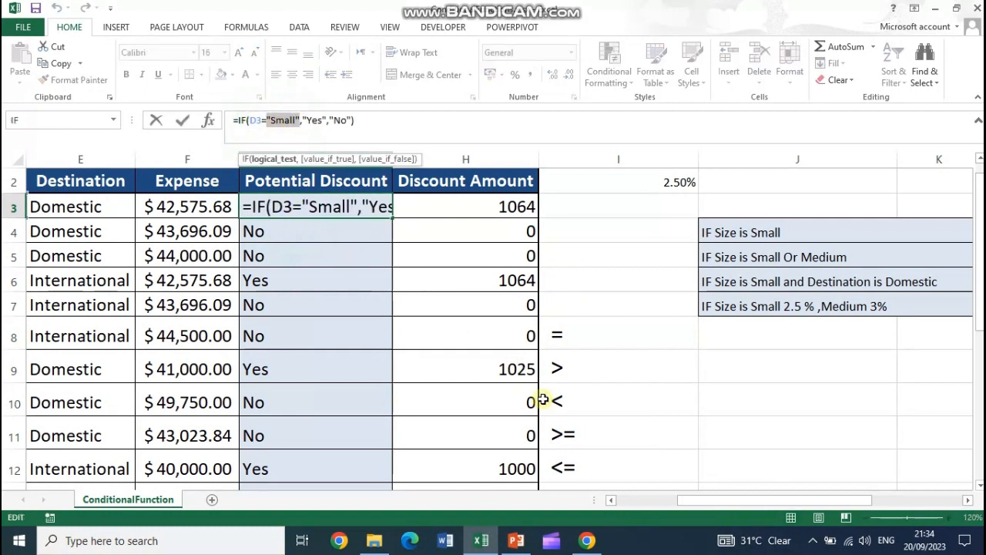
key(Escape)
Step: Go through the comparison operators listed in I8:I13, from = to <>
click(609, 371)
click(617, 407)
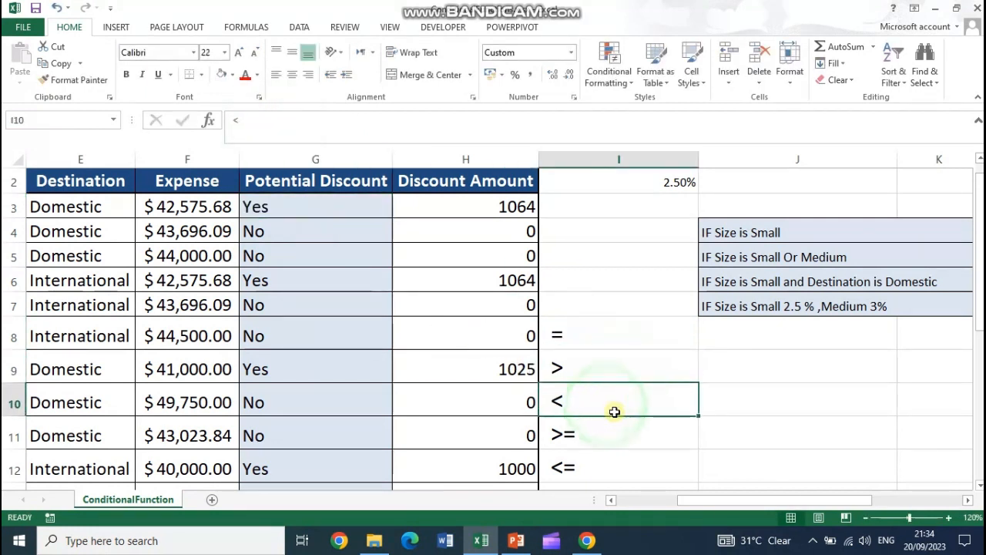
scroll(609, 397, down, 1)
key(Down)
key(Down)
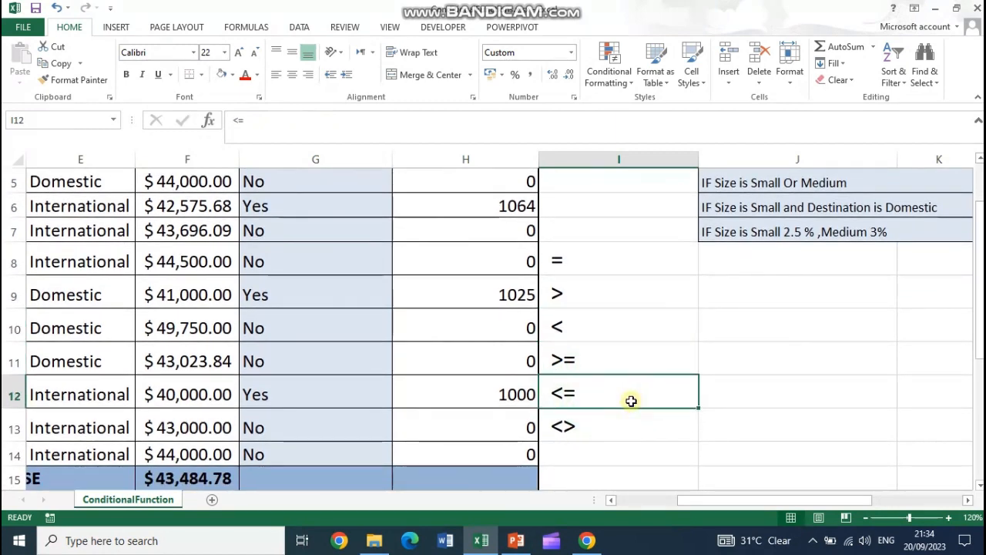
scroll(631, 401, up, 2)
click(606, 356)
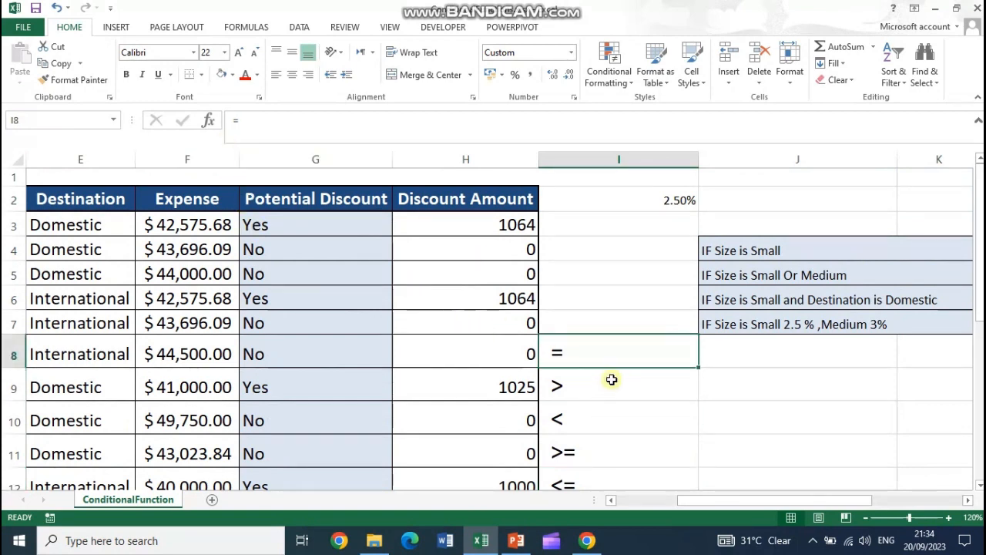
scroll(575, 351, down, 1)
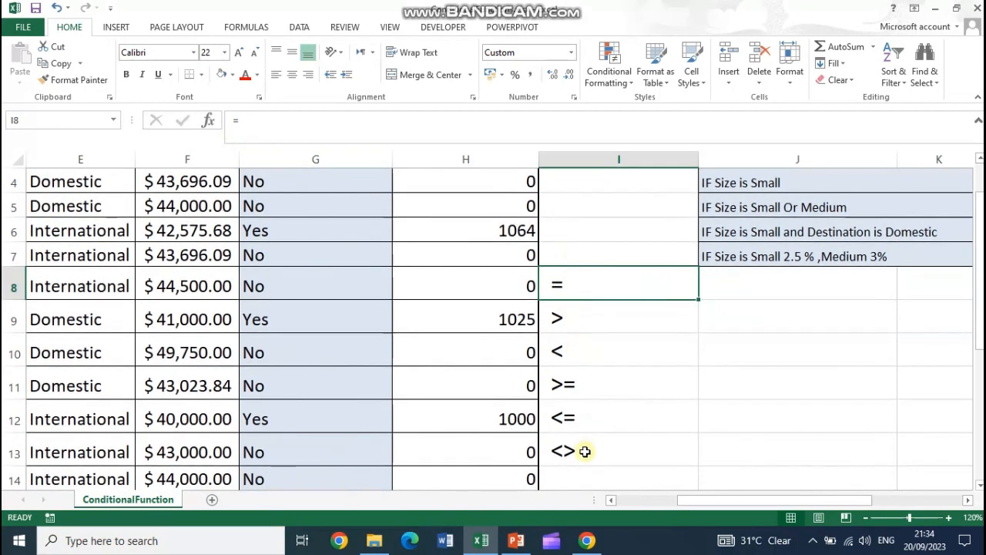
click(586, 452)
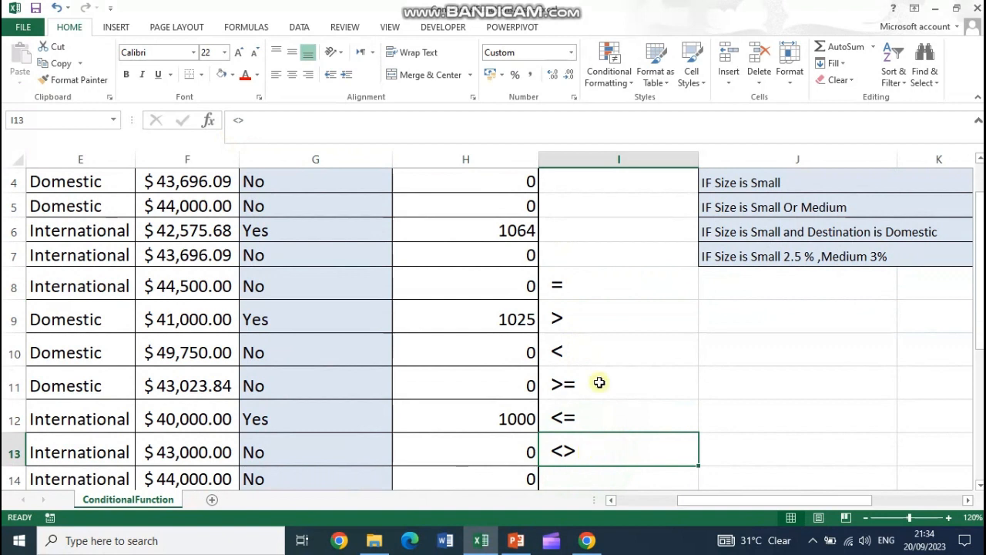
click(590, 287)
drag(590, 303, 599, 440)
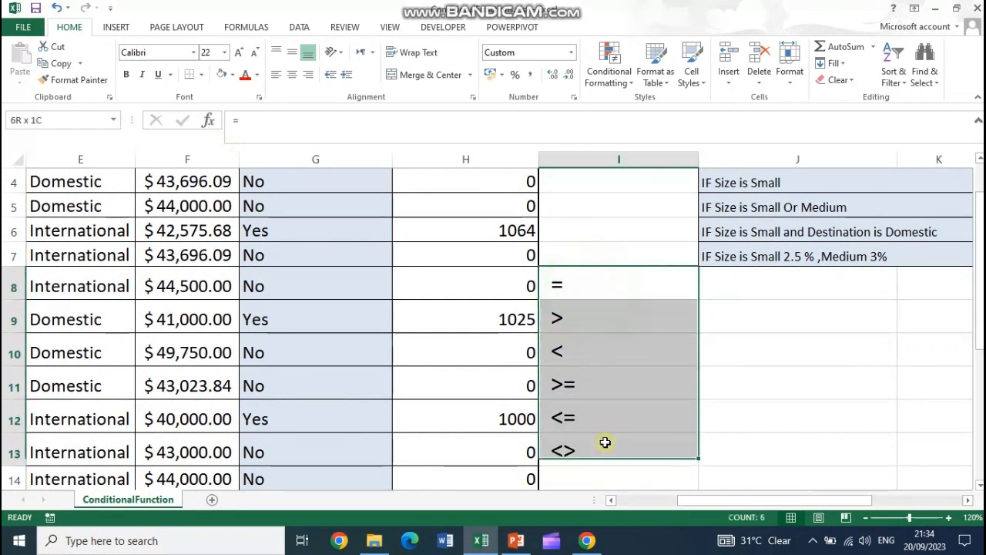
Step: Clear the comparison operators from cells I8:I13
click(560, 287)
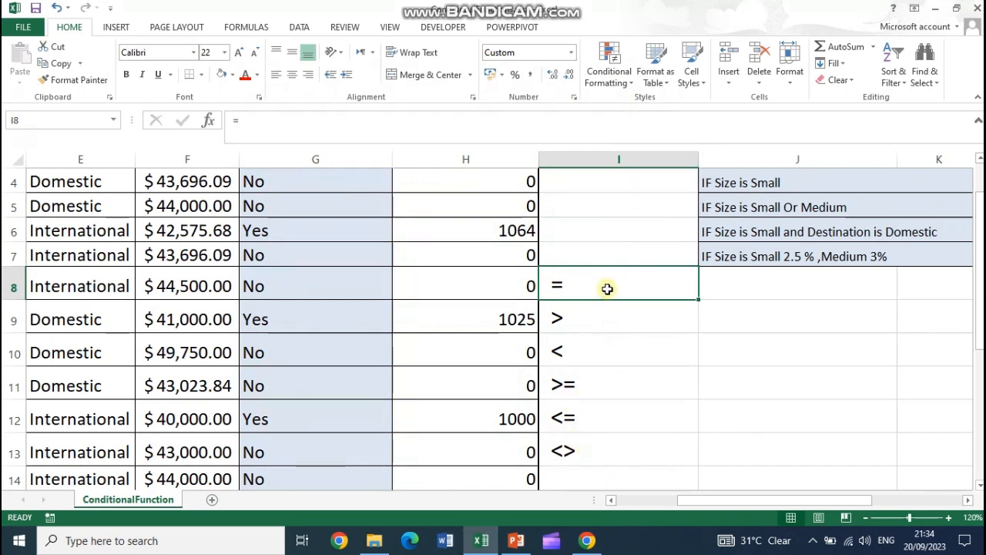
drag(608, 285, 603, 448)
key(Delete)
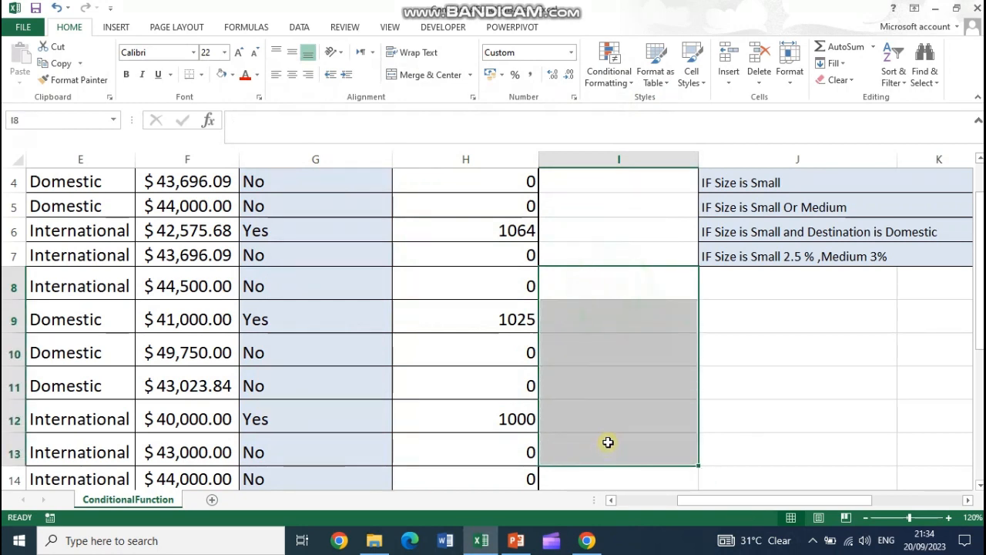
Step: Examine the Potential Discount formula in G3 and the average expense formula in F15 against the expense values
scroll(359, 278, up, 1)
click(289, 218)
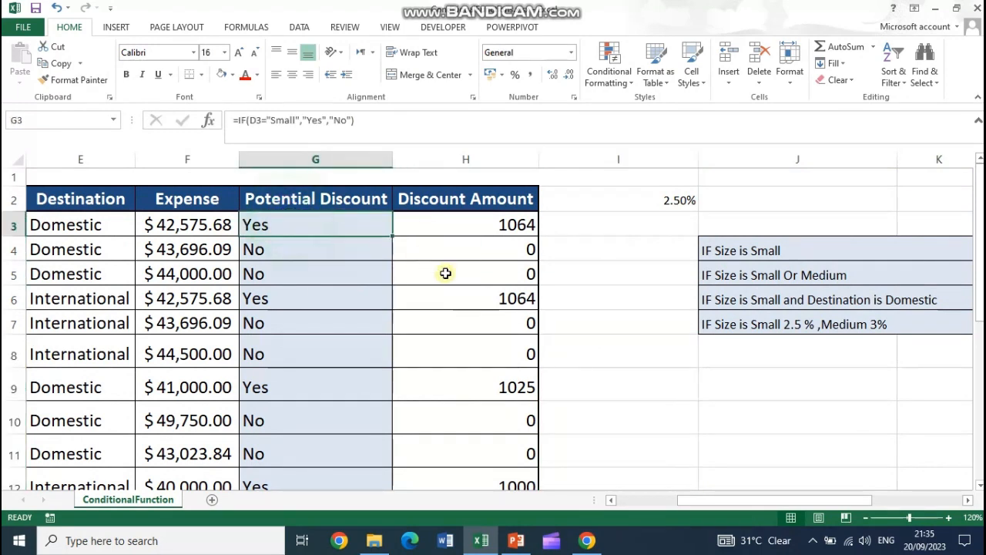
scroll(224, 437, down, 1)
scroll(224, 437, down, 2)
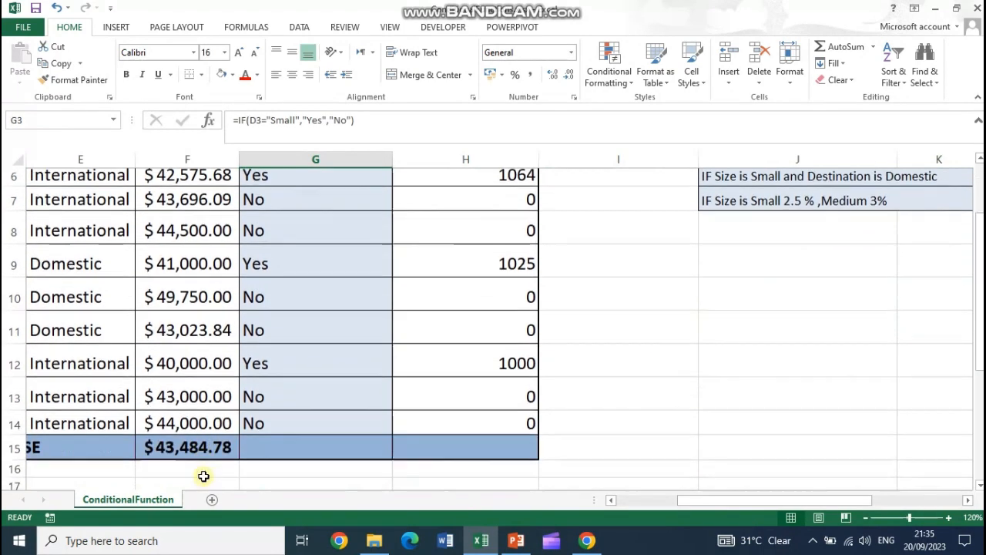
click(191, 343)
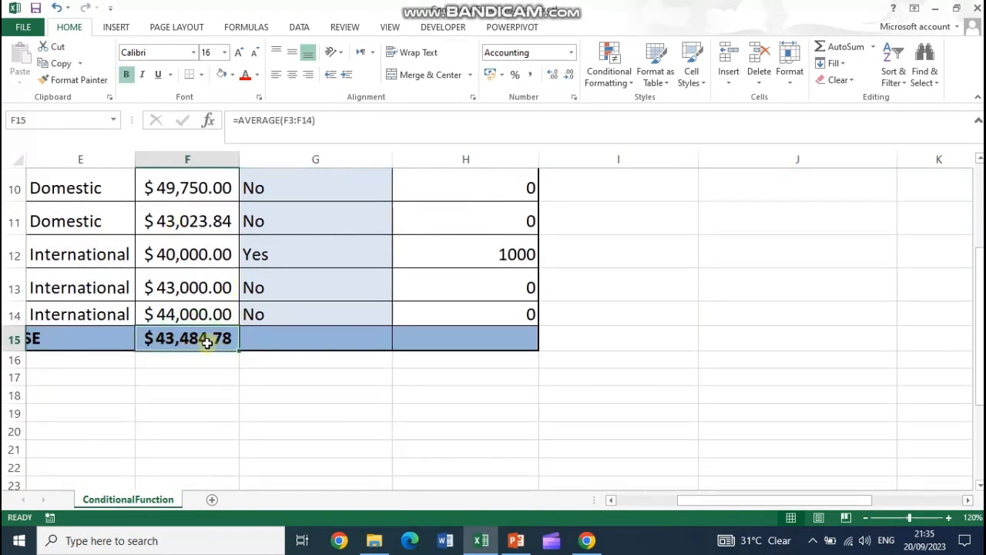
scroll(267, 374, up, 3)
click(316, 234)
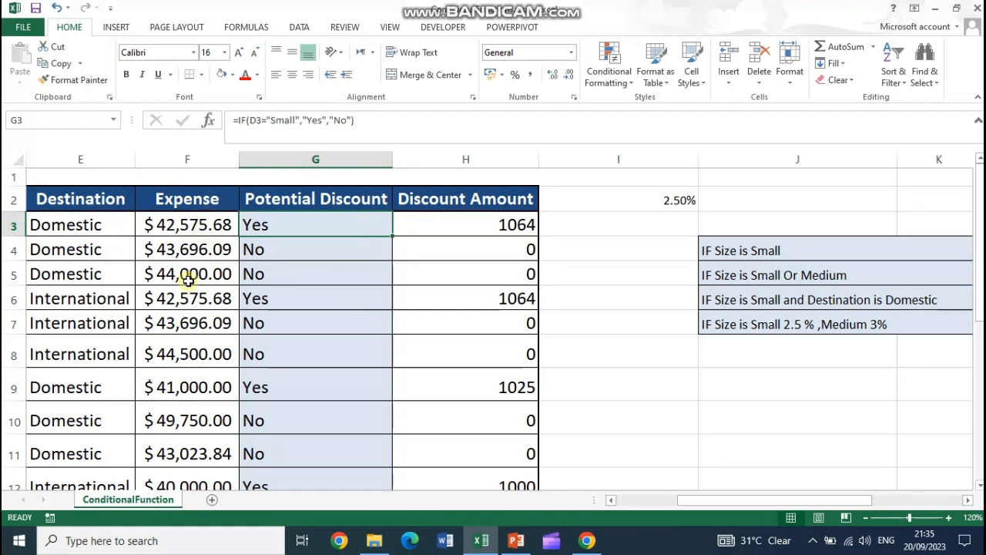
scroll(231, 231, down, 1)
scroll(232, 208, up, 1)
scroll(214, 347, down, 3)
click(192, 345)
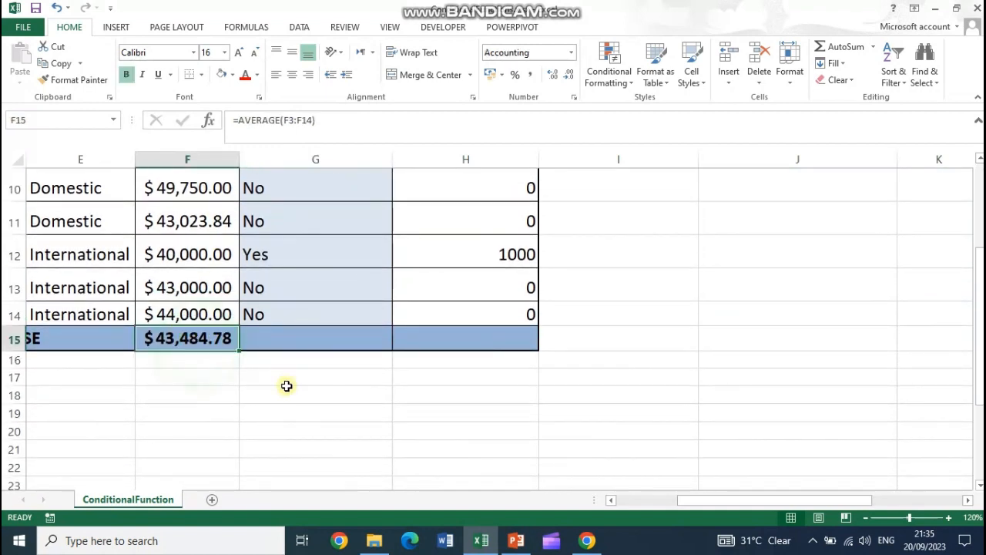
scroll(286, 386, up, 3)
click(272, 224)
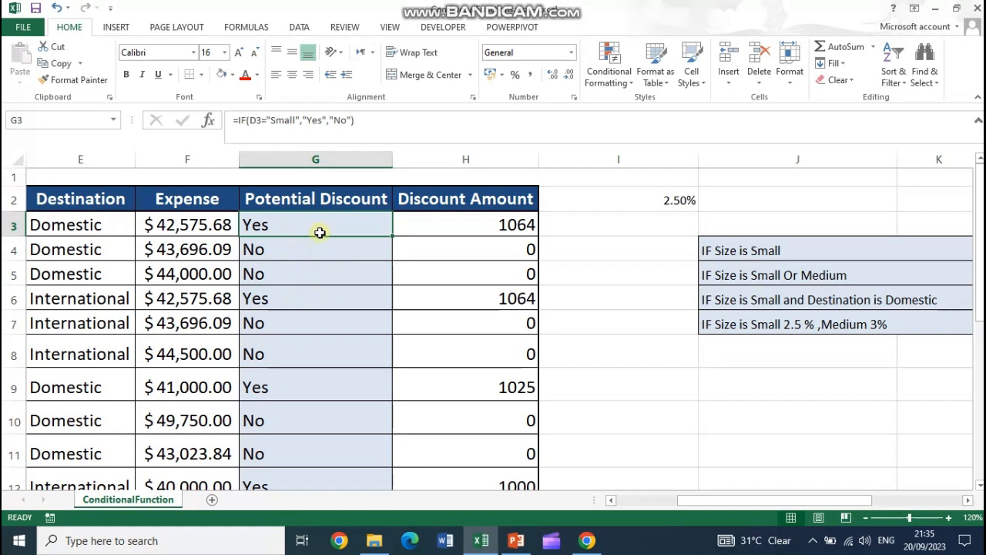
drag(290, 229, 286, 431)
click(282, 219)
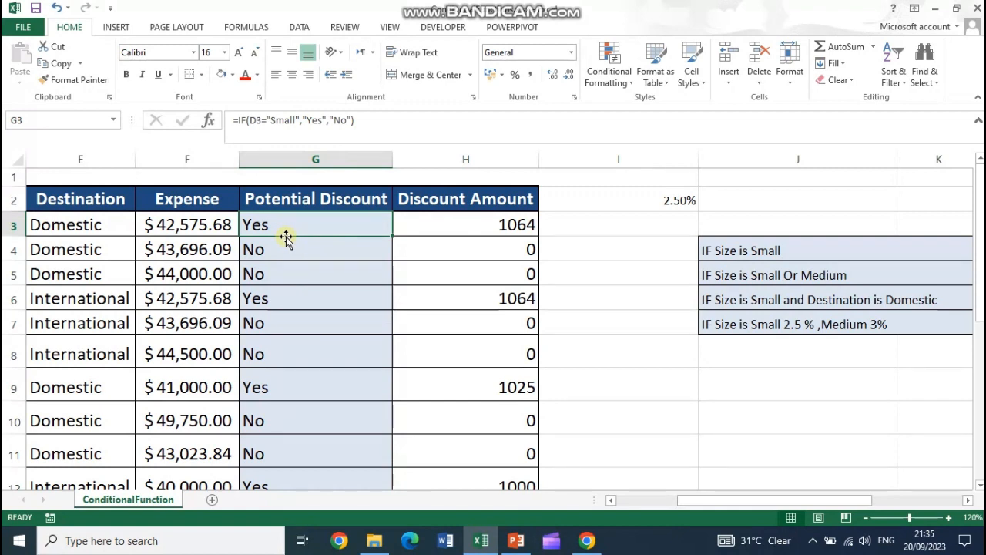
click(209, 125)
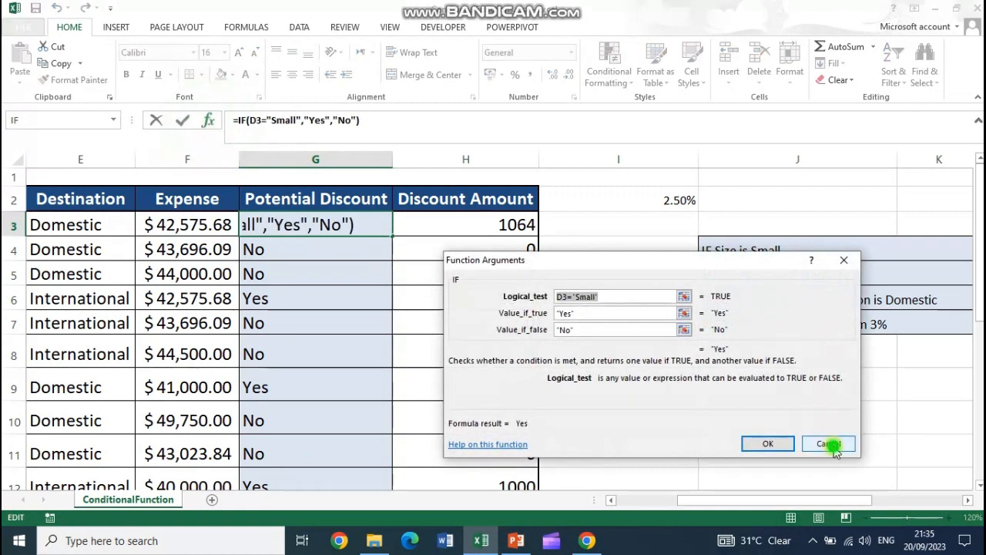
click(828, 445)
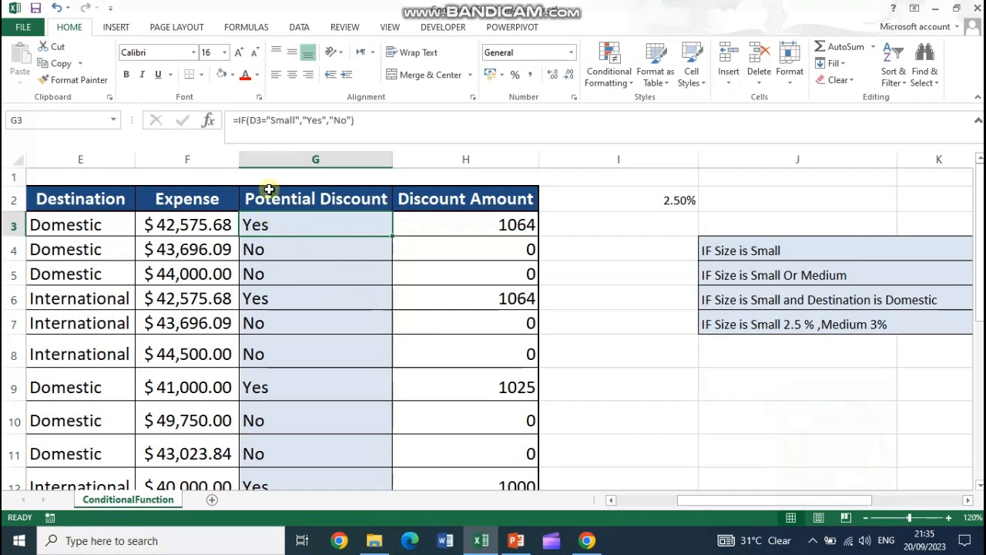
click(243, 28)
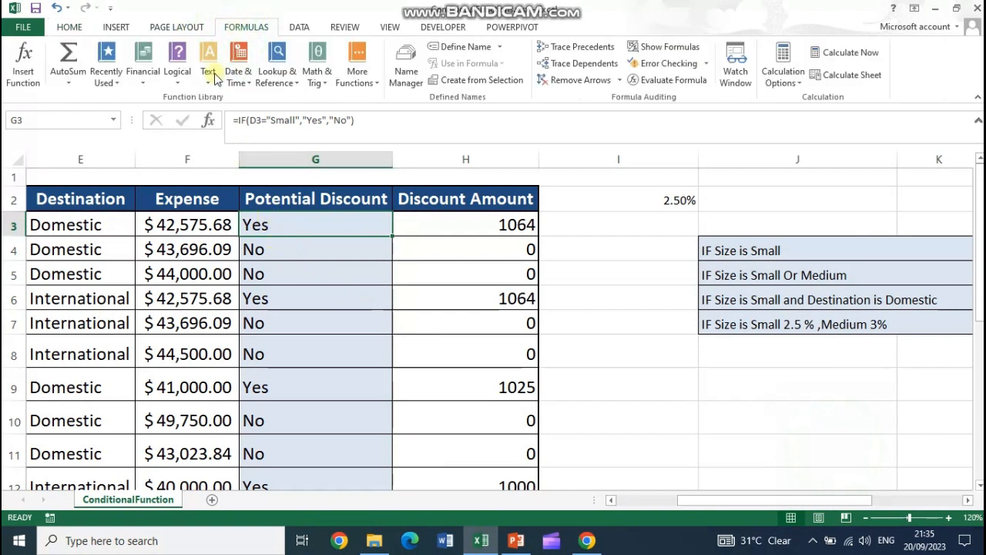
click(178, 83)
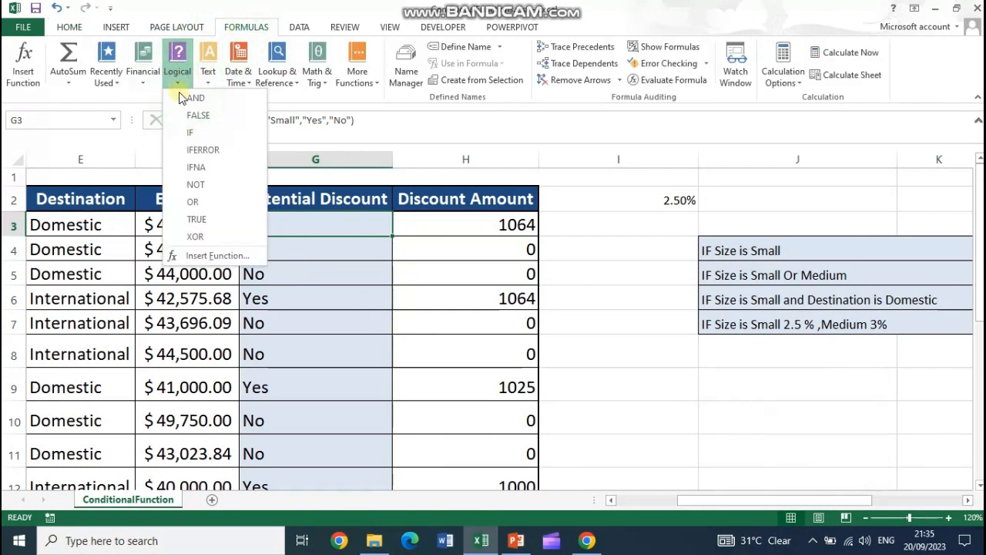
click(190, 131)
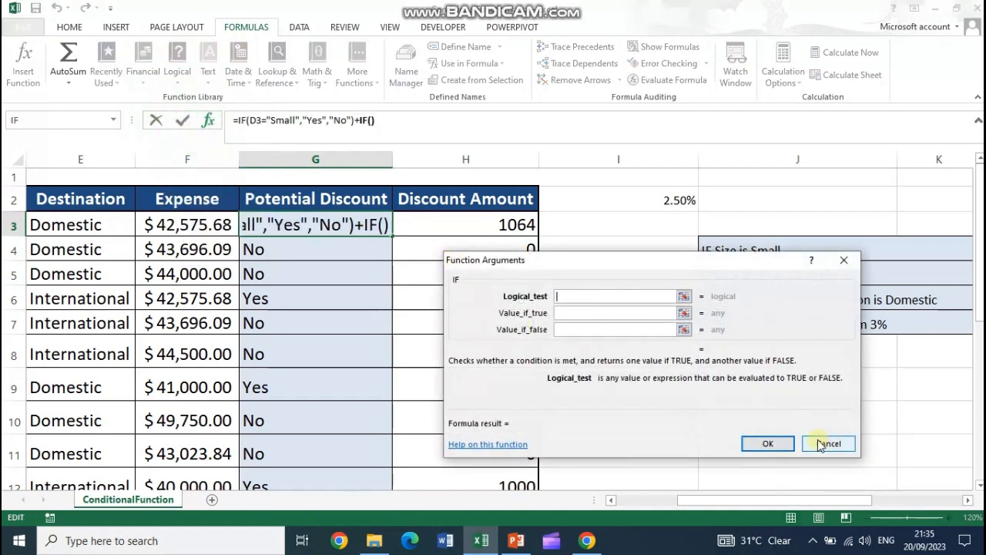
drag(376, 121, 362, 126)
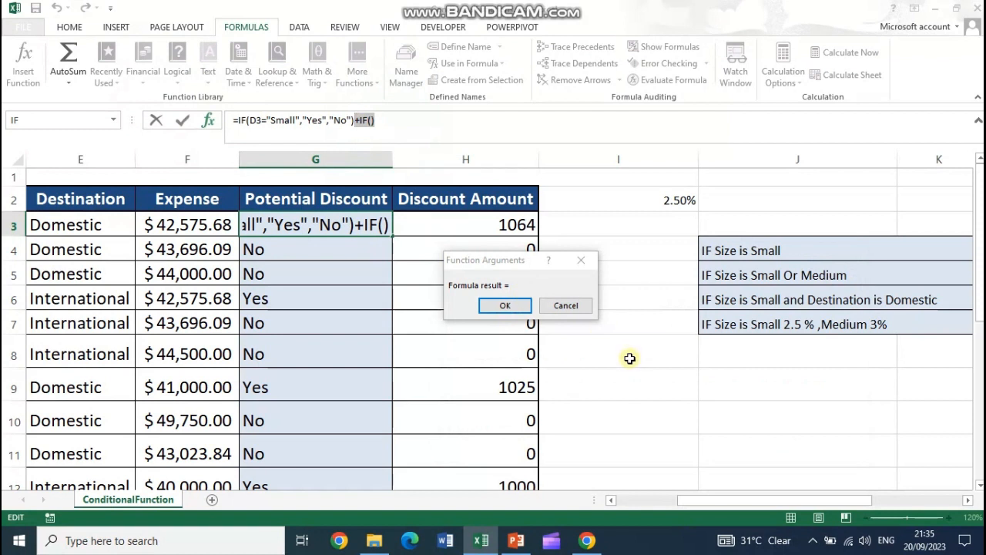
click(565, 306)
click(383, 126)
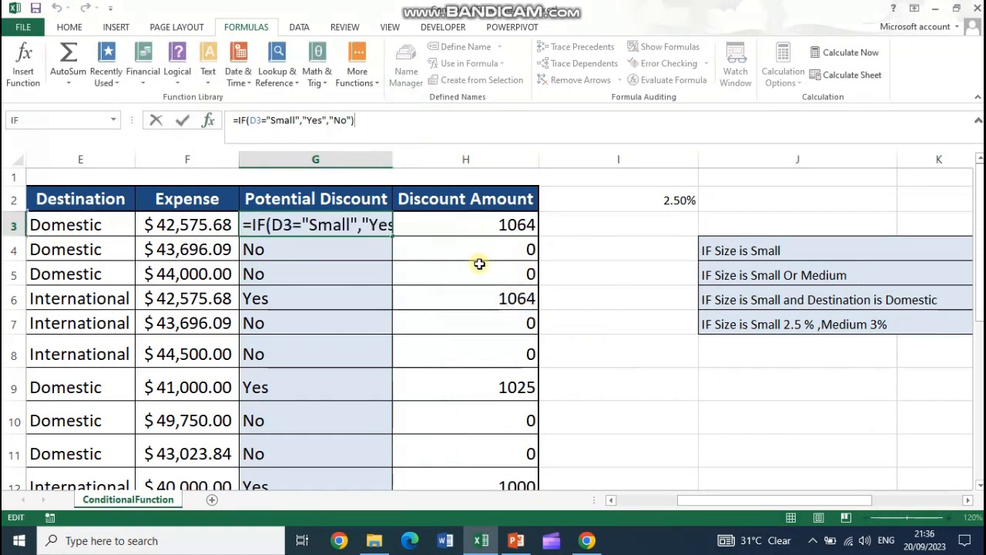
key(Return)
Step: Review the Discount Amount formula in H3 with its G3="Yes" test
click(480, 227)
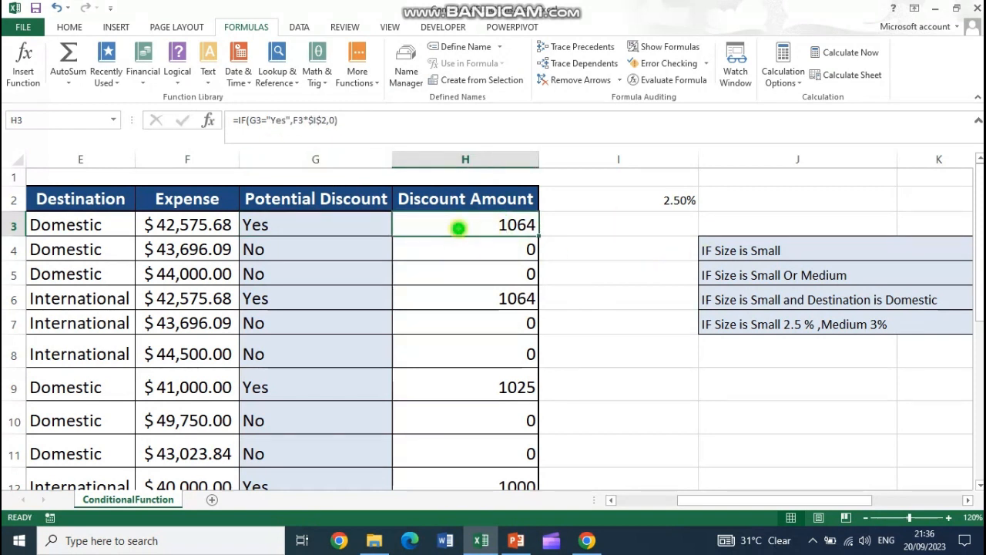
double_click(489, 225)
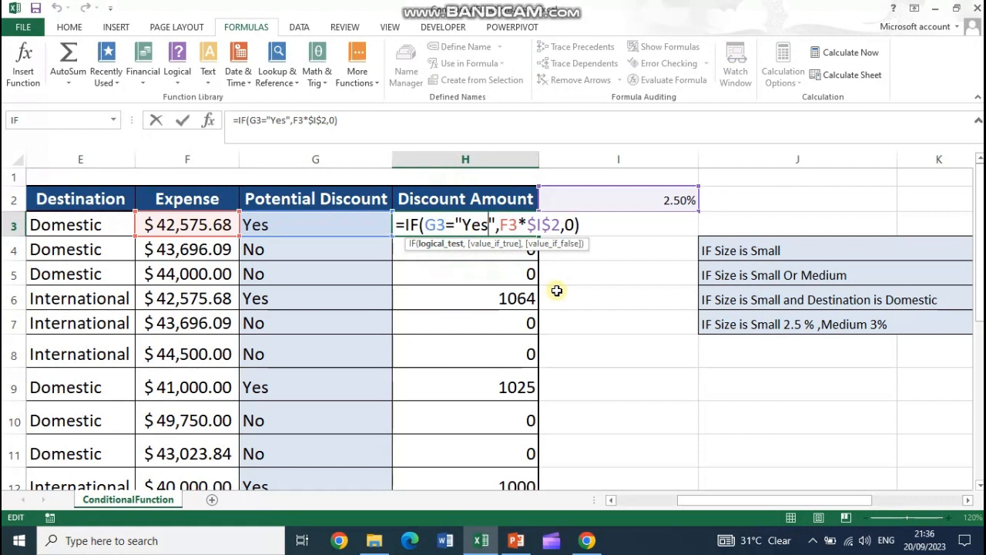
key(Escape)
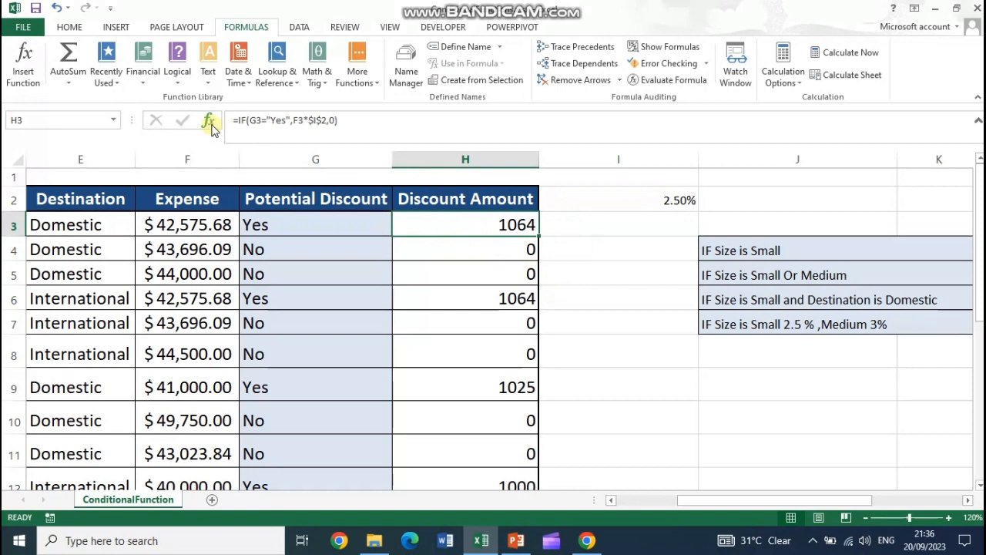
click(208, 121)
drag(421, 192, 648, 149)
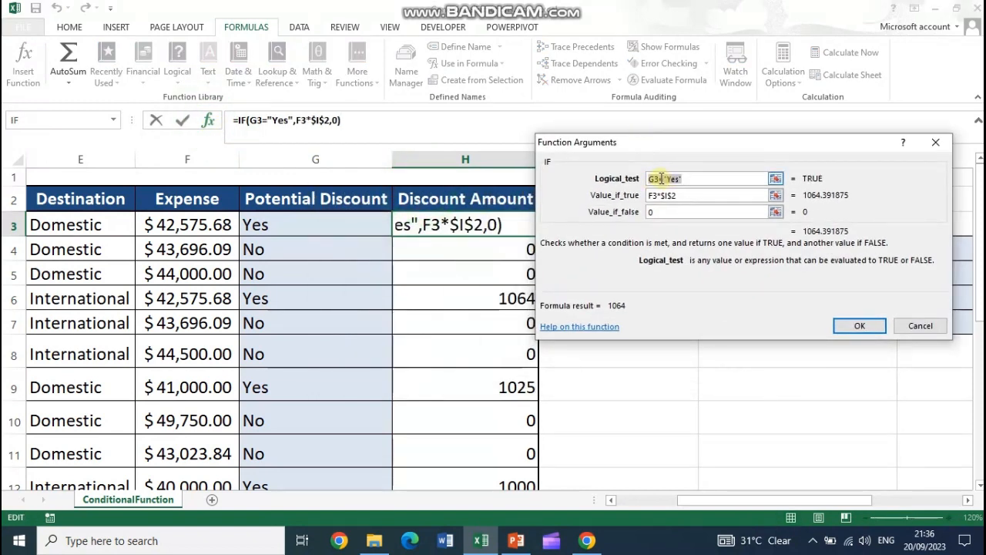
click(661, 178)
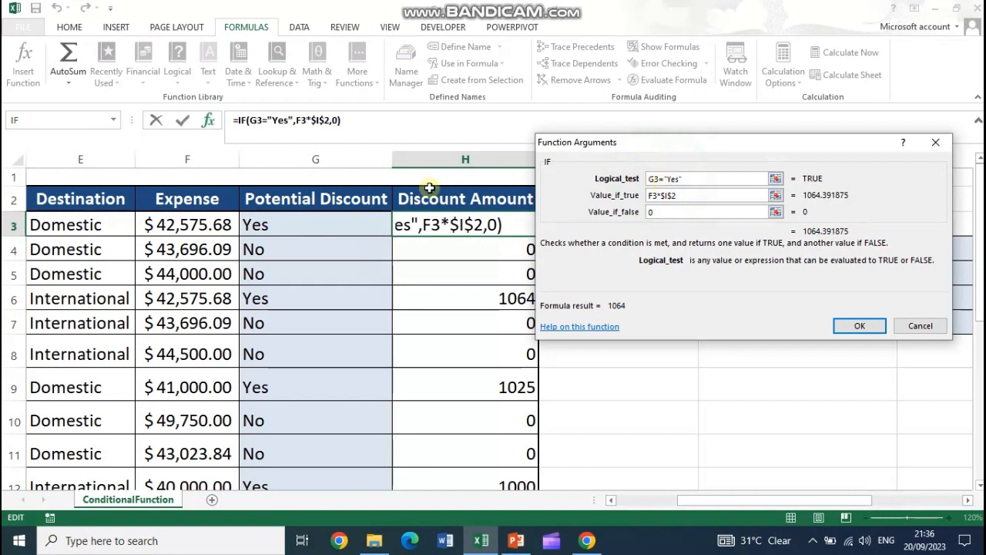
drag(685, 178, 599, 177)
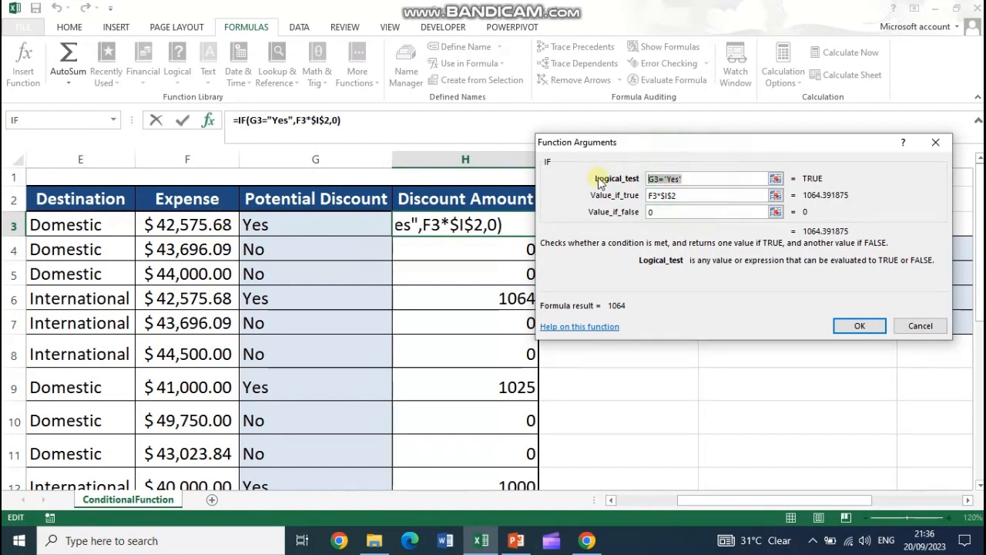
key(BackSpace)
click(154, 225)
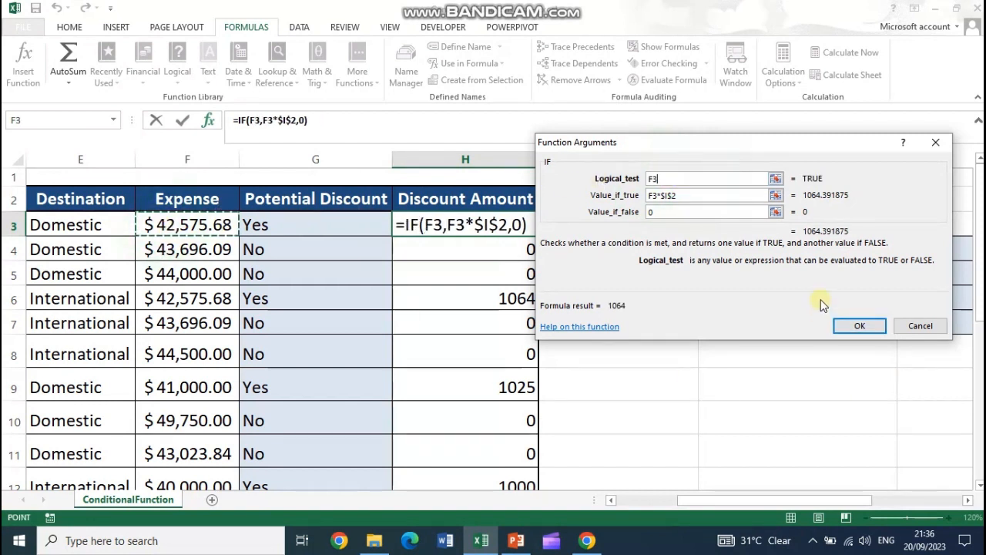
click(698, 177)
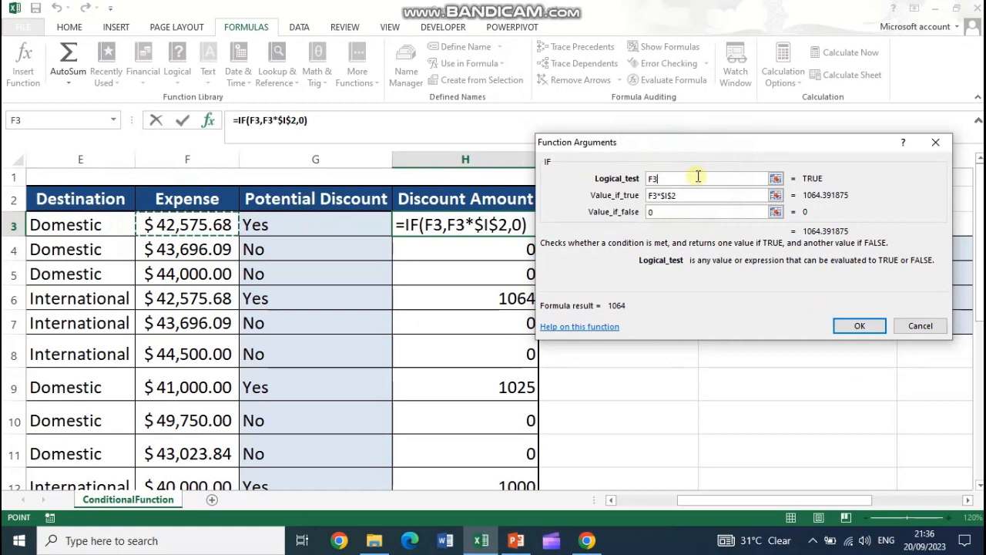
text(<)
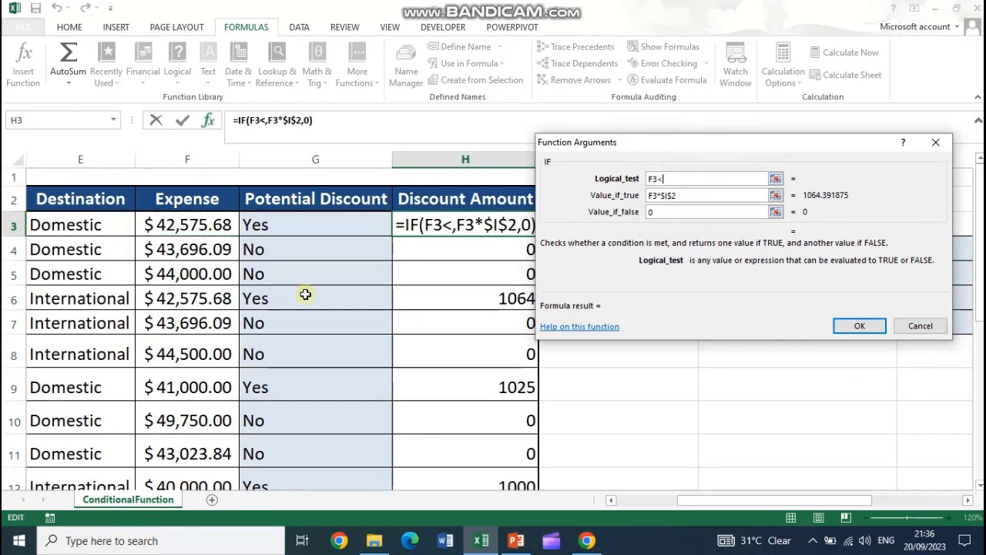
scroll(304, 293, down, 2)
click(223, 439)
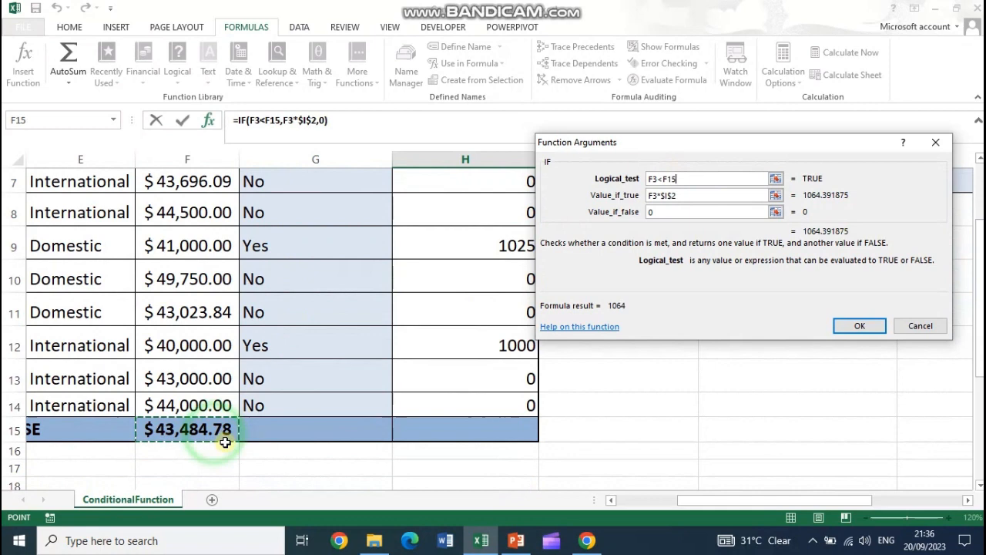
click(666, 178)
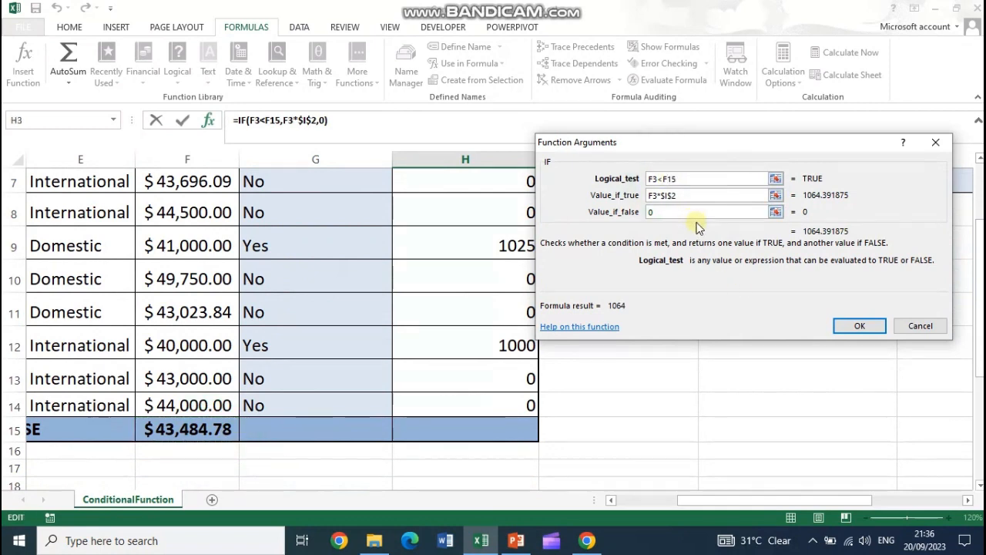
key(F4)
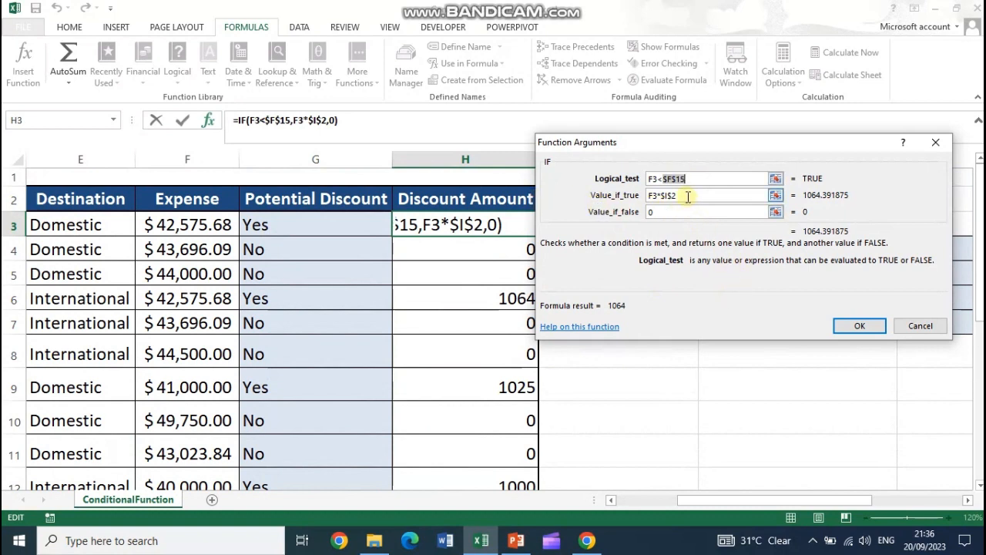
click(910, 326)
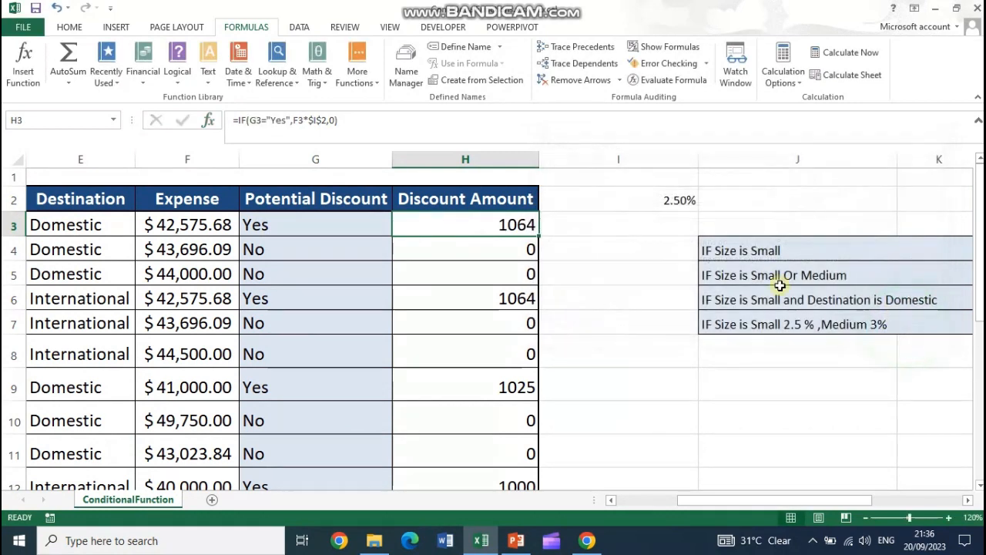
Step: Change the logical test of the IF formula in G3 to F3<$F$15, with an absolute reference to the average expense
click(269, 219)
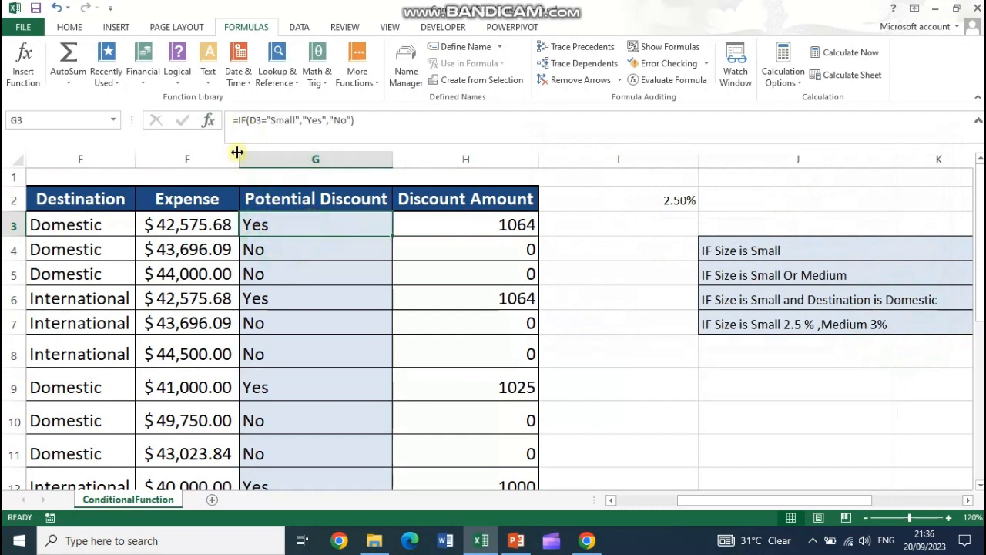
click(208, 121)
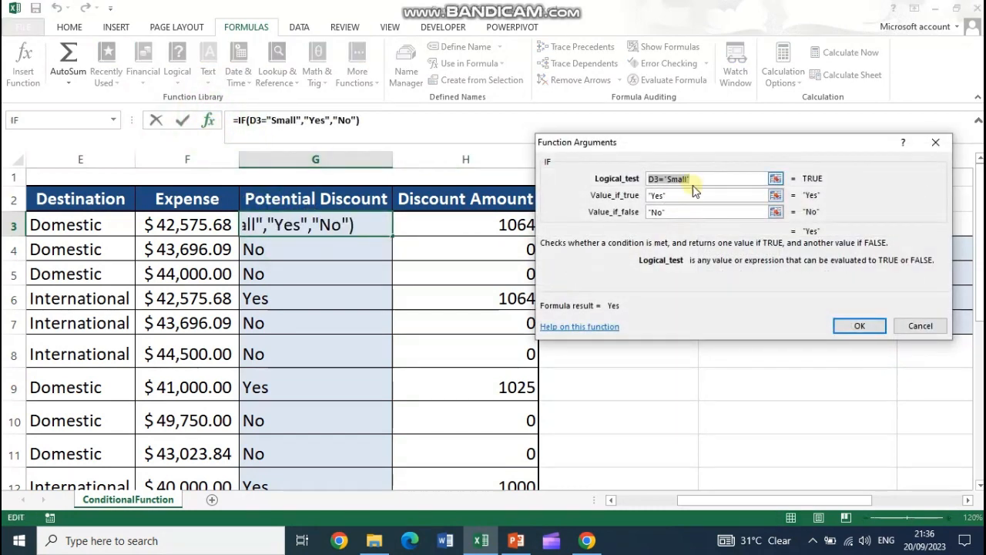
click(664, 179)
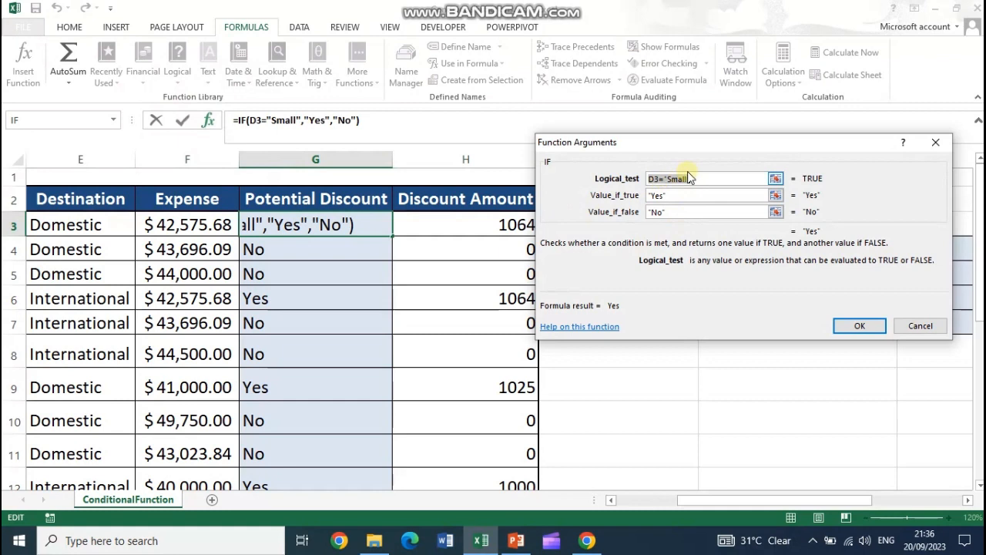
key(BackSpace)
click(199, 223)
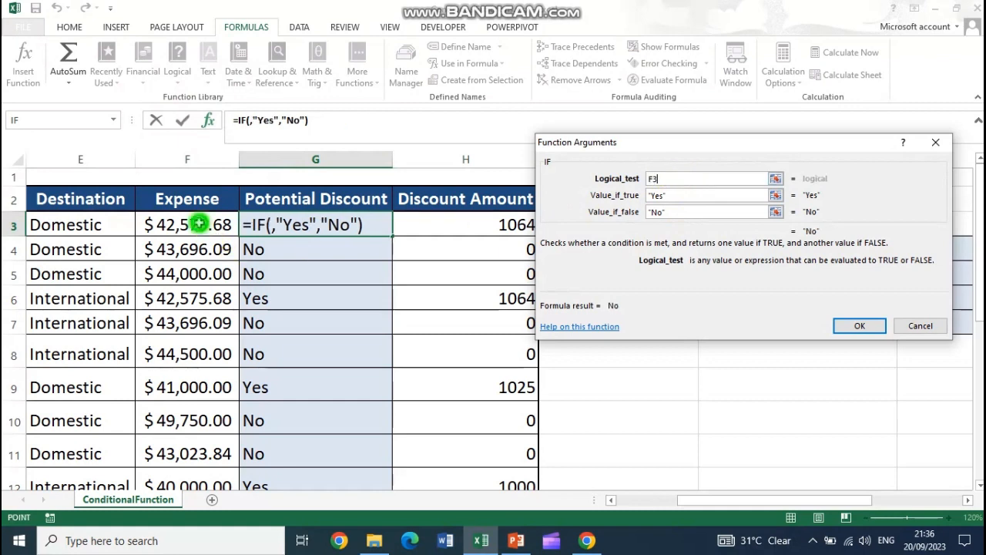
text(<)
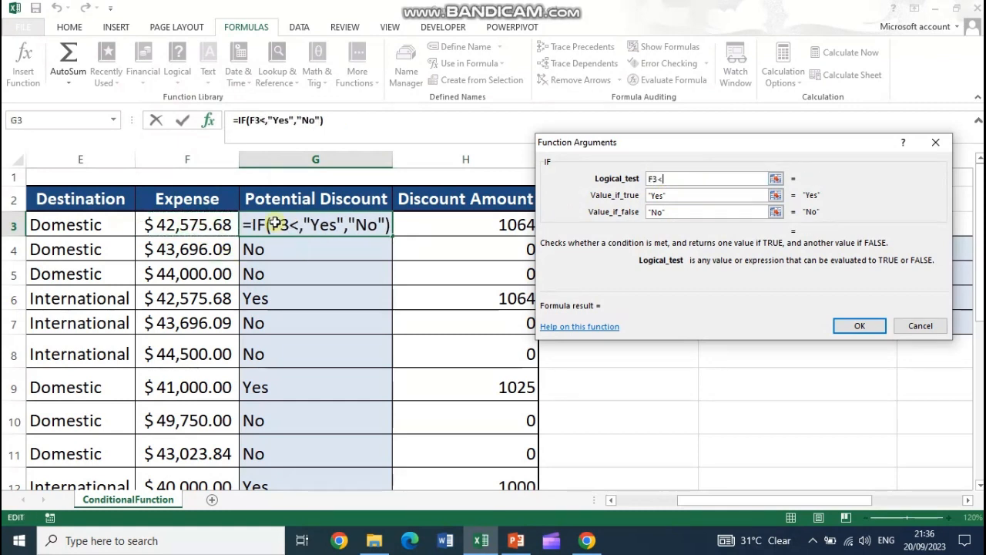
scroll(198, 409, down, 3)
click(193, 337)
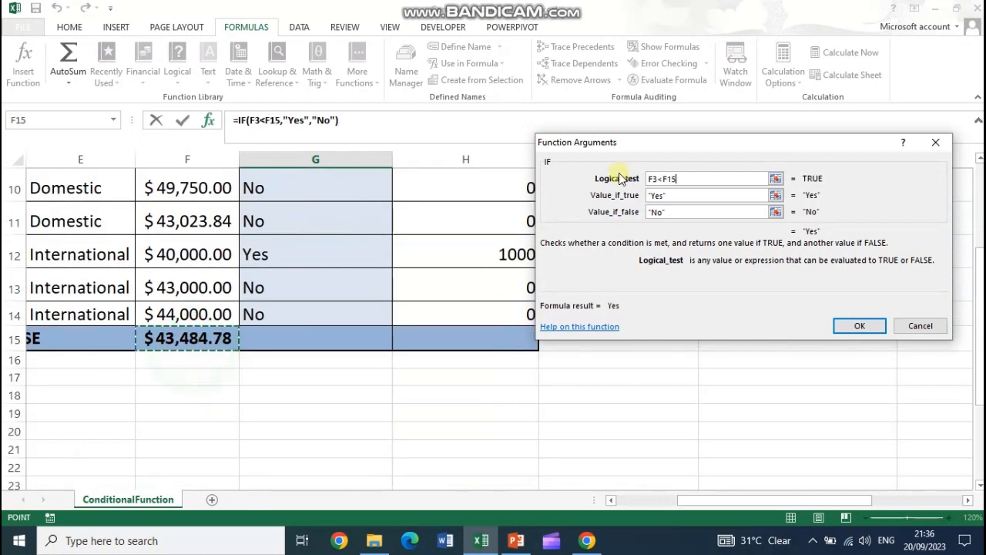
click(670, 179)
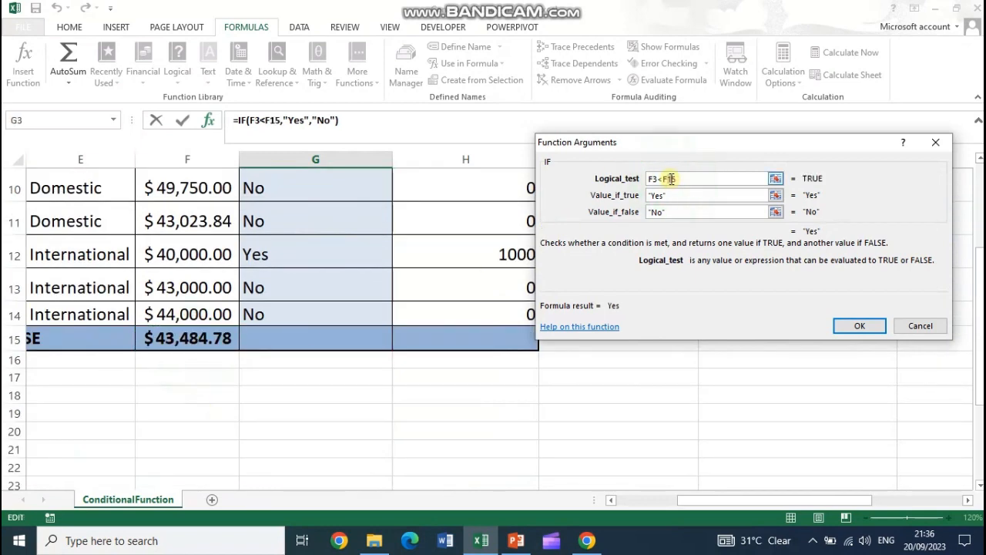
key(F4)
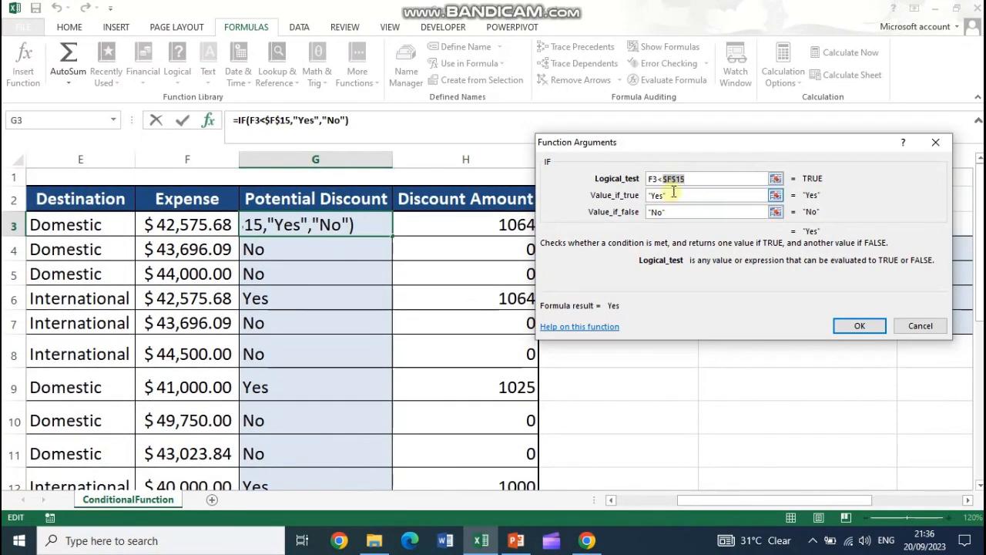
click(677, 196)
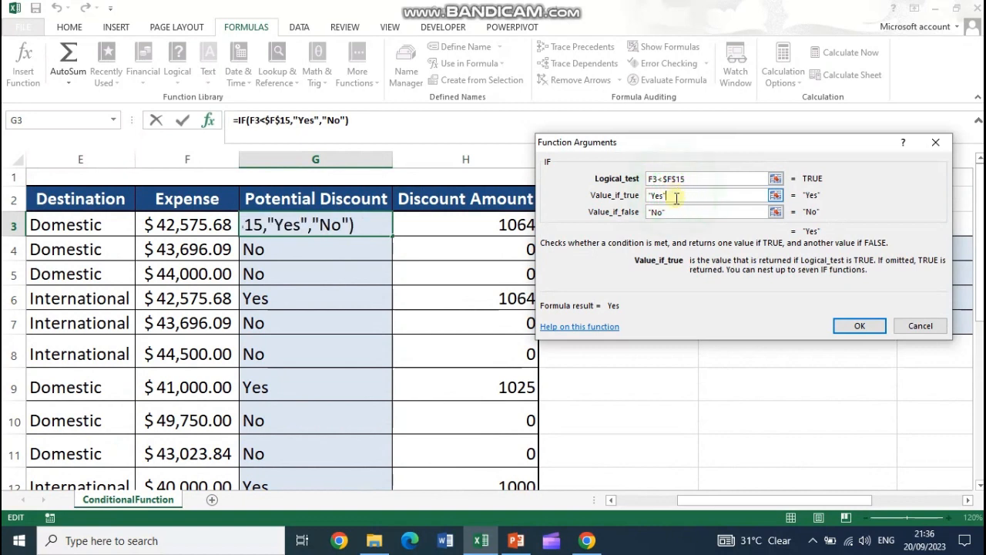
click(860, 327)
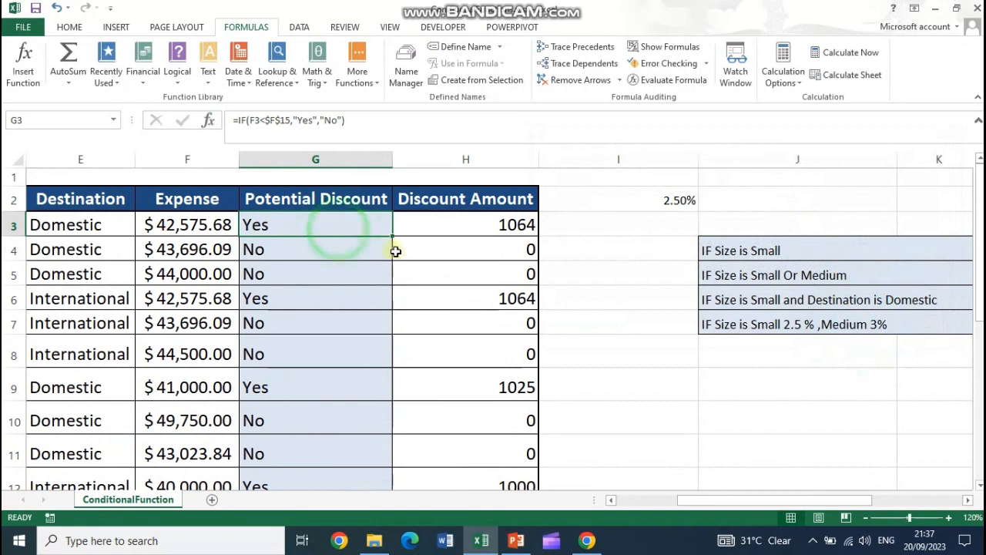
Step: Fill the G3 formula down the Potential Discount column to G14 and review its F3<$F$15 test
double_click(390, 237)
scroll(576, 315, down, 2)
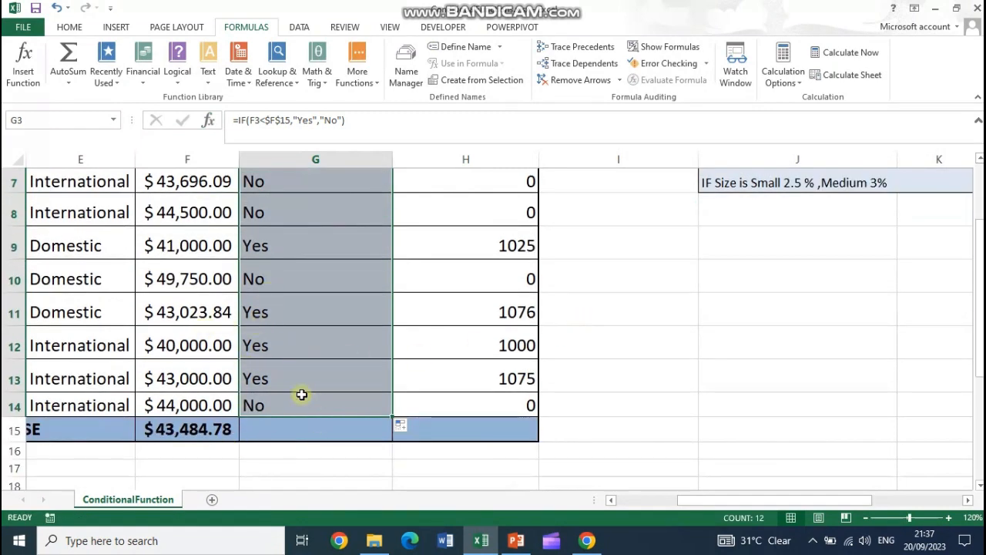
scroll(354, 393, up, 2)
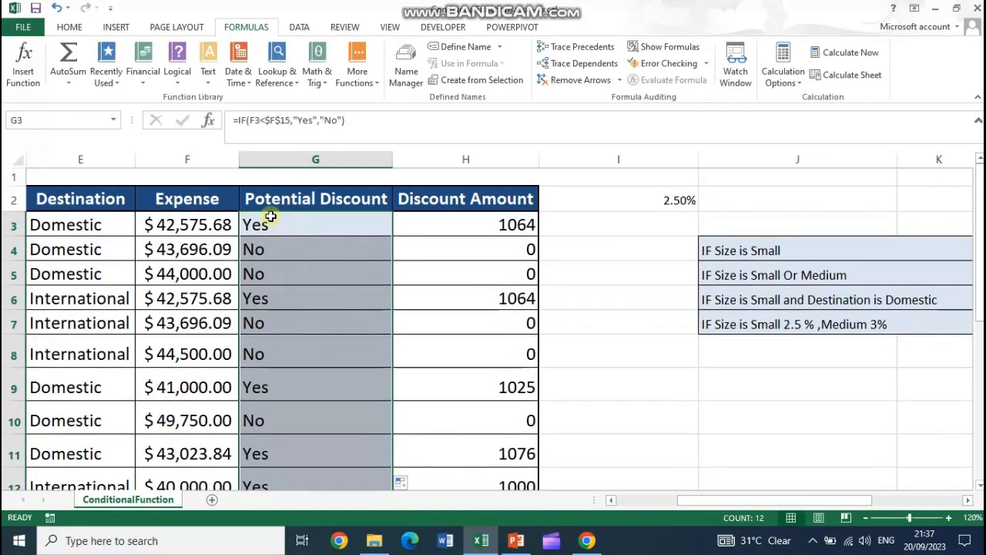
drag(249, 120, 290, 121)
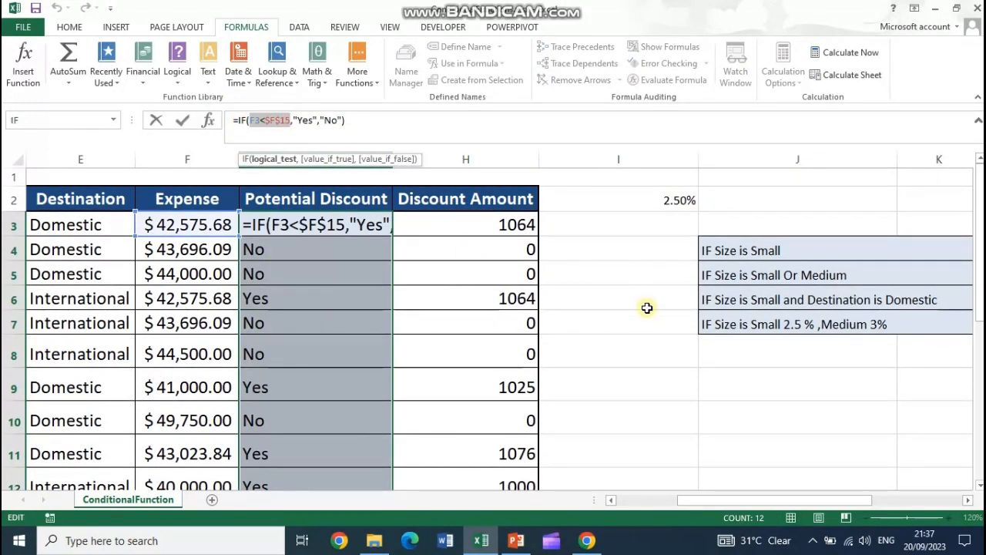
key(Escape)
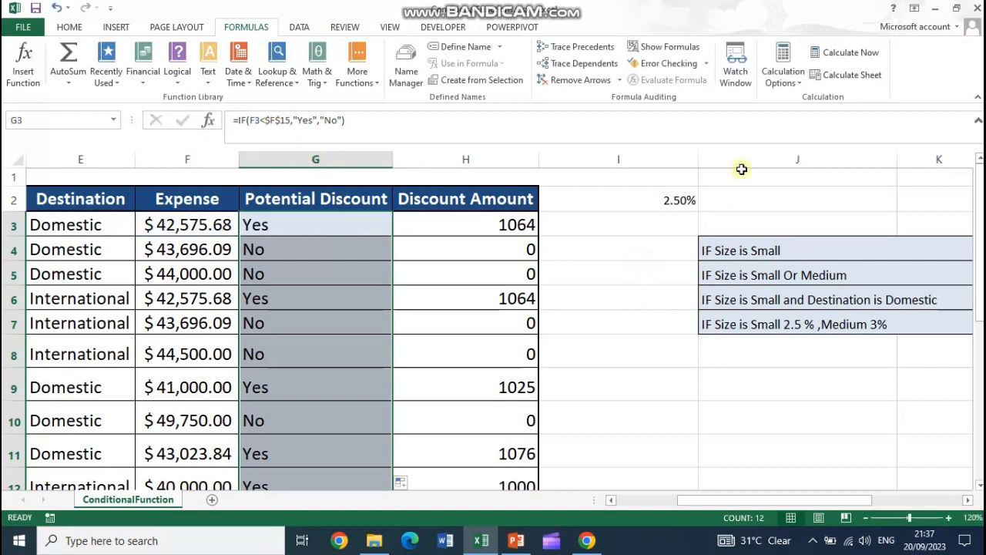
Step: Autofit the width of column I and select the "IF Size is Small Or Medium" criterion in J5
double_click(697, 162)
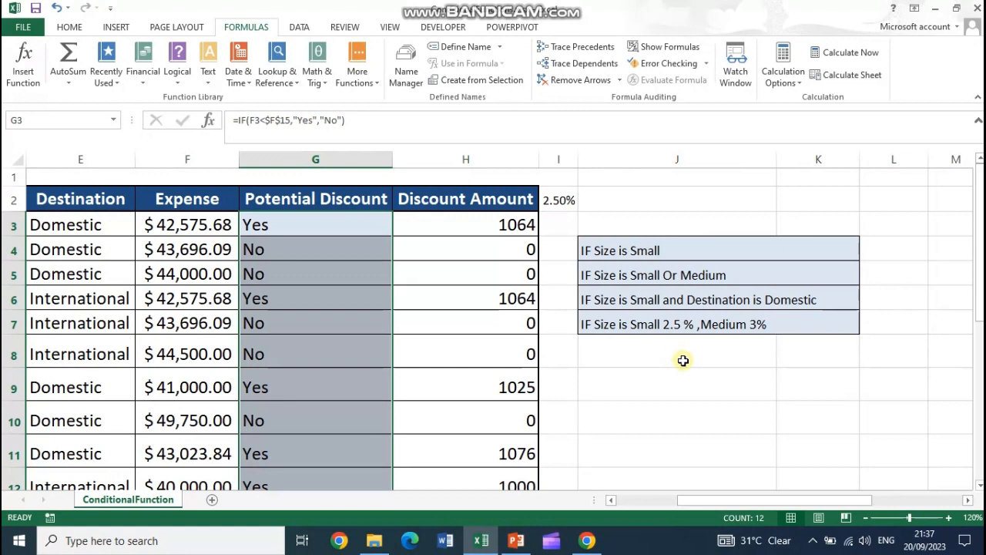
drag(728, 502, 642, 509)
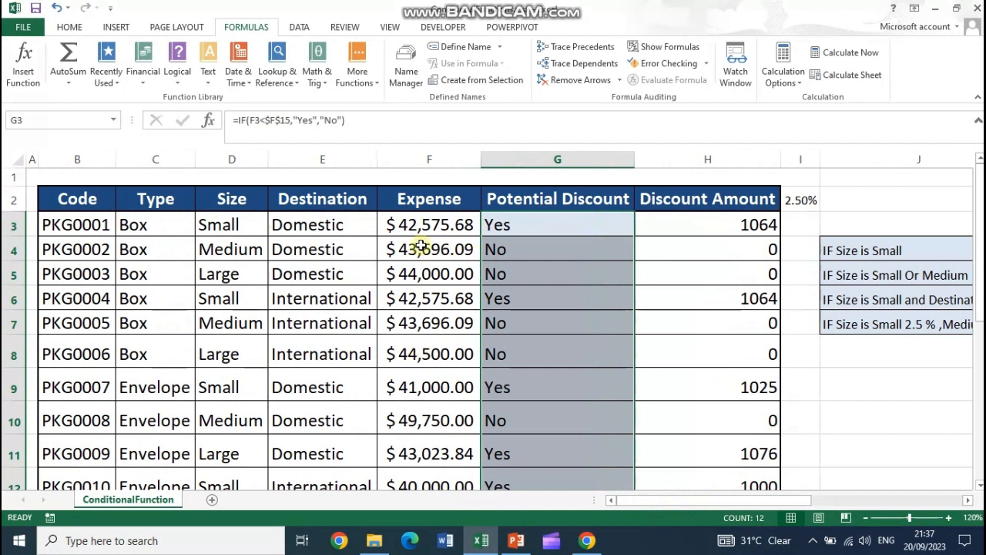
click(847, 278)
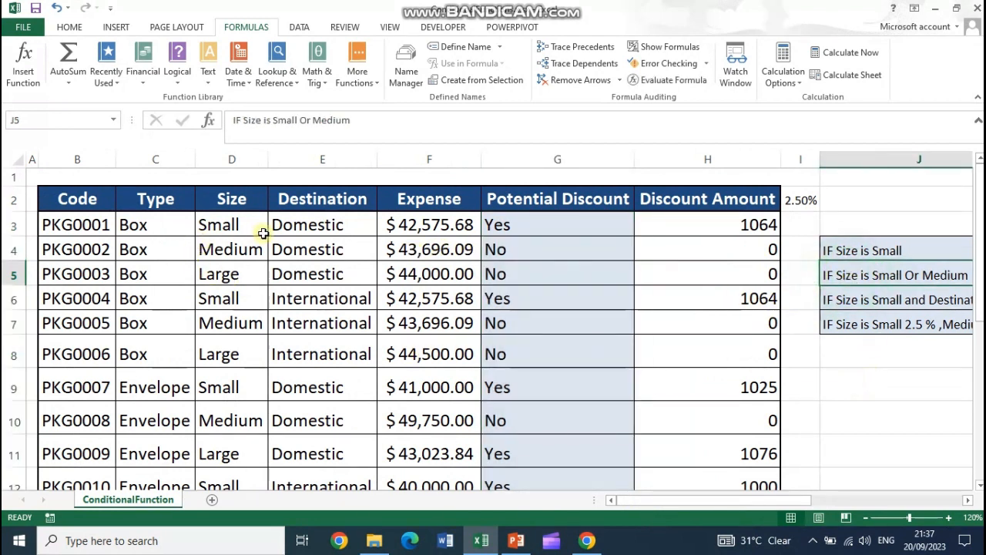
Step: Clear the Potential Discount formulas from G3:G14
click(551, 226)
drag(551, 226, 565, 458)
key(Delete)
scroll(551, 397, up, 2)
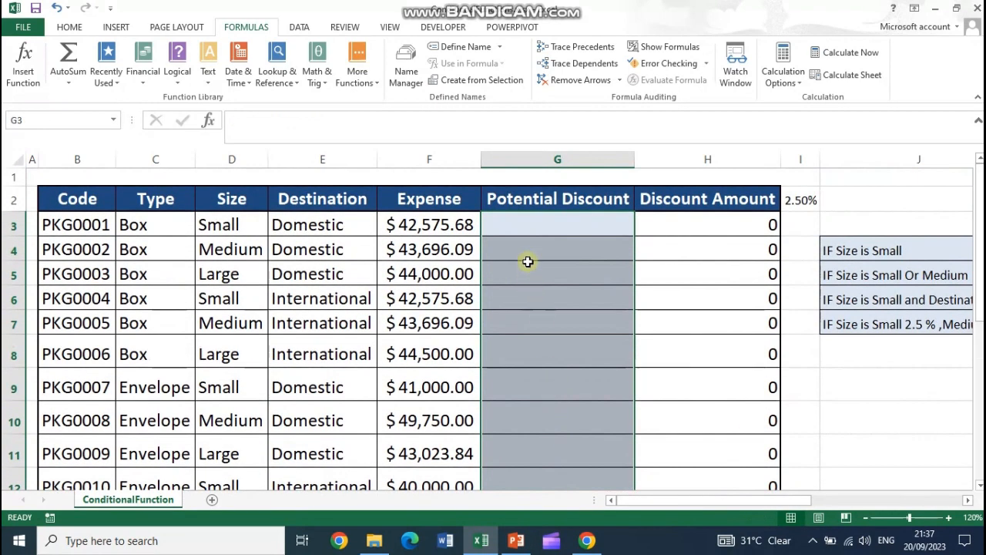
Step: Insert an IF function in G3 and begin its logical test with AND(D3="Small" as the Size condition
click(224, 224)
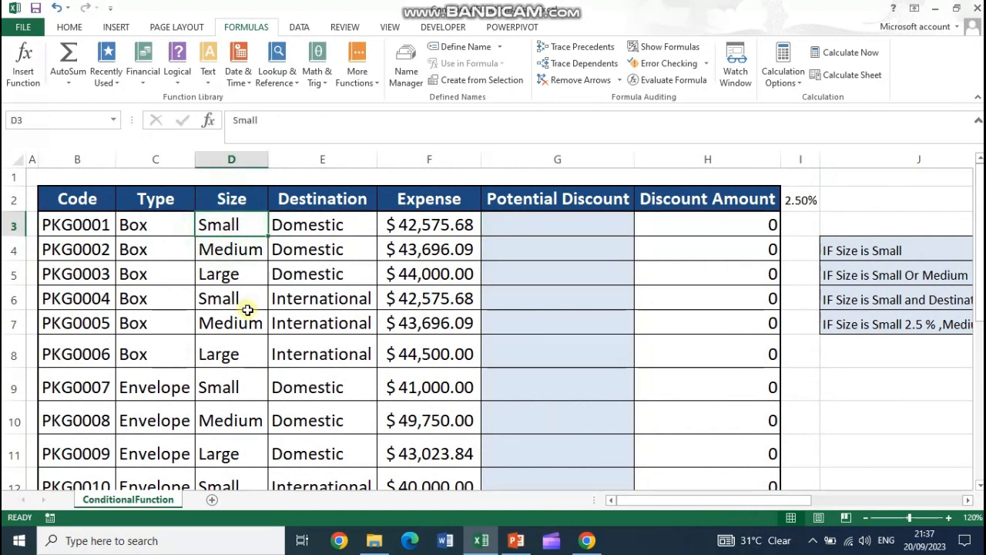
click(319, 225)
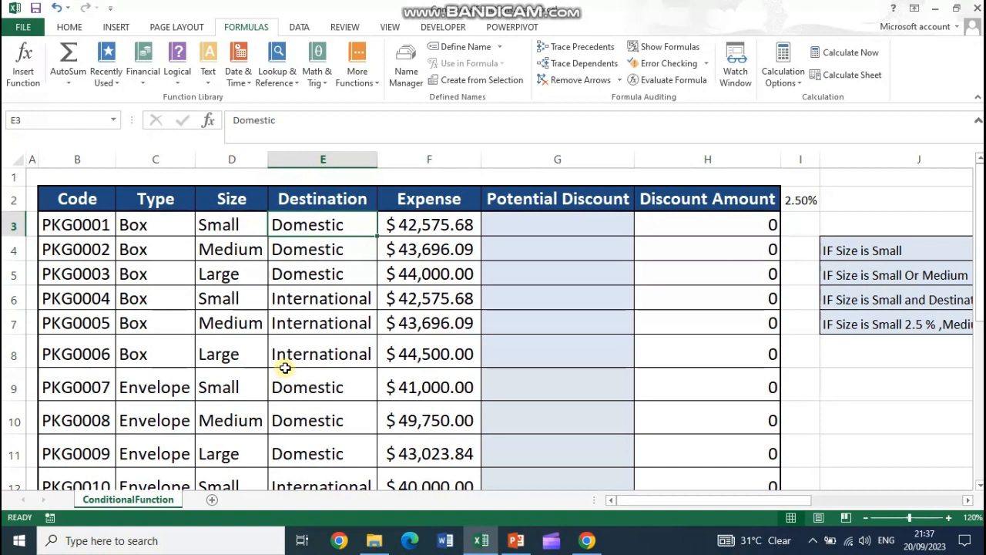
click(524, 227)
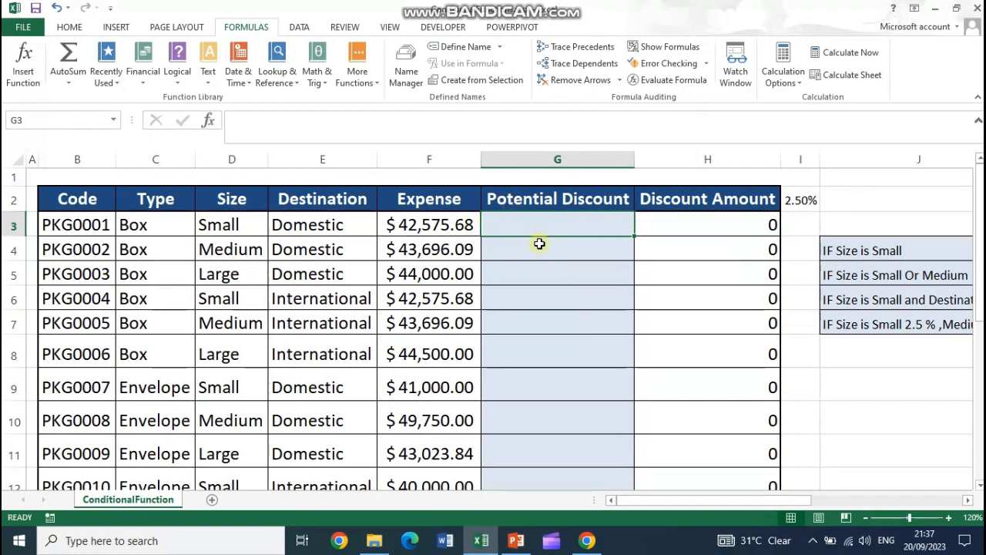
drag(231, 221, 324, 221)
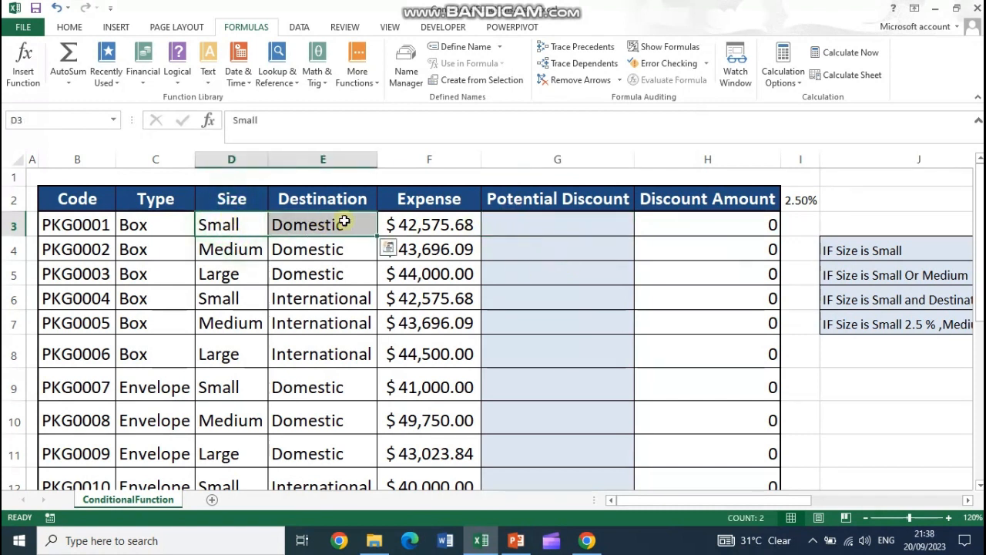
click(532, 220)
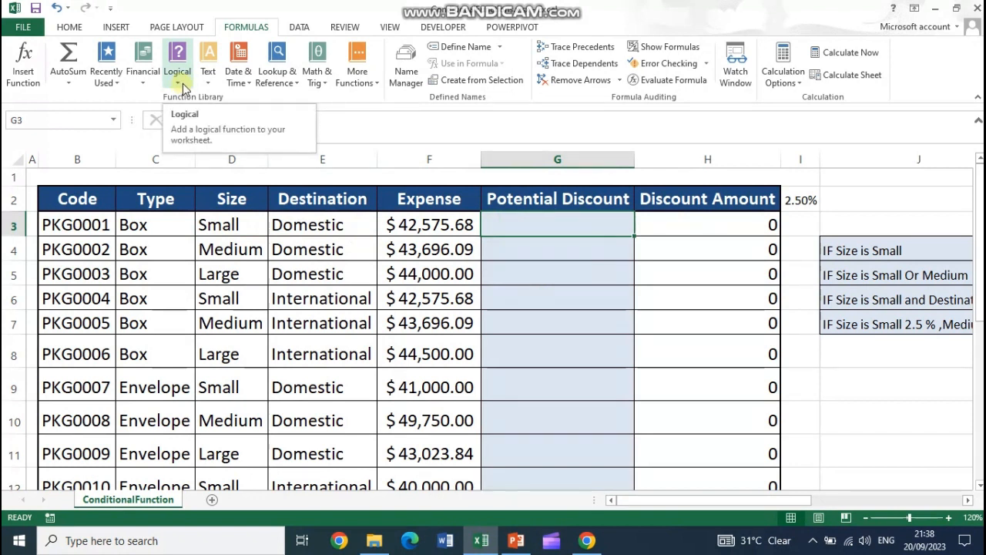
click(205, 134)
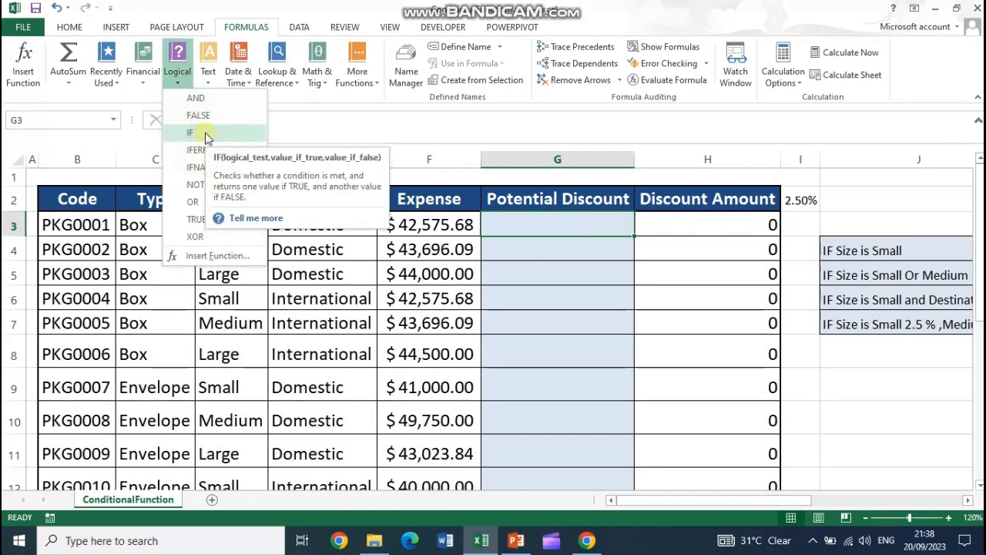
click(205, 136)
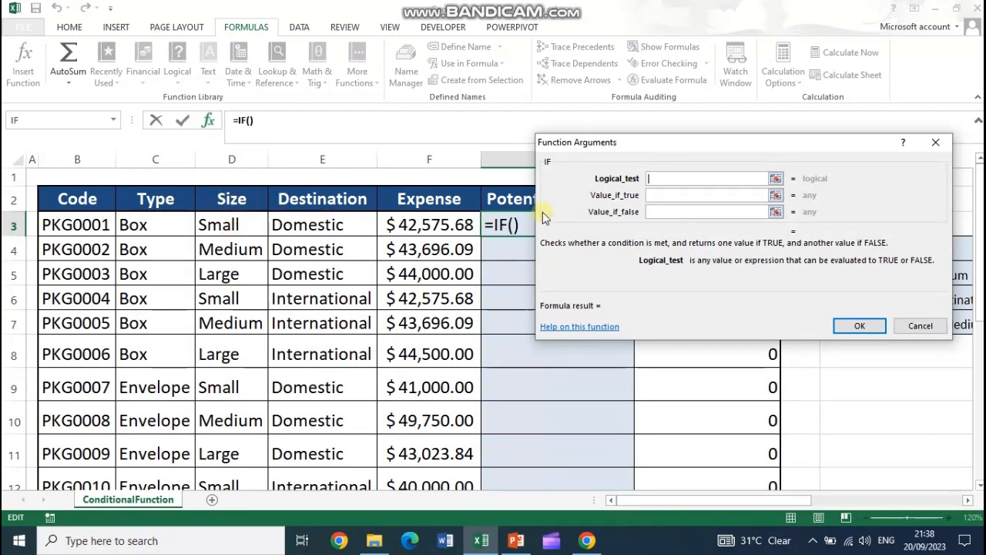
text(ND()
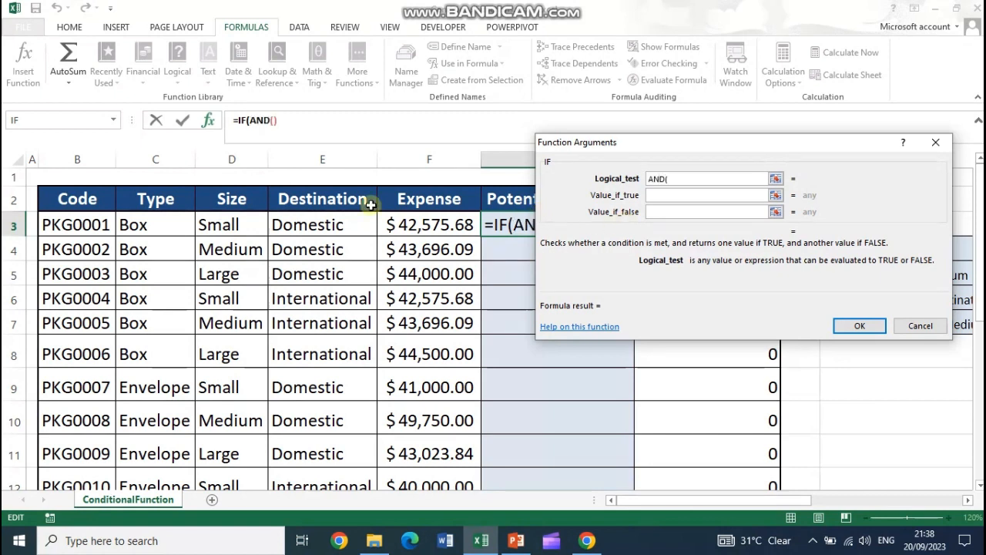
click(240, 223)
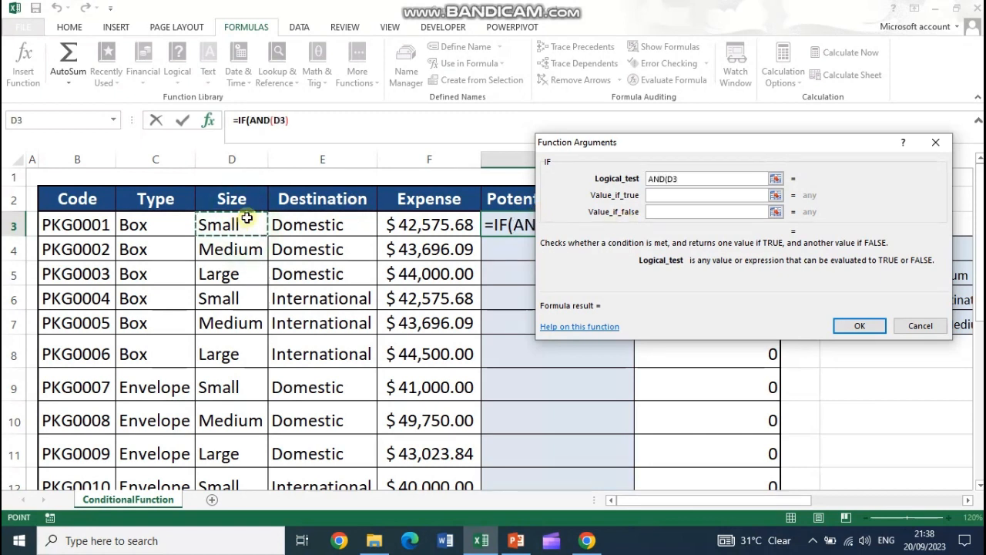
text(=)
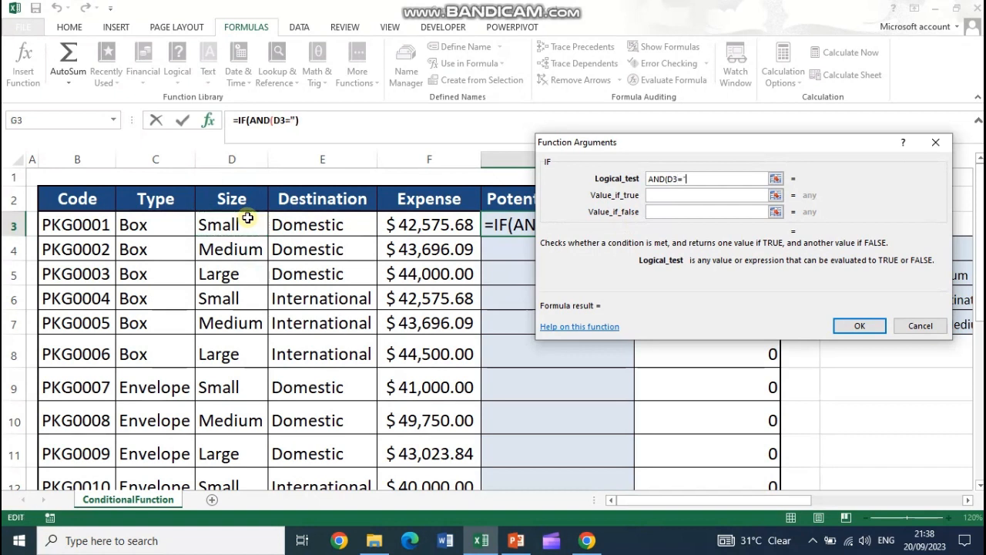
text("Small",)
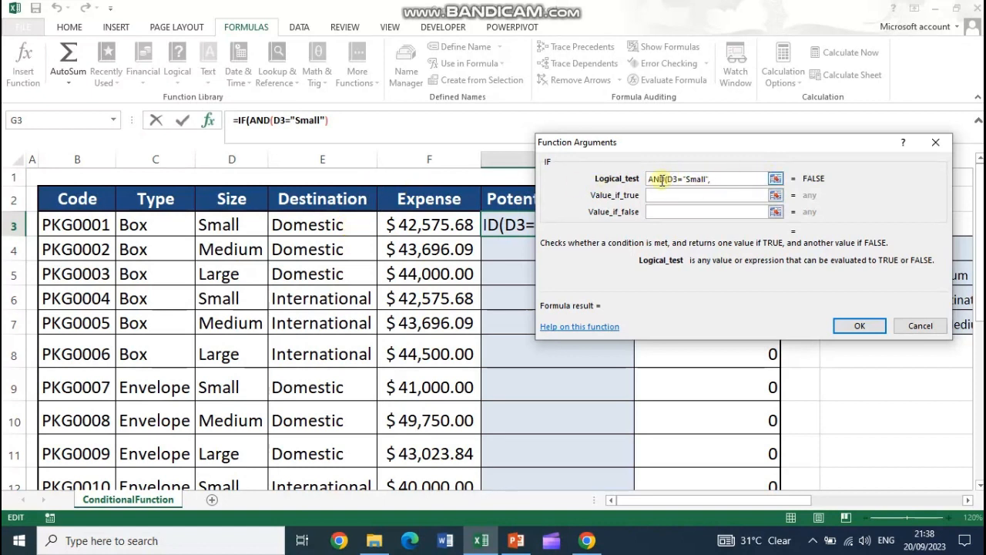
Step: Add E3="Domestic" as the second AND condition in the logical test and close the AND function
drag(319, 209, 322, 231)
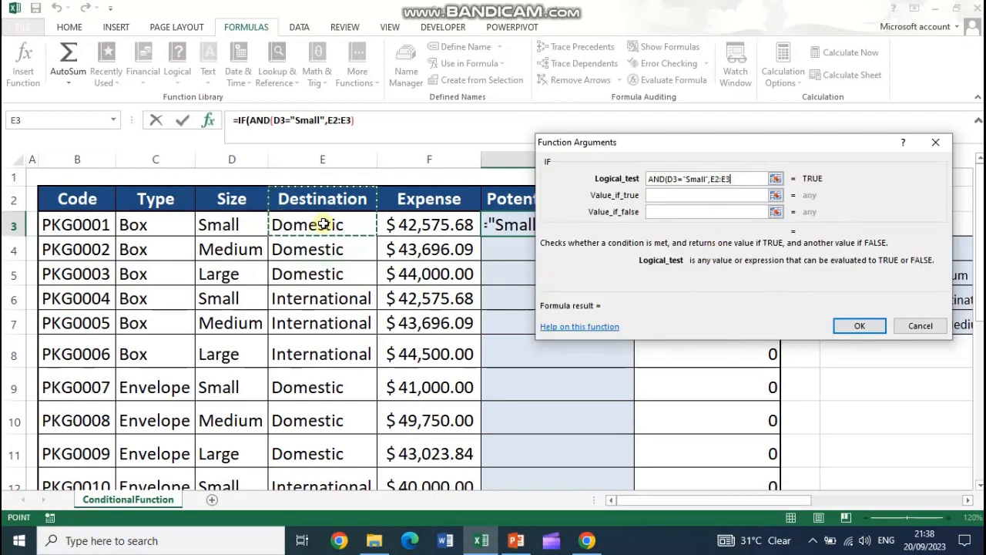
click(322, 224)
text(=)
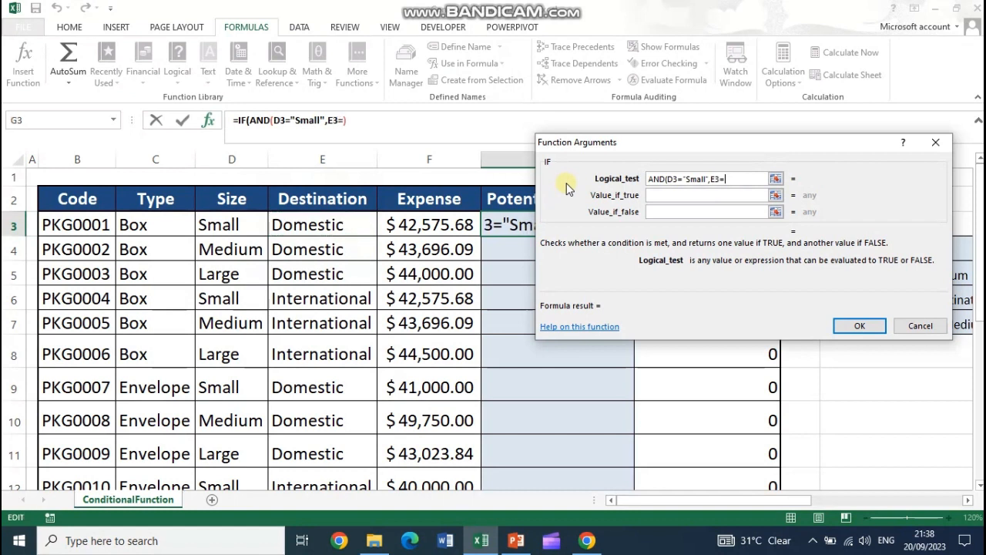
text(")
text(Do)
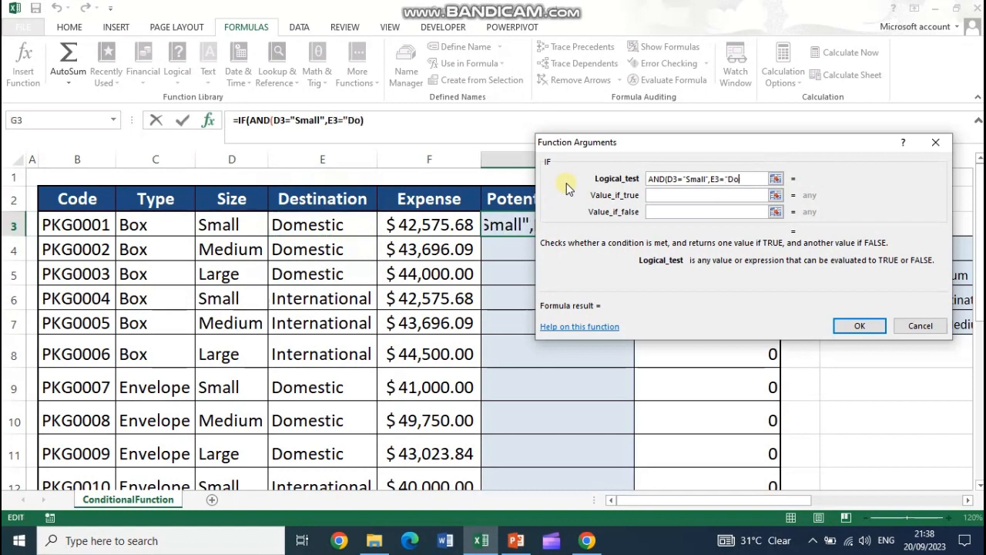
text(mestic)
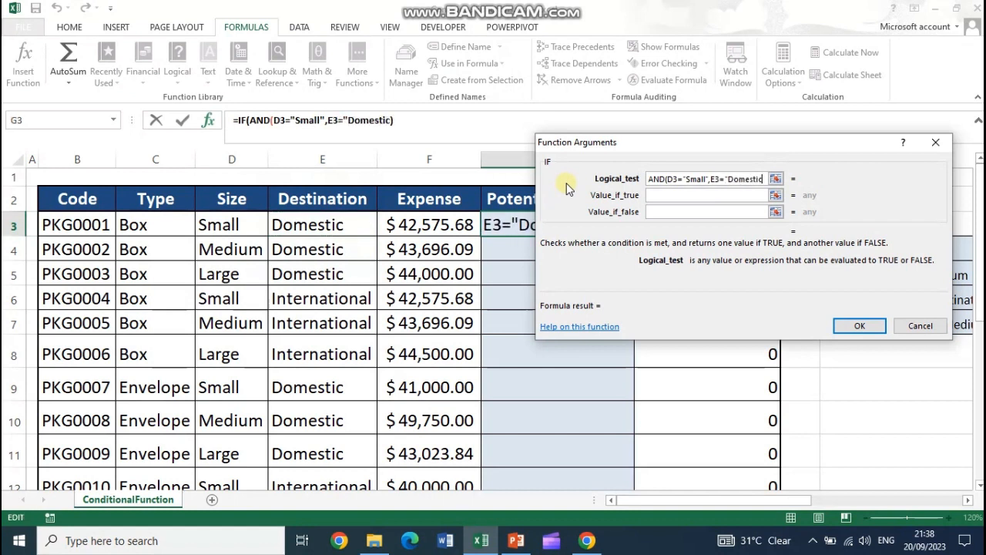
text(")
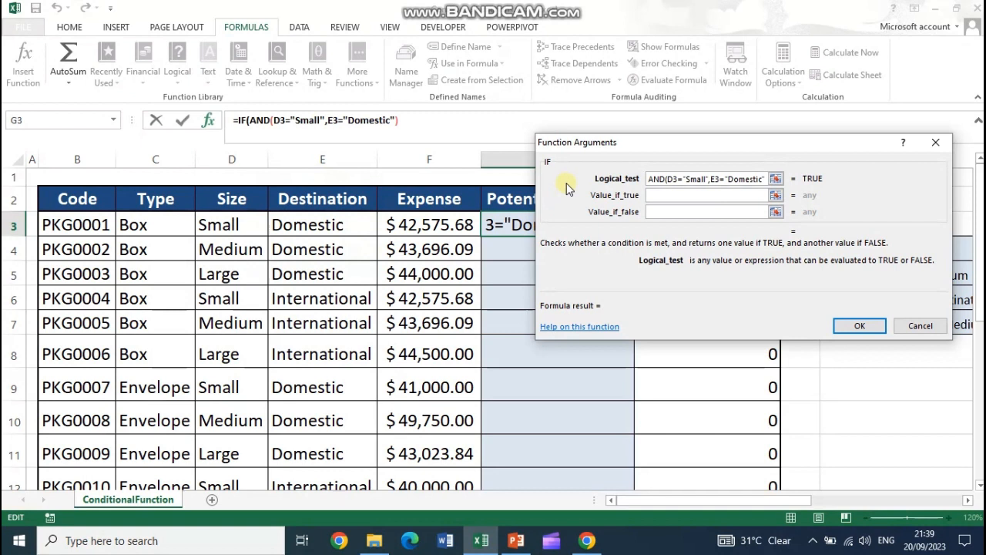
text()))
Step: Set the IF function's value if true to Yes and value if false to No, and enter the formula in G3
click(650, 195)
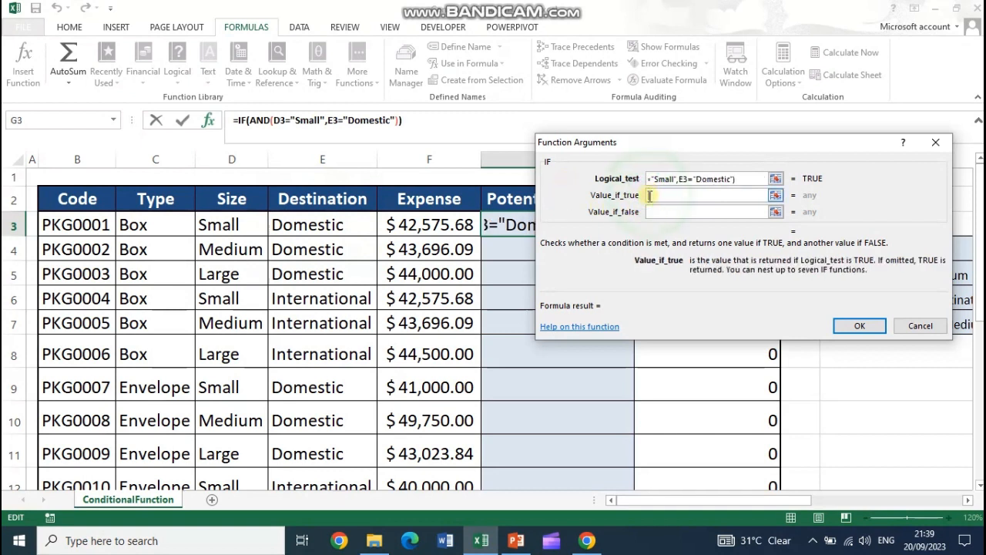
text(Yes)
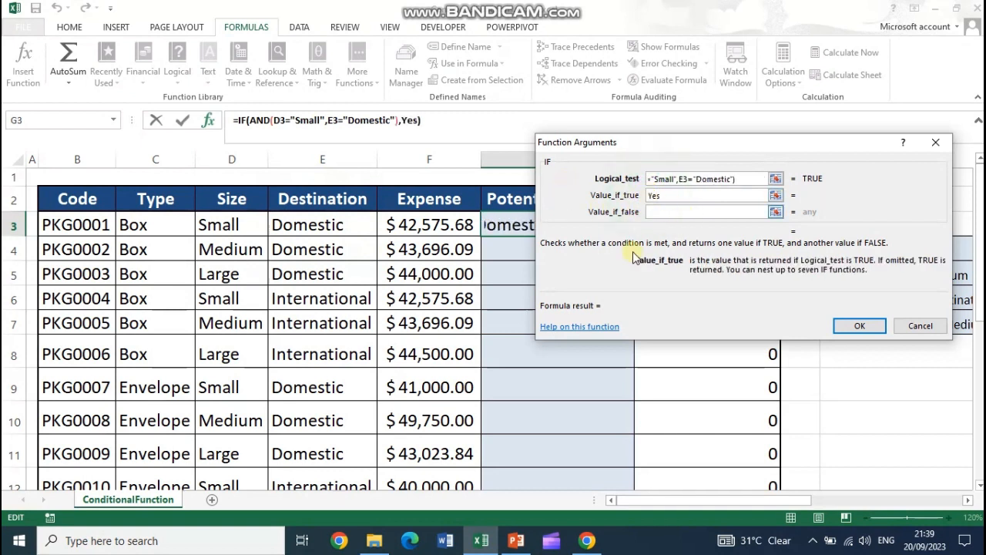
click(657, 211)
text(No)
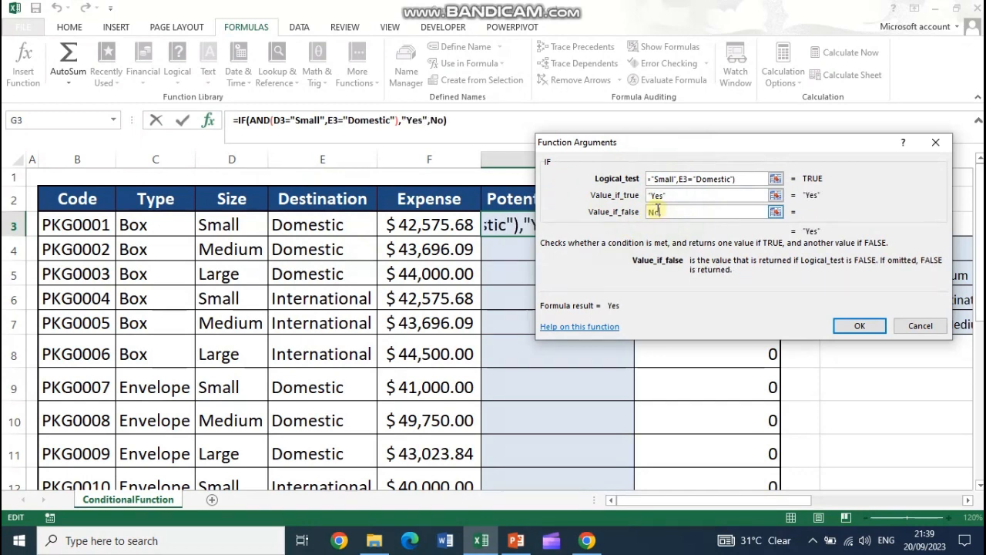
click(861, 325)
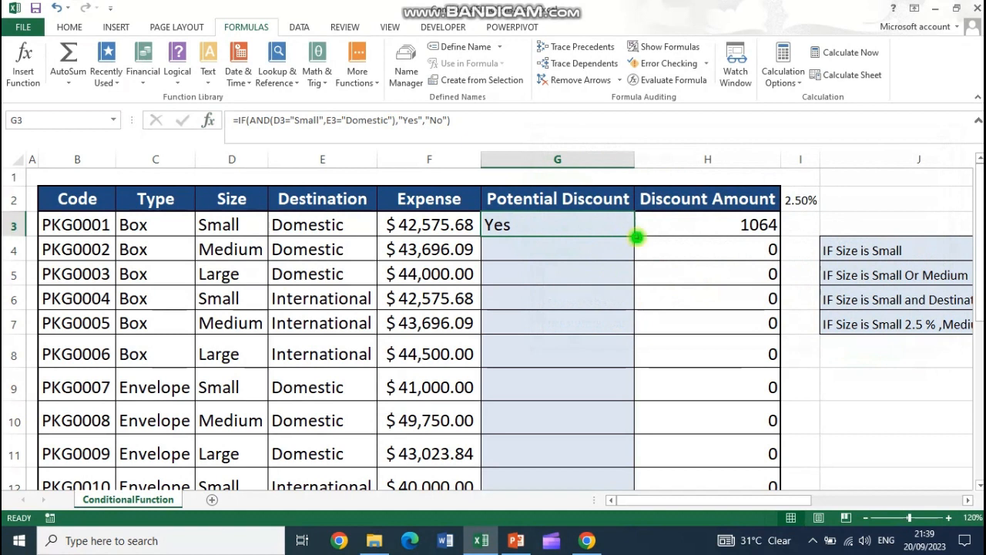
Step: Fill the G3 formula down the Potential Discount column to G14
double_click(636, 238)
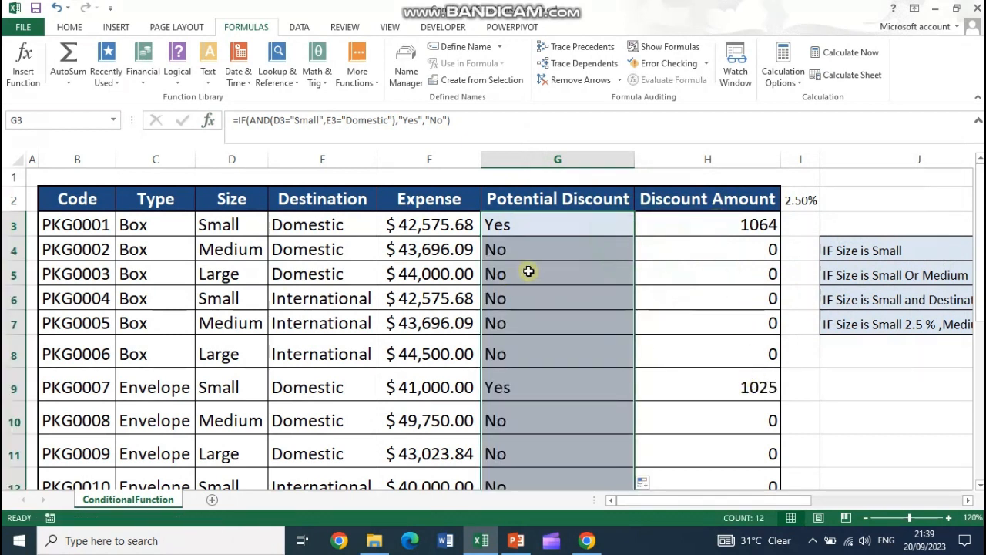
key(Return)
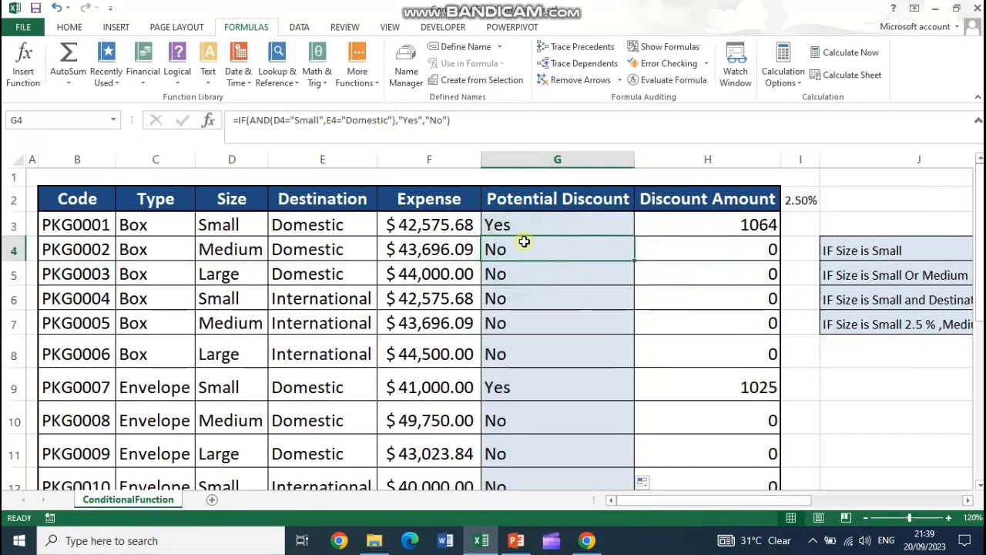
key(shift+Return)
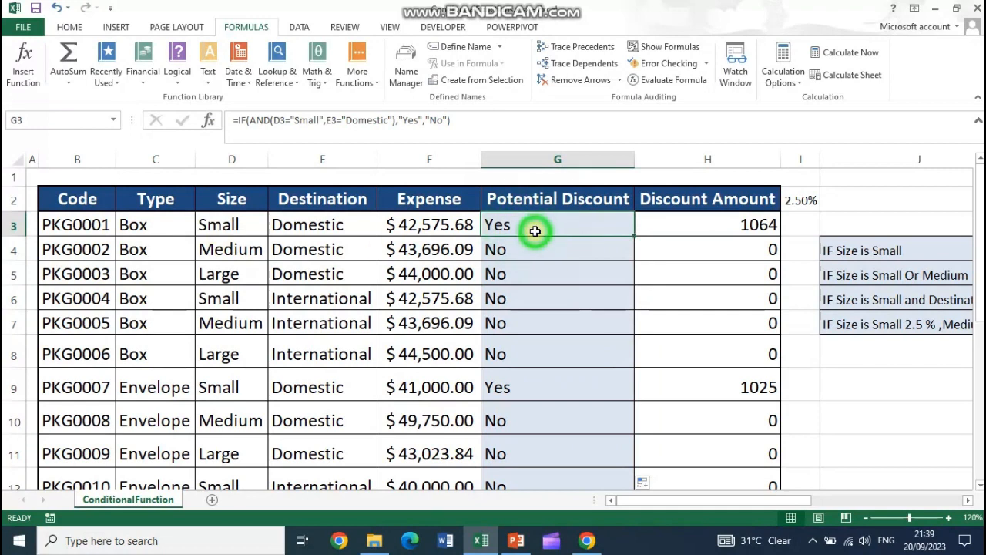
Step: Compare the Size and Destination values of PKG0001 and PKG0004 with their Potential Discount results
click(223, 231)
click(288, 229)
click(441, 218)
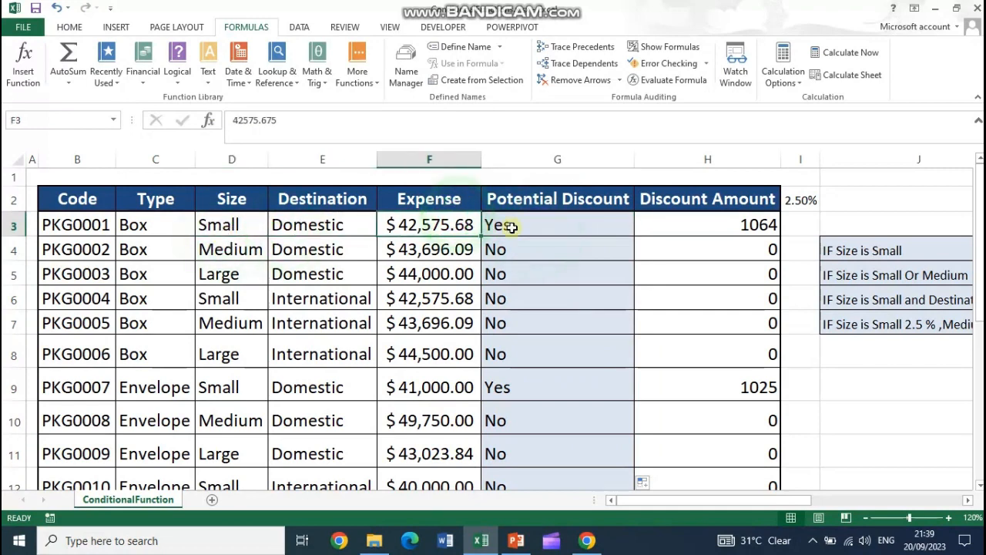
click(511, 227)
click(231, 302)
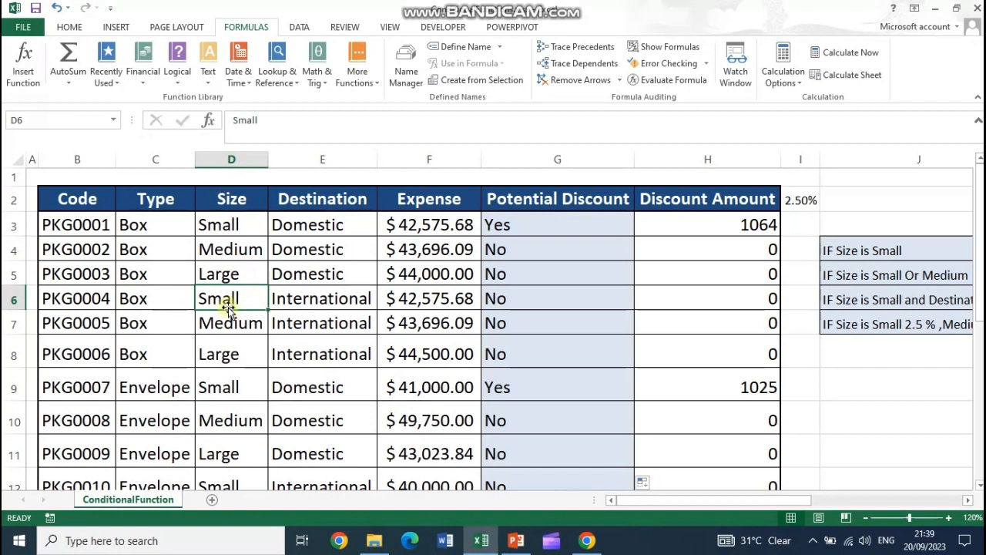
click(330, 290)
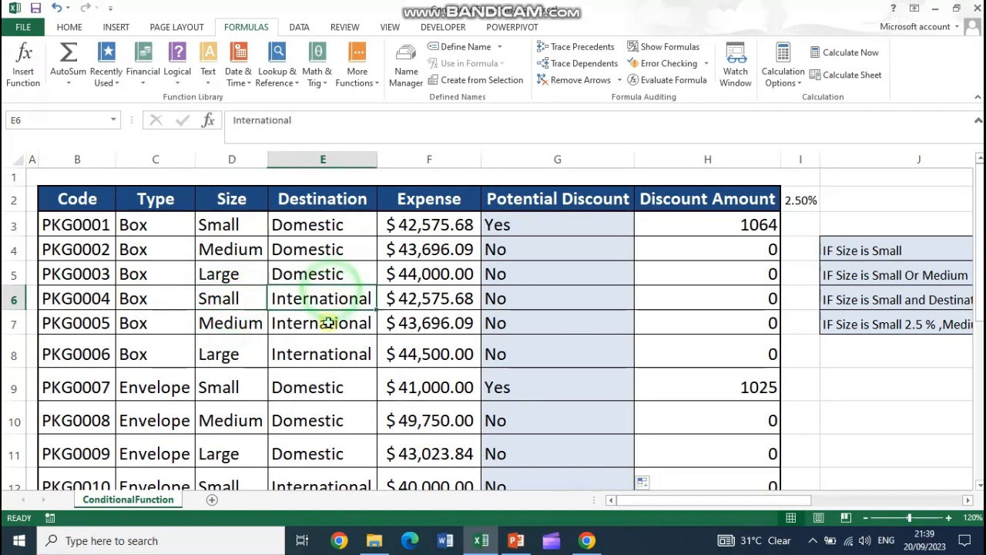
click(509, 300)
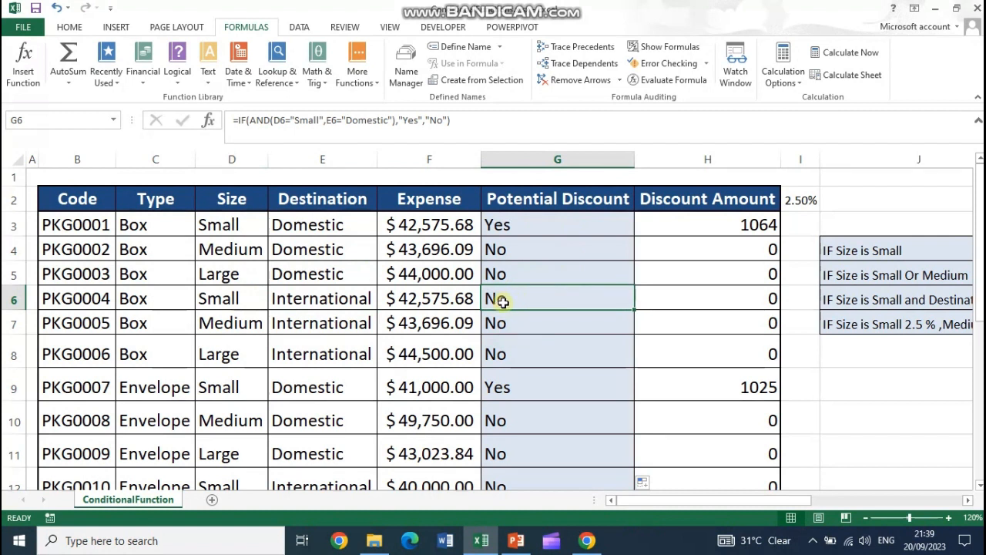
Step: Examine the AND conditions for Size and Destination inside the G3 formula, leaving the formula unedited
double_click(519, 222)
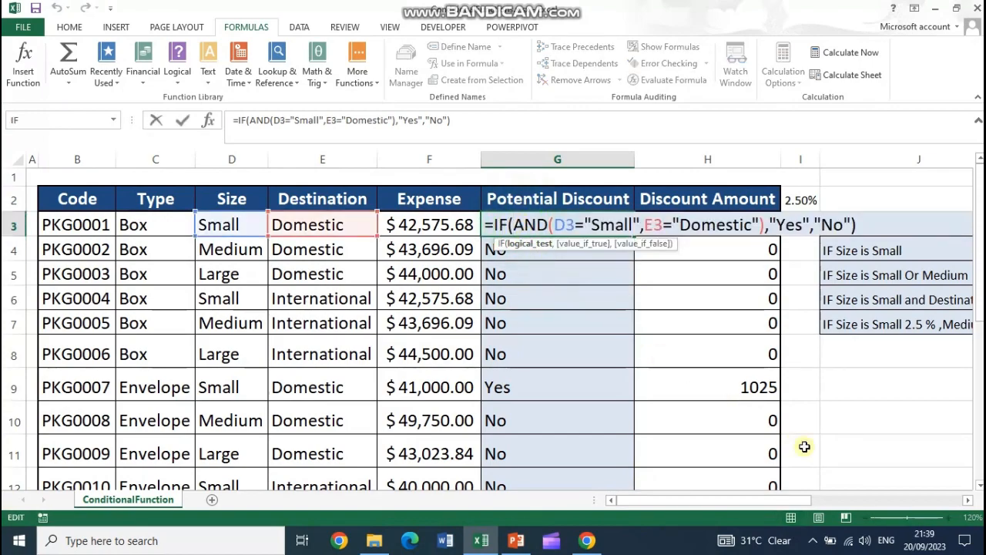
key(Escape)
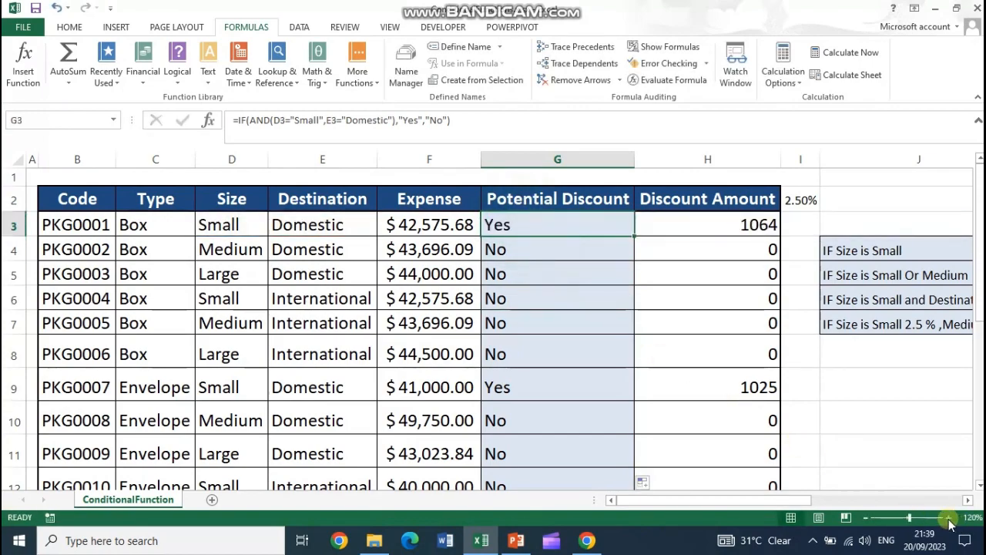
click(953, 517)
click(953, 517)
click(949, 520)
click(950, 520)
click(950, 520)
scroll(487, 307, up, 2)
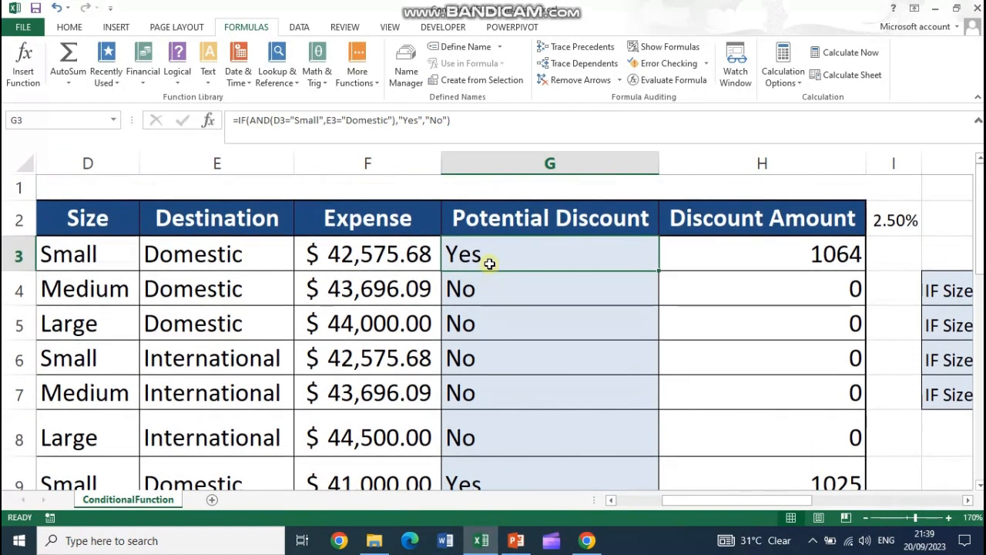
double_click(491, 263)
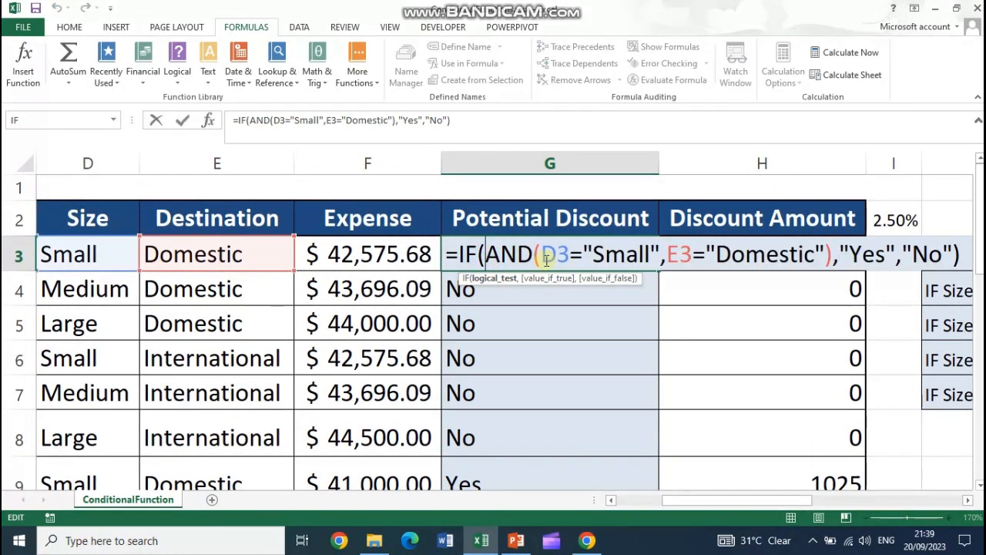
drag(535, 254, 831, 256)
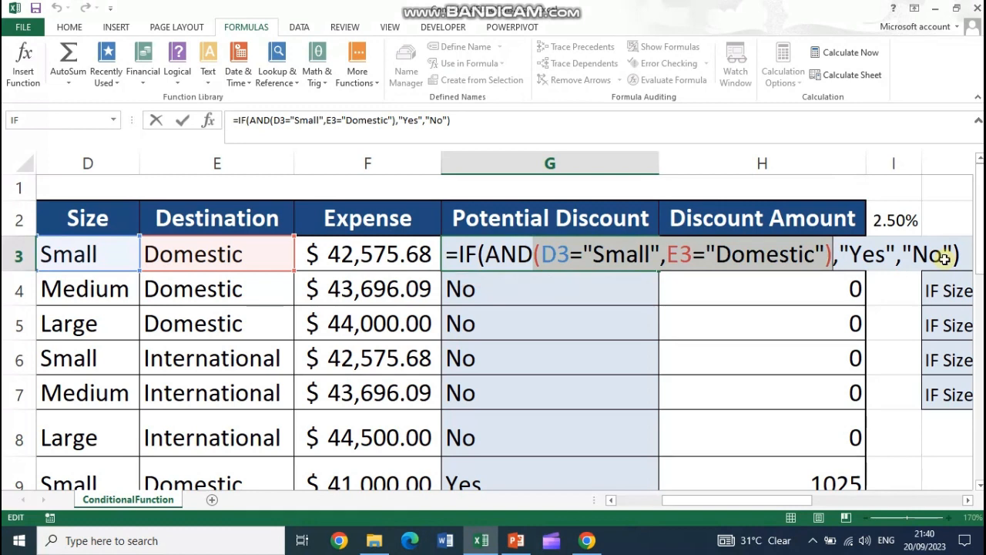
key(Escape)
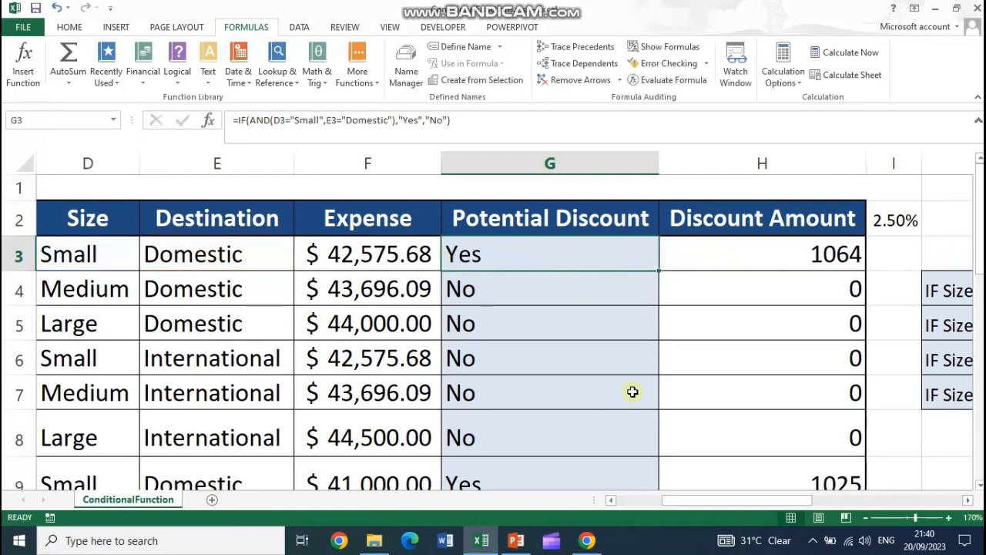
Step: Examine the AND conditions and the Yes and No arguments in the G6 formula, leaving the formula unedited
double_click(512, 367)
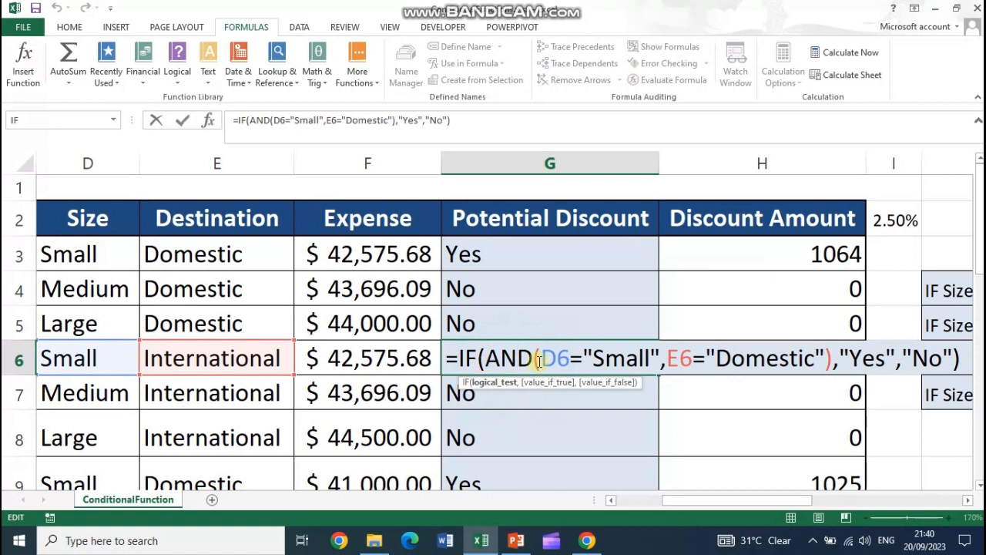
drag(540, 360, 649, 359)
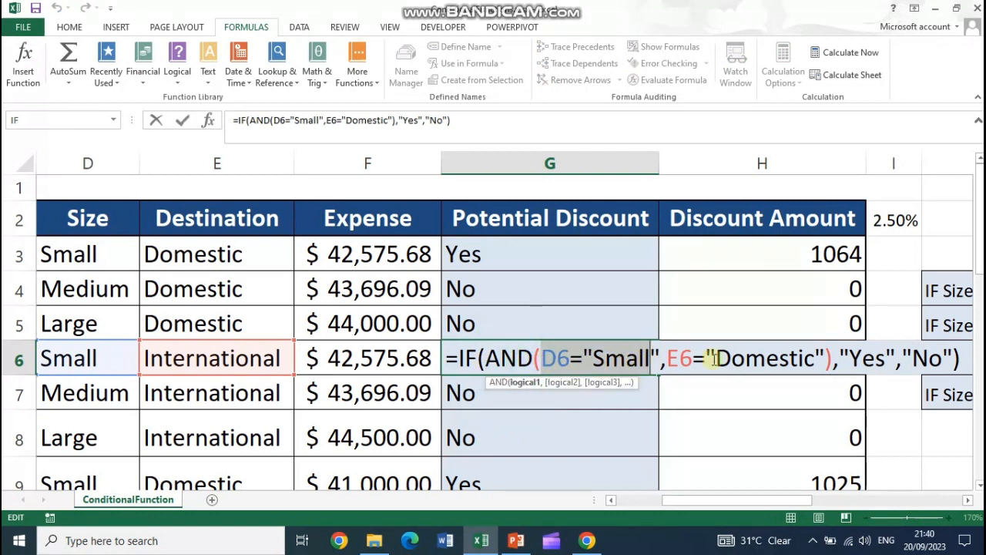
drag(715, 360, 819, 359)
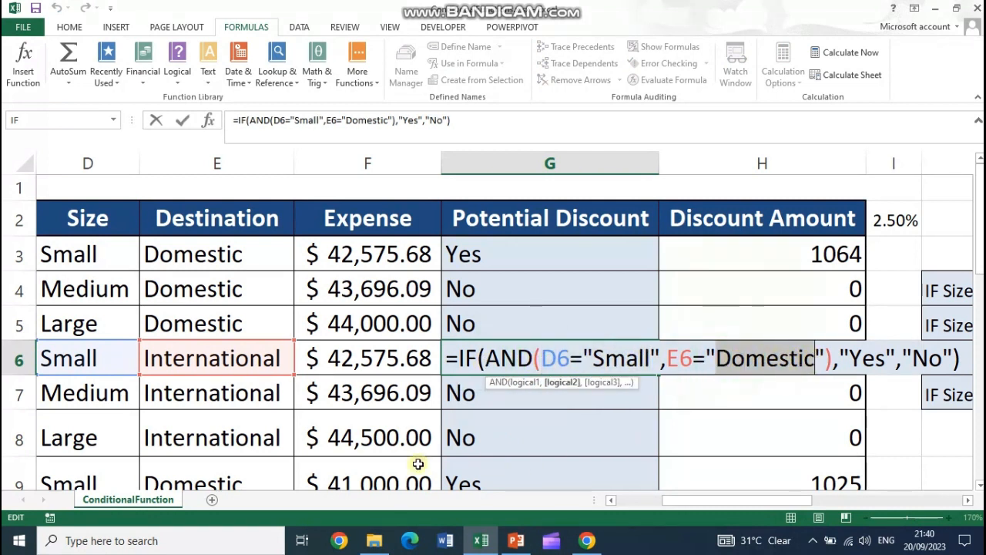
drag(541, 359, 649, 359)
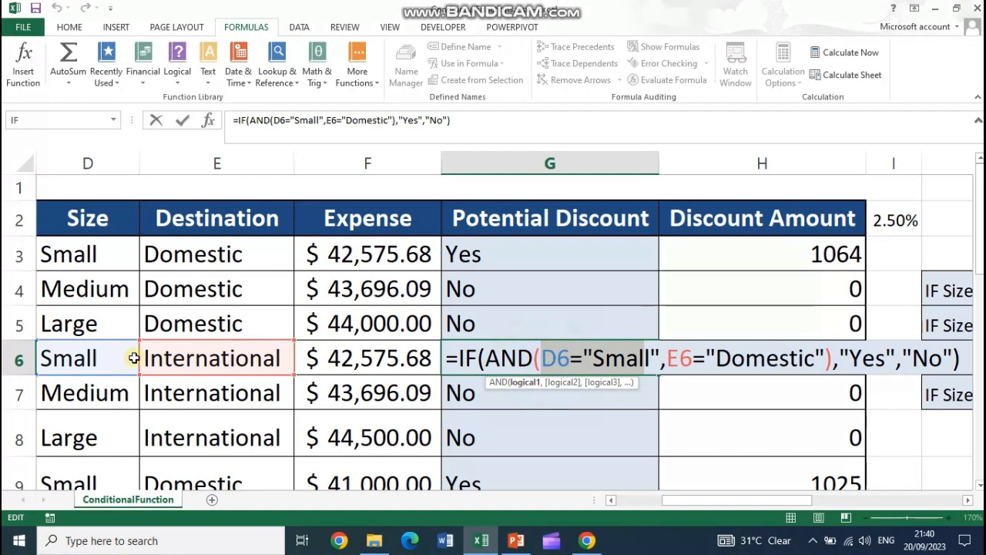
drag(722, 359, 815, 359)
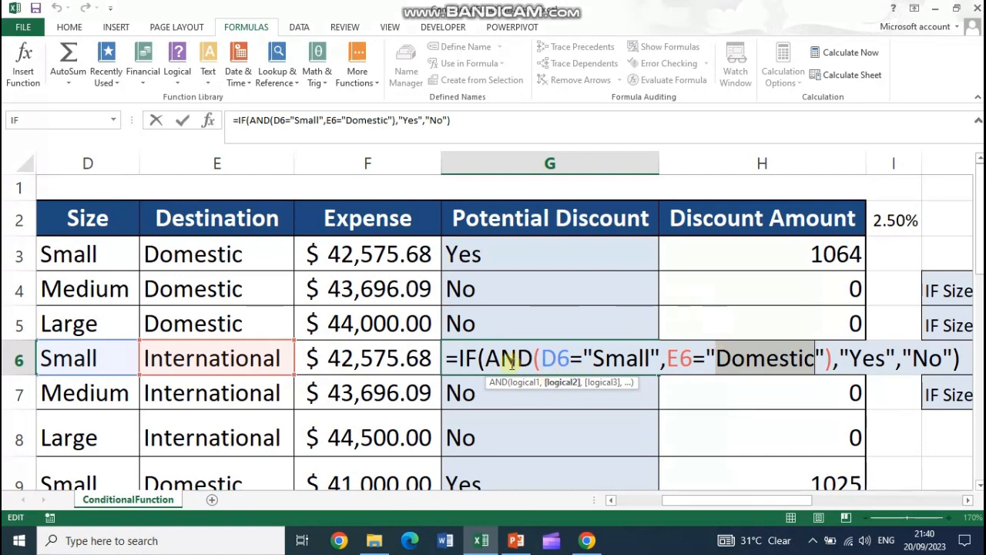
drag(503, 358, 824, 358)
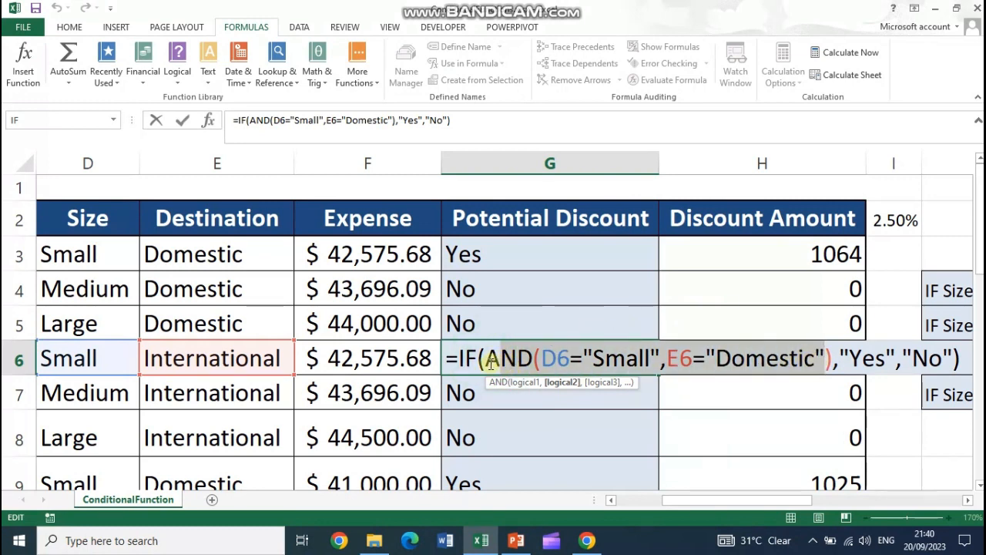
drag(490, 362, 828, 362)
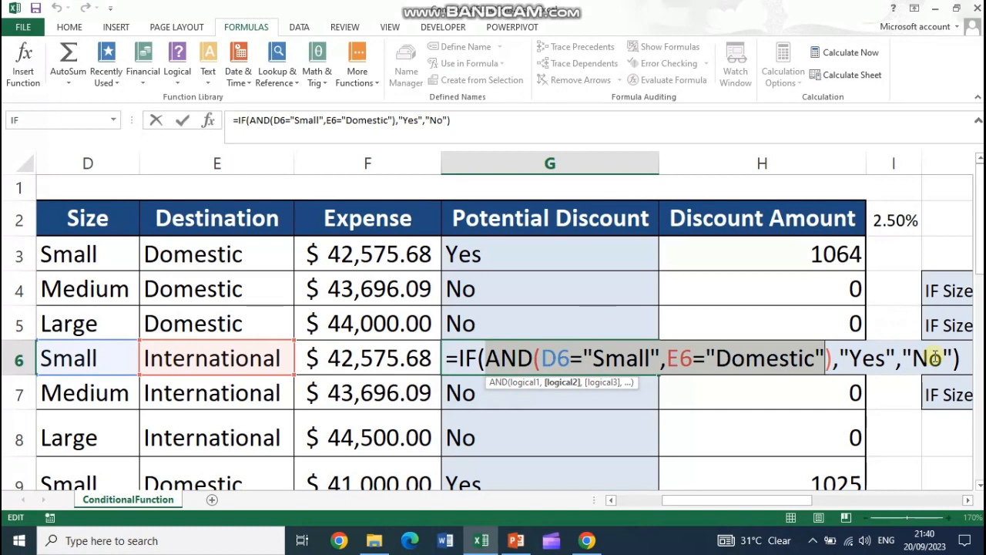
drag(894, 354, 839, 359)
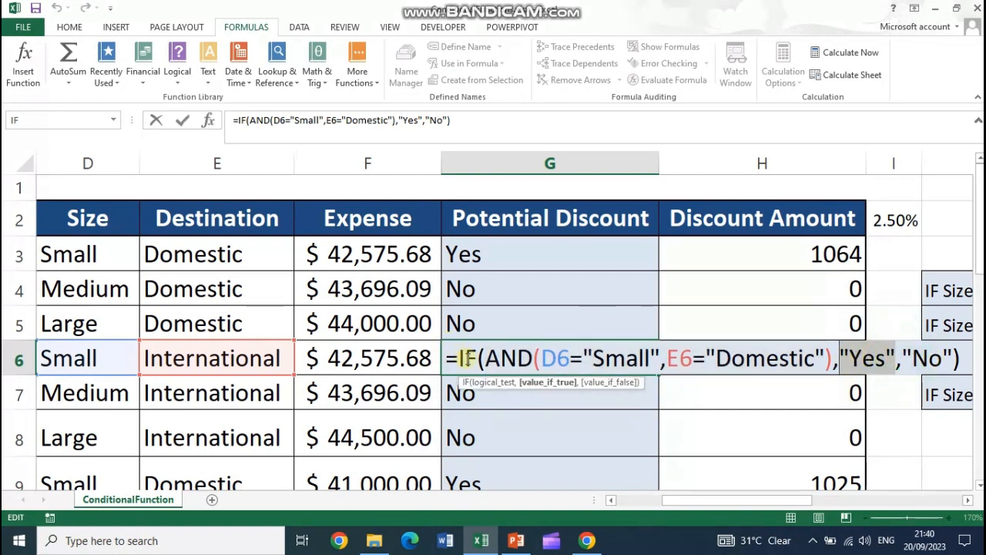
drag(487, 359, 830, 361)
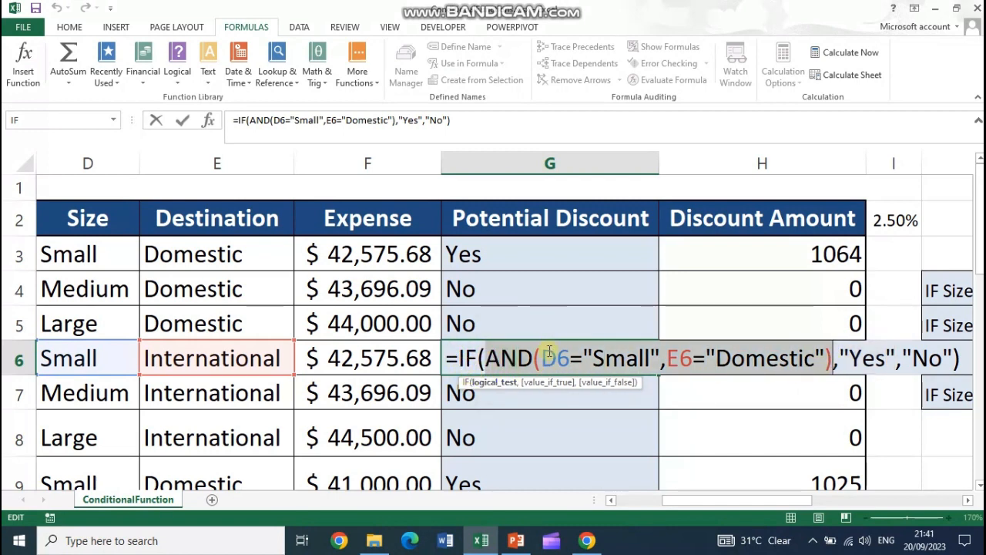
key(Escape)
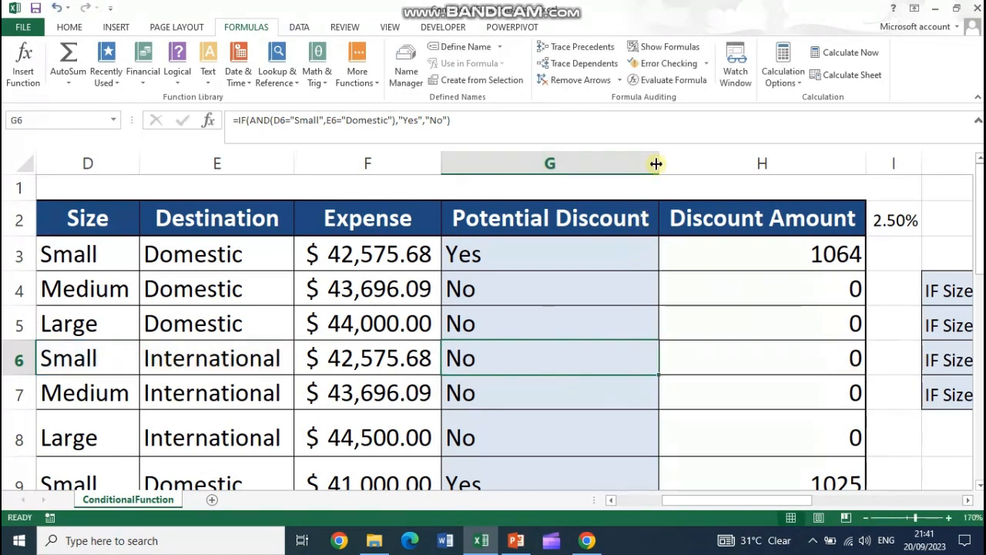
Step: Narrow the Potential Discount column slightly
drag(658, 163, 635, 166)
click(542, 223)
click(729, 251)
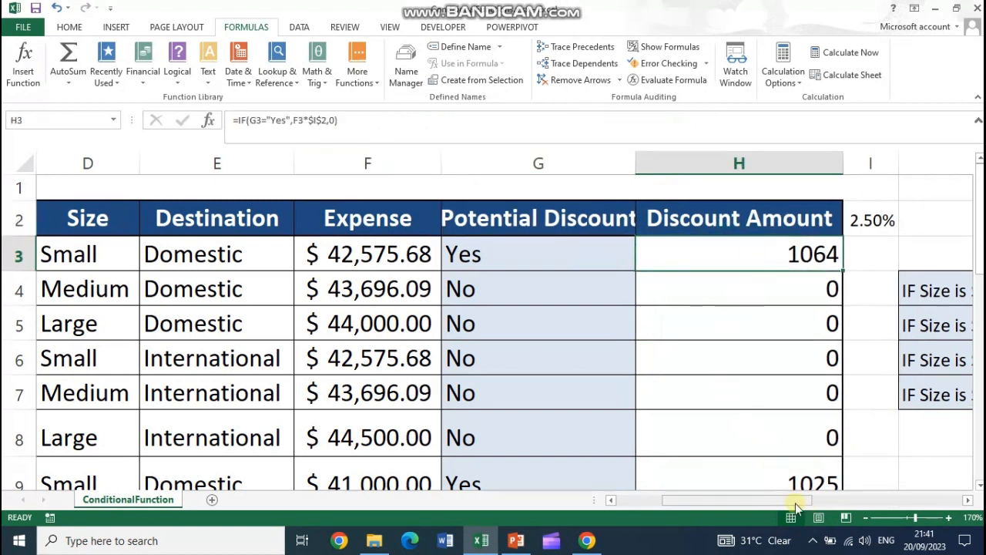
Step: Replace AND with OR in the G3 formula, keeping the Size and Destination conditions, and enter it
click(537, 267)
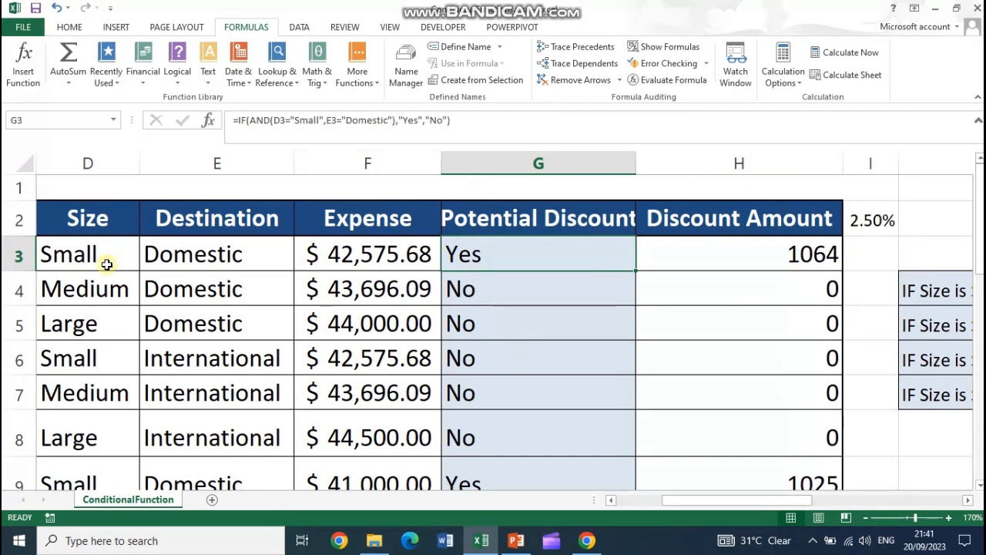
double_click(494, 256)
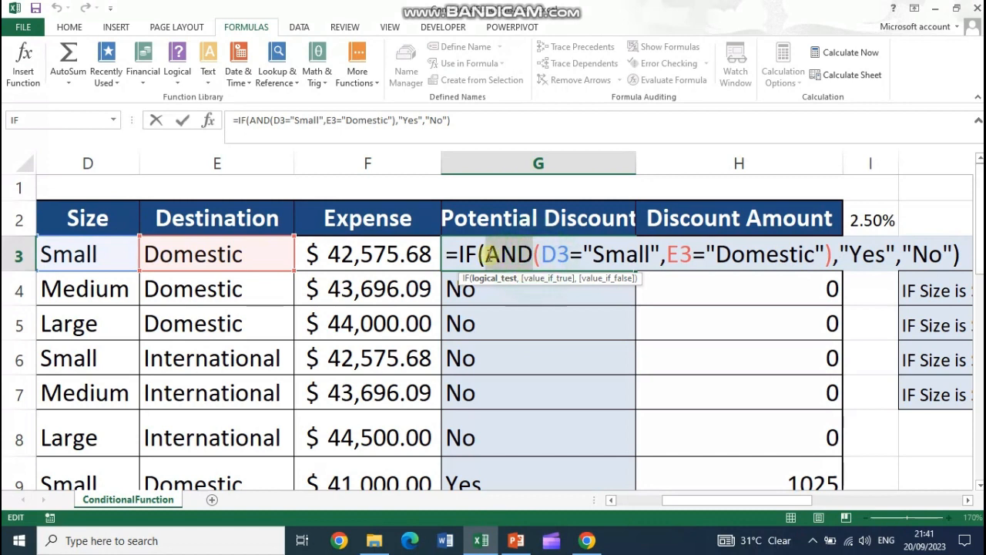
text(OR)
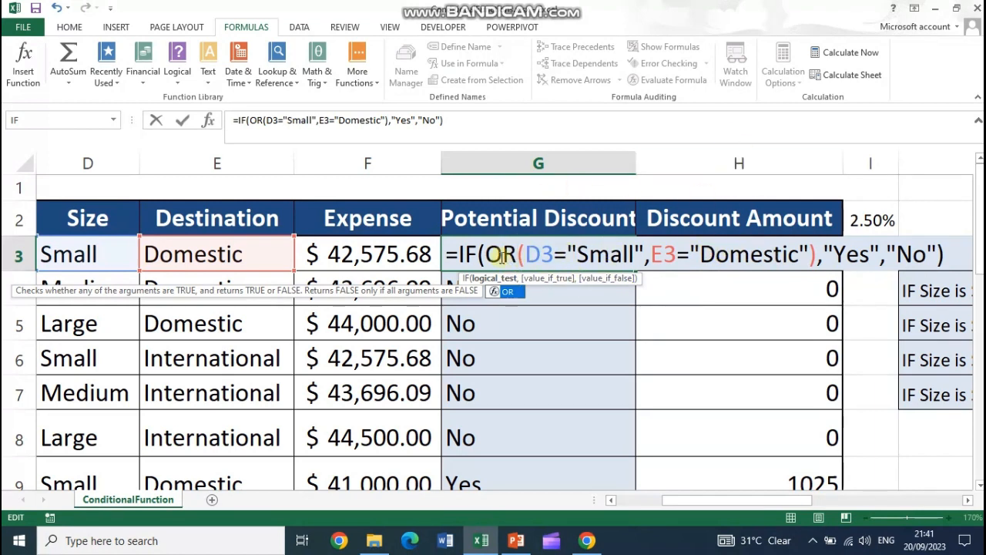
drag(492, 256, 843, 257)
key(Return)
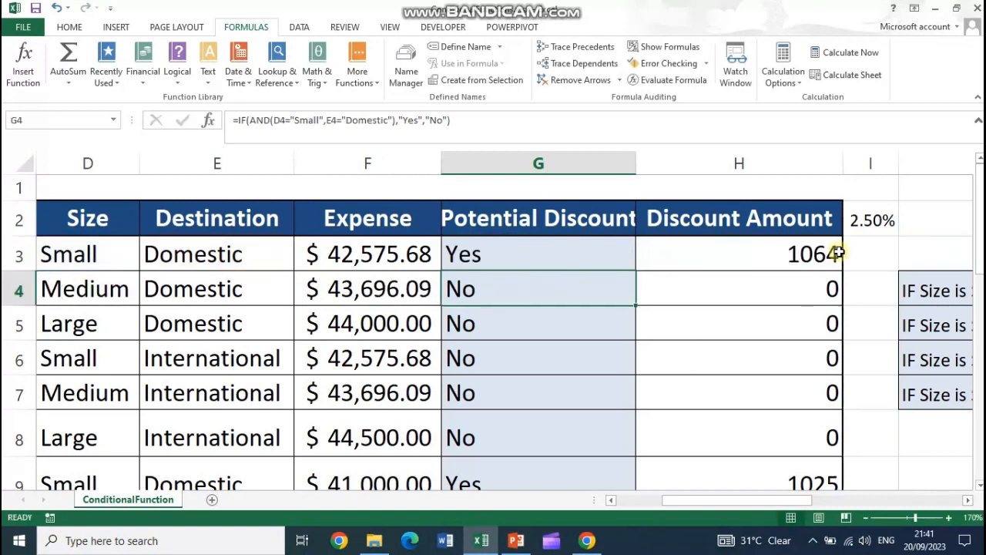
Step: Fill the G3 OR formula down the Potential Discount column and check rows 4 to 6 in both discount columns
click(590, 262)
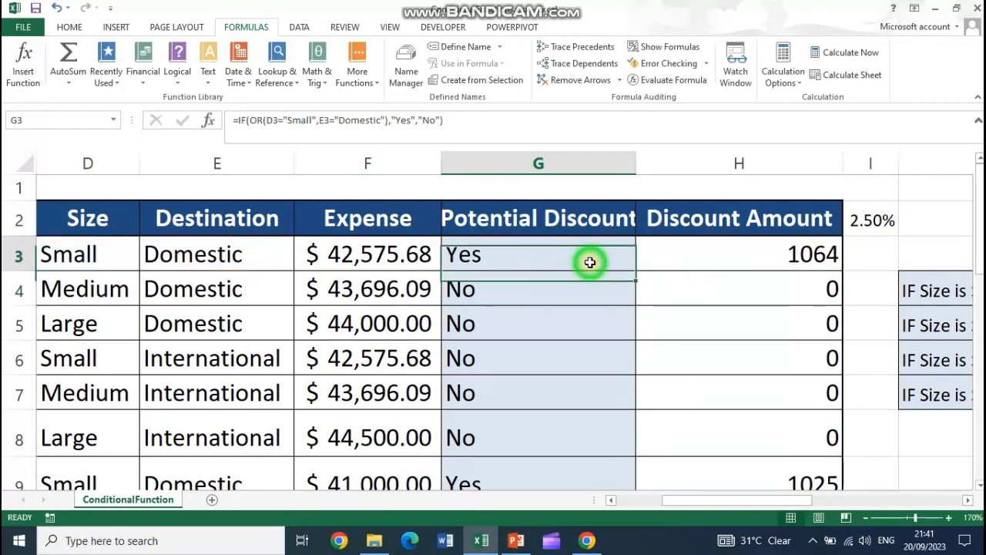
double_click(637, 271)
drag(495, 281, 488, 356)
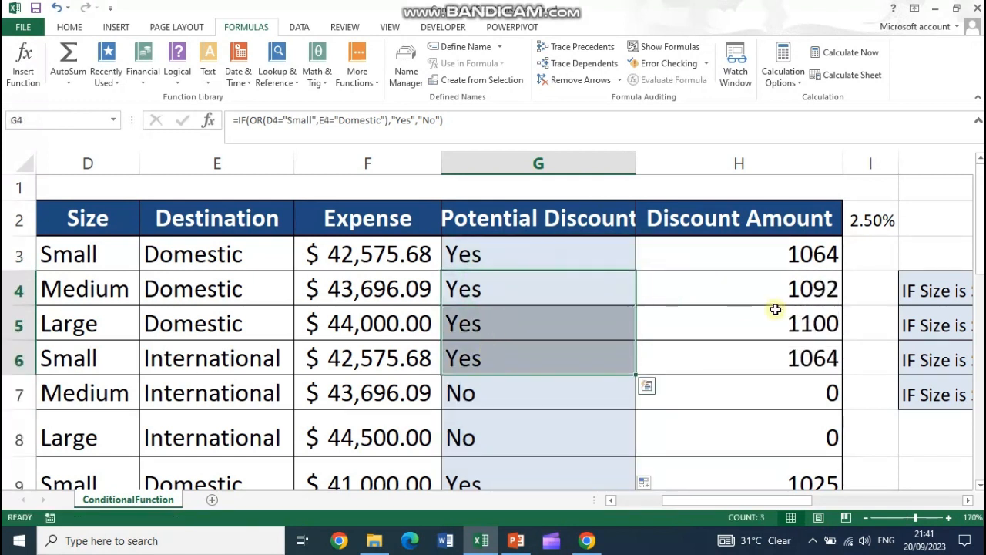
drag(779, 290, 779, 357)
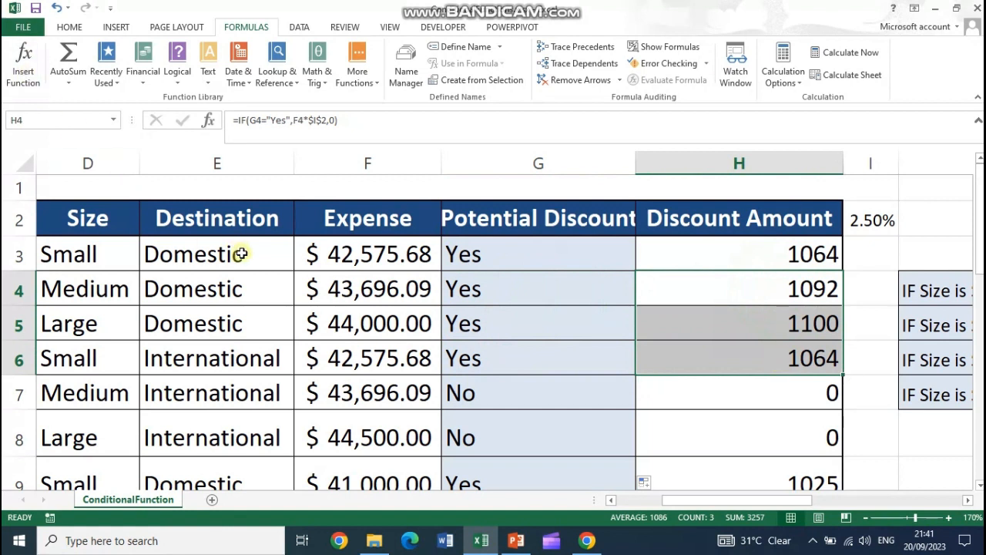
Step: Examine the OR logical test inside the G3 formula without changing it
click(499, 258)
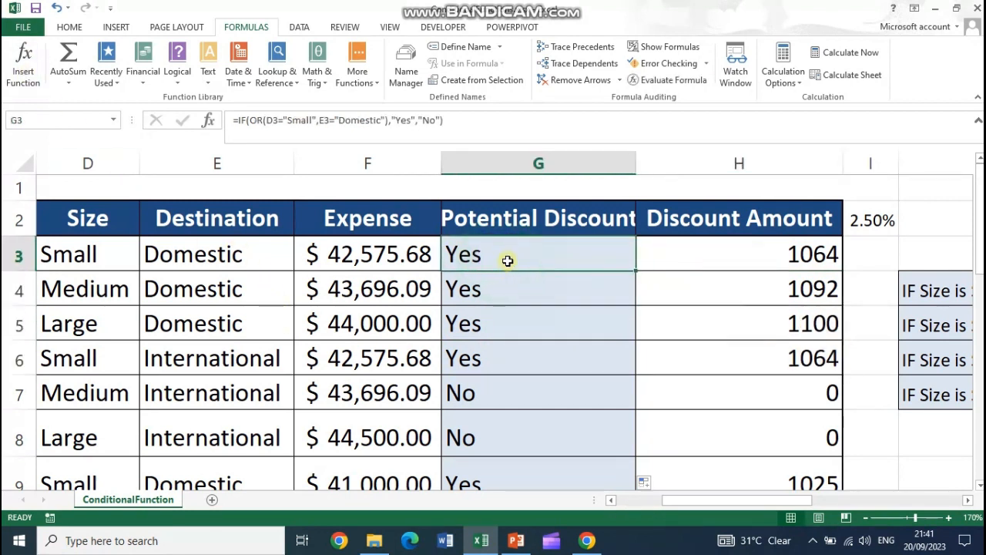
double_click(502, 258)
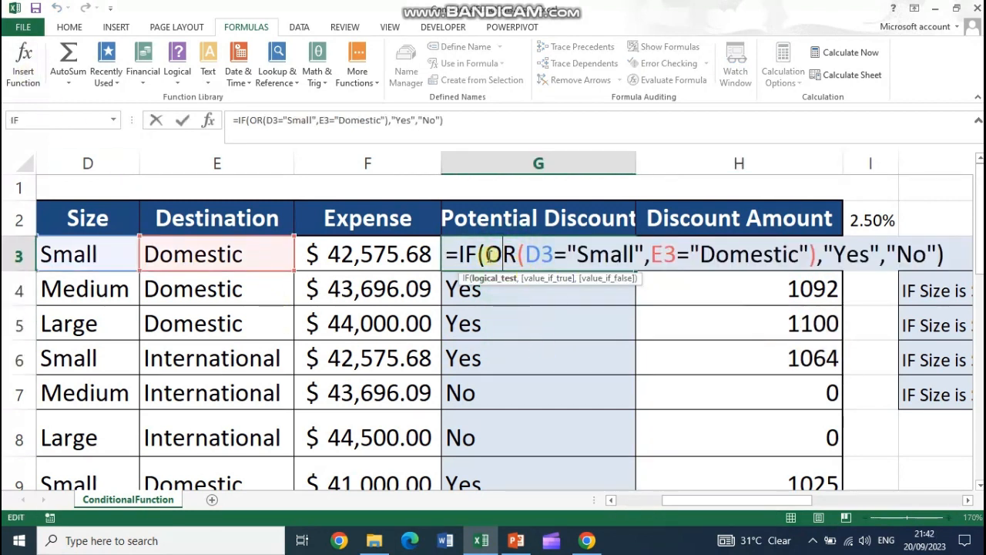
drag(490, 257, 819, 254)
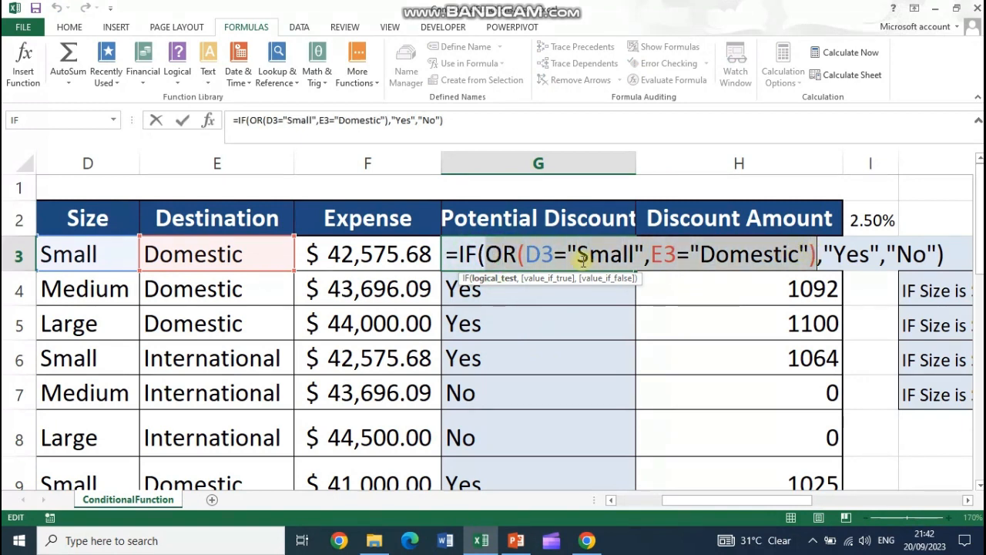
click(530, 256)
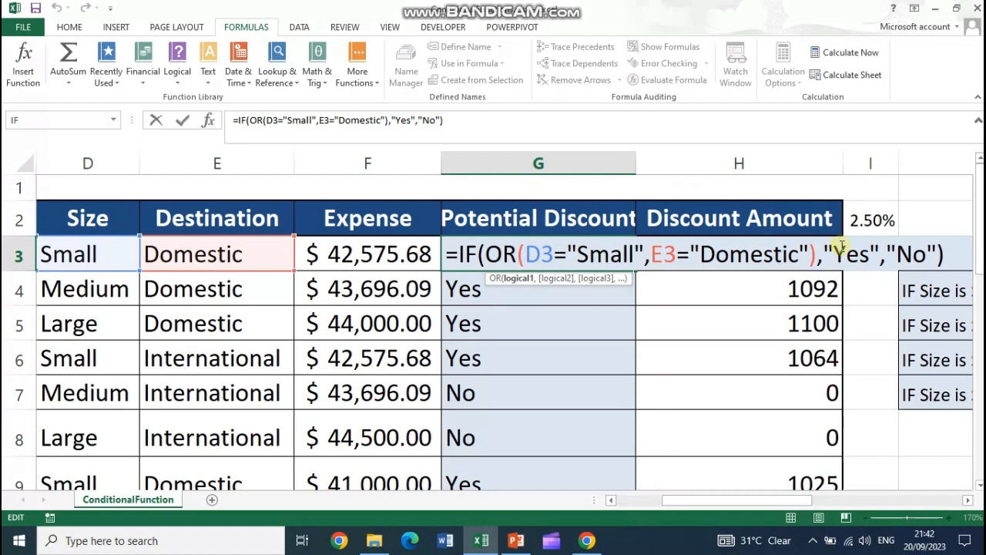
key(ctrl+Return)
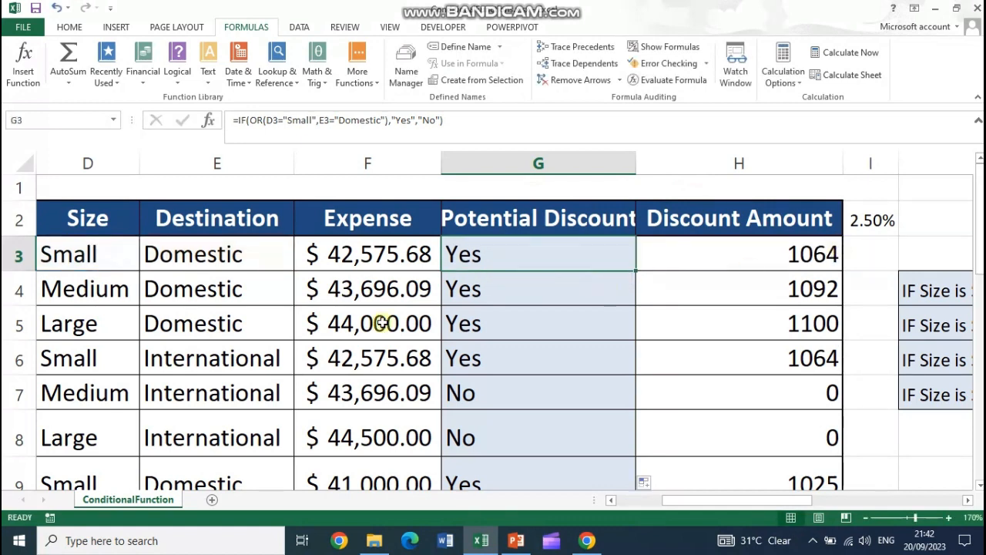
Step: Compare row 4's Size and Destination with the OR conditions in the G4 formula, leaving the formula unedited
click(194, 295)
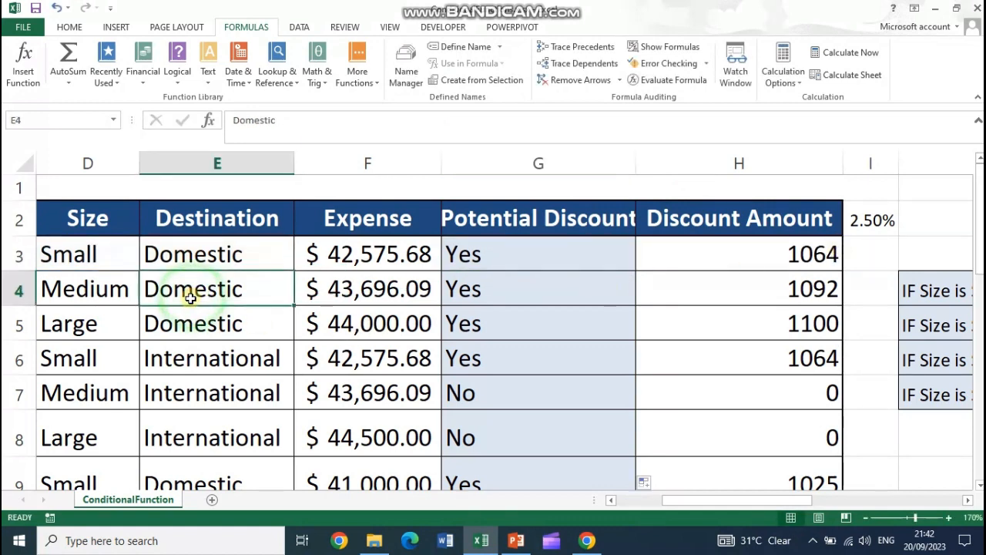
click(479, 283)
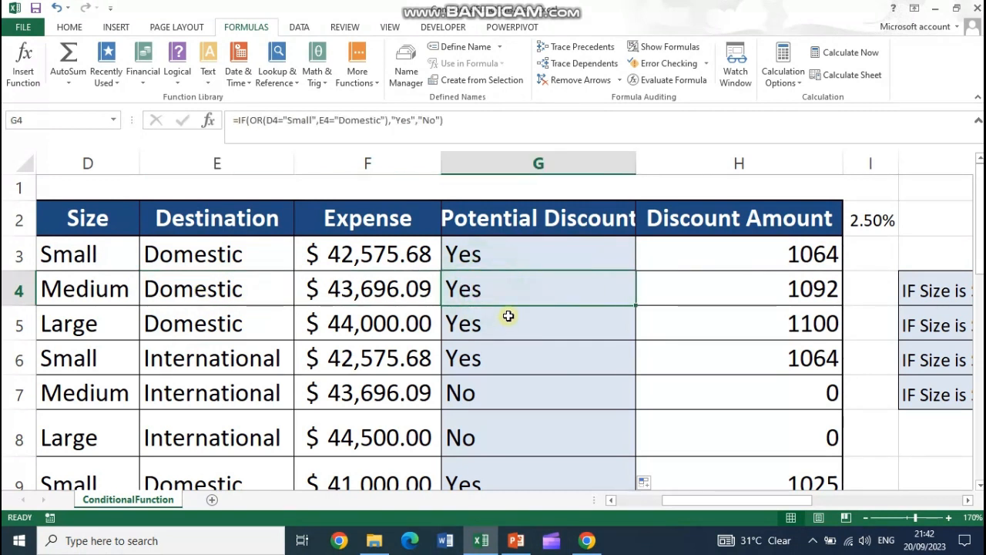
double_click(479, 289)
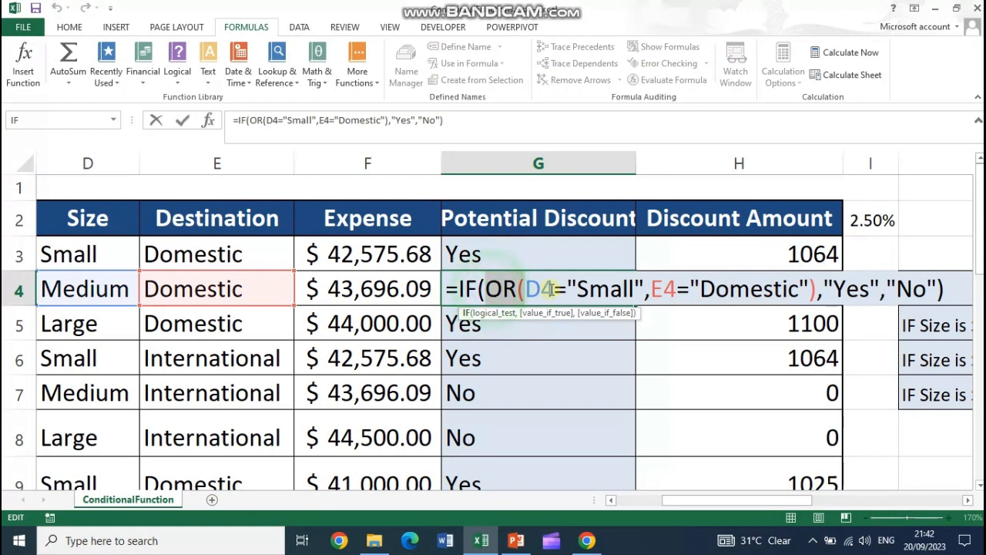
drag(552, 289, 817, 289)
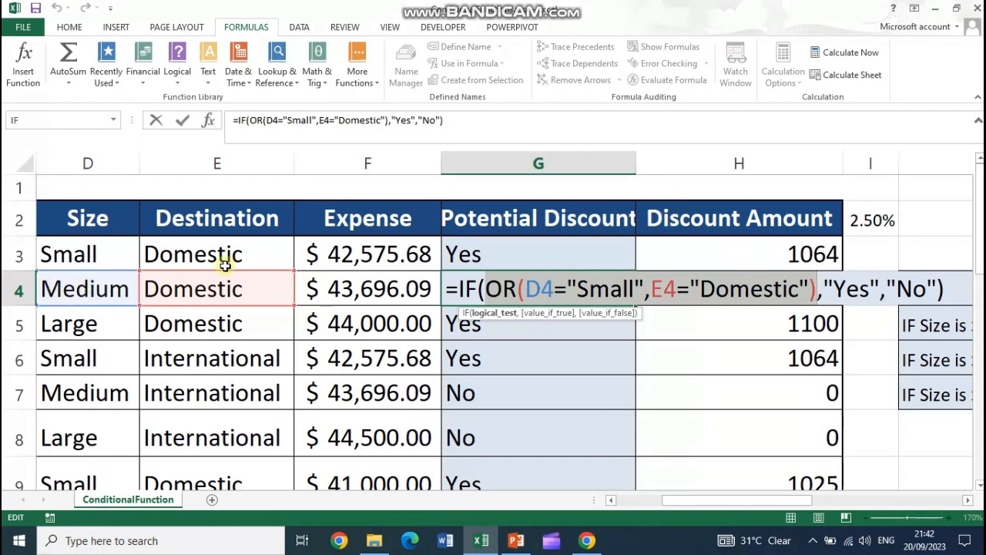
drag(652, 290, 810, 291)
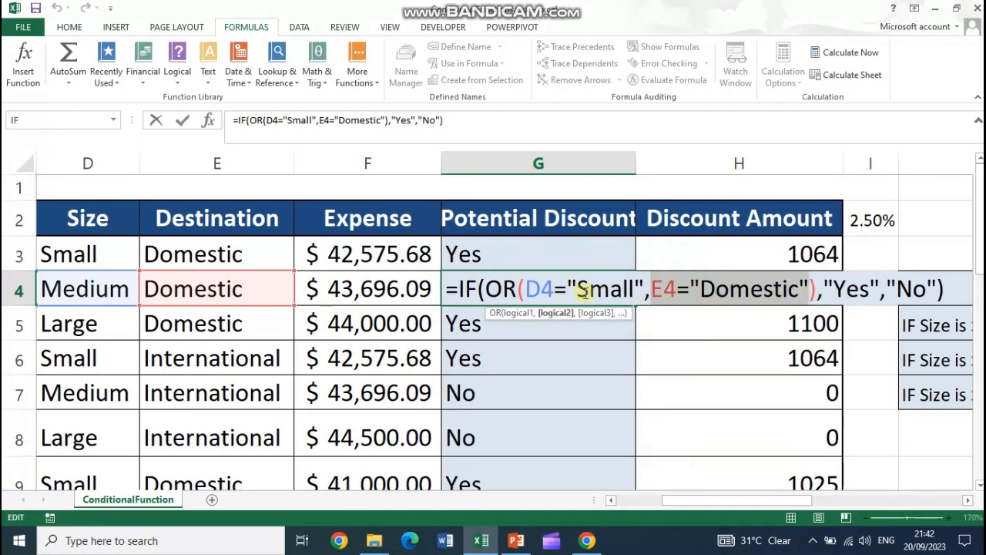
drag(527, 290, 799, 289)
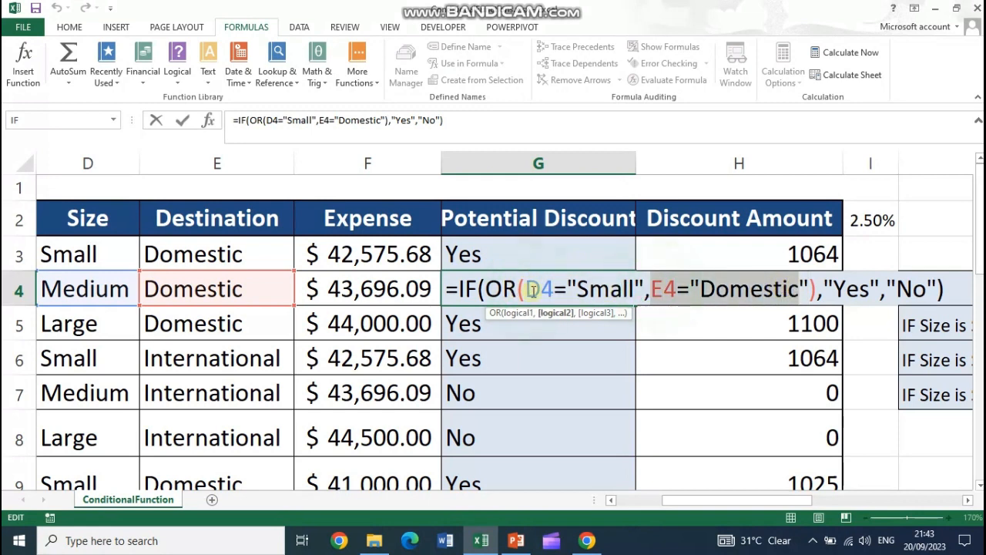
drag(528, 290, 763, 290)
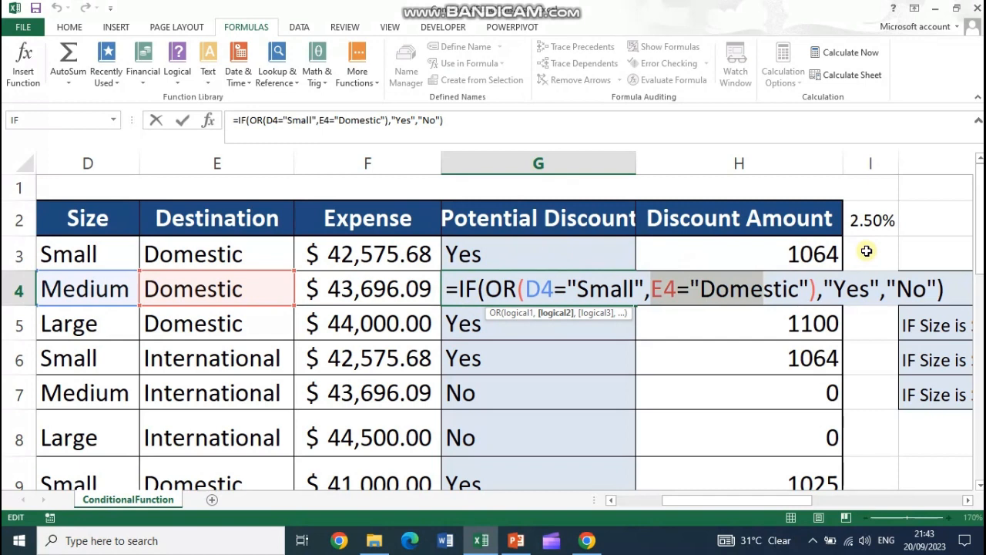
key(Return)
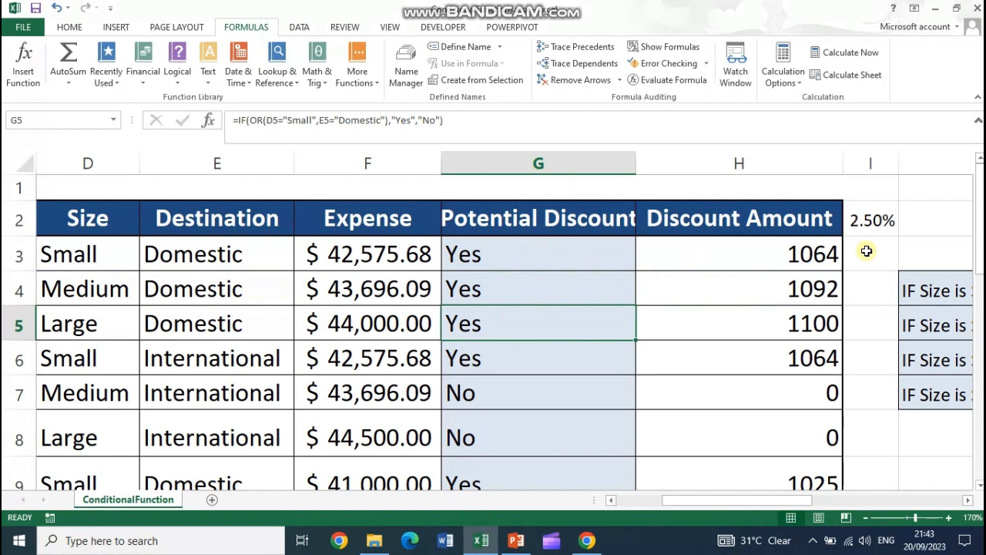
click(108, 255)
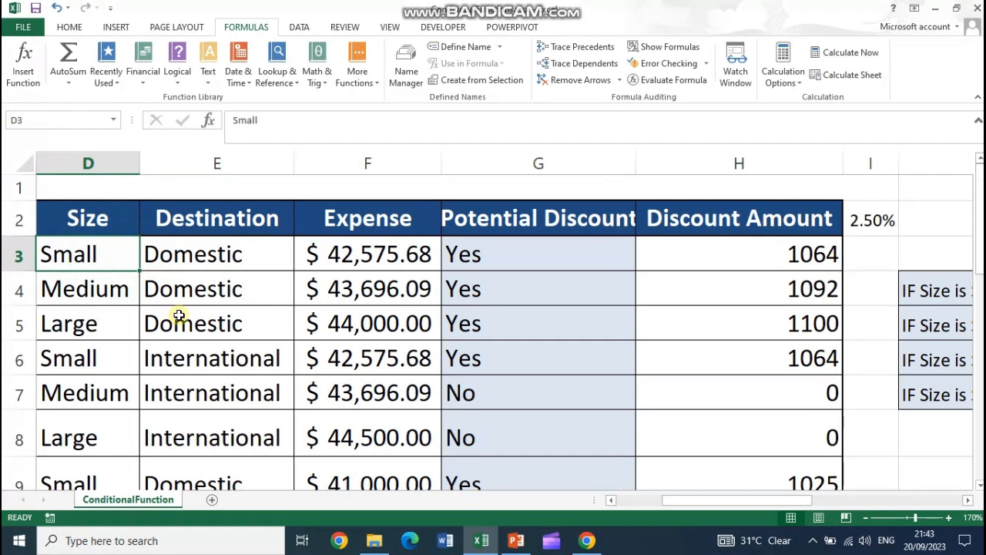
click(117, 259)
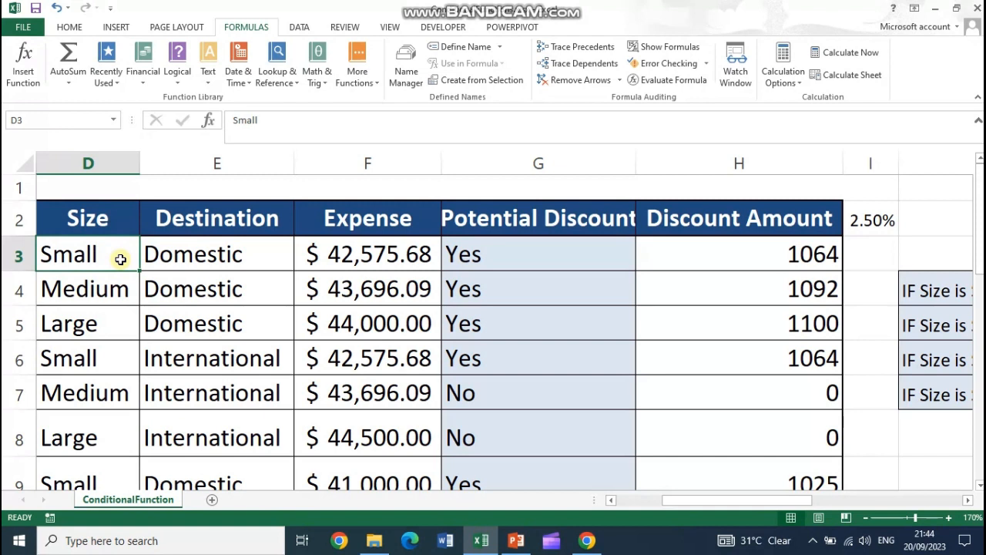
click(89, 253)
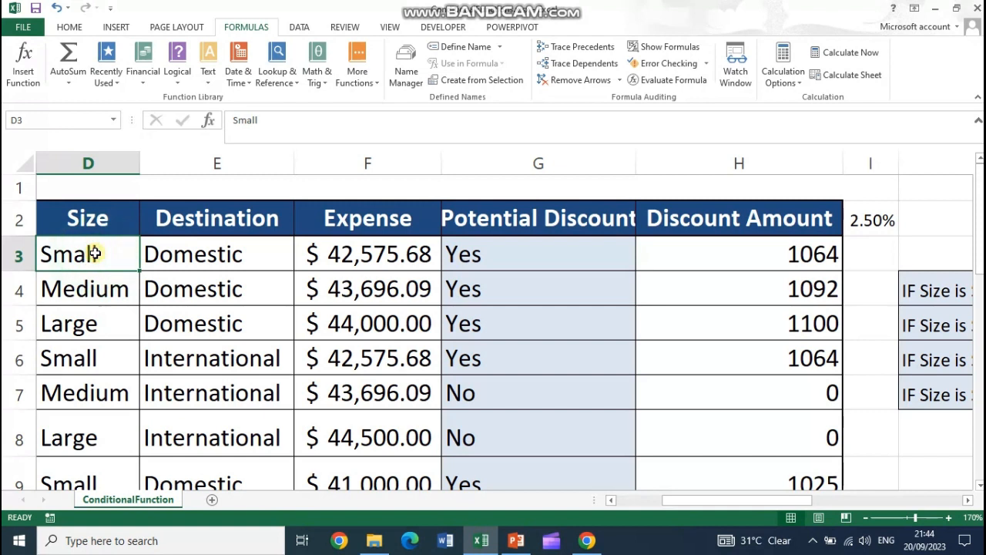
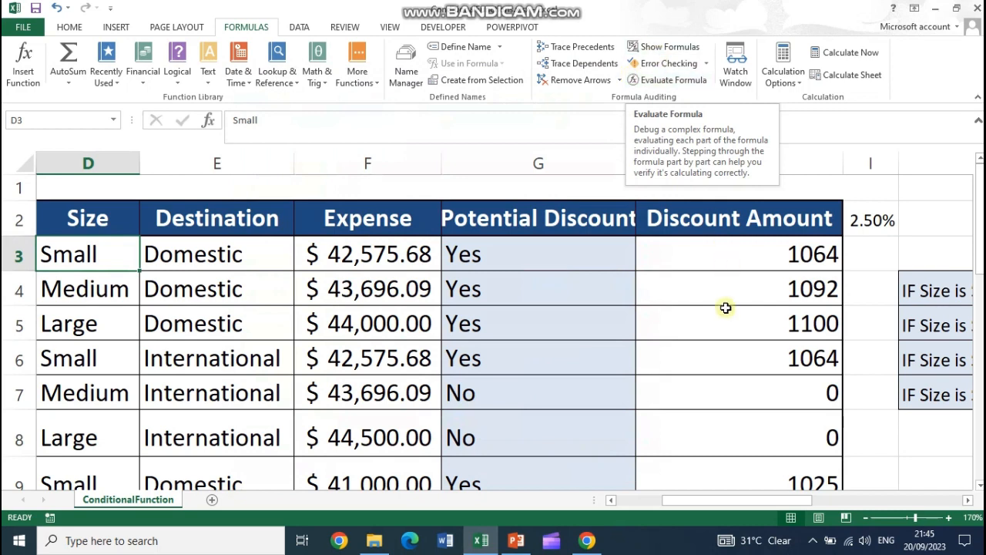
Step: Point the second OR condition in the G3 formula at the Size cell D3 instead of the Destination cell
drag(759, 506, 807, 498)
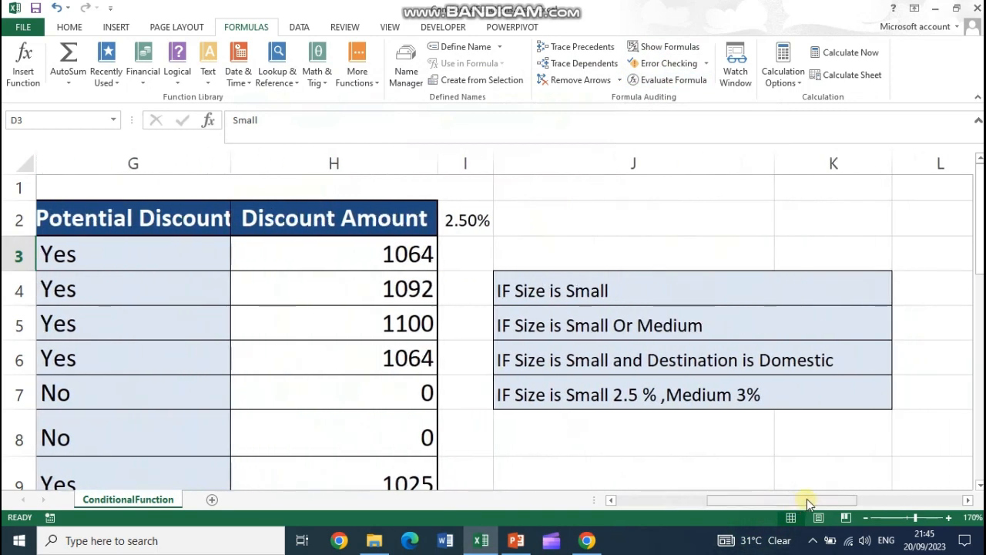
click(639, 402)
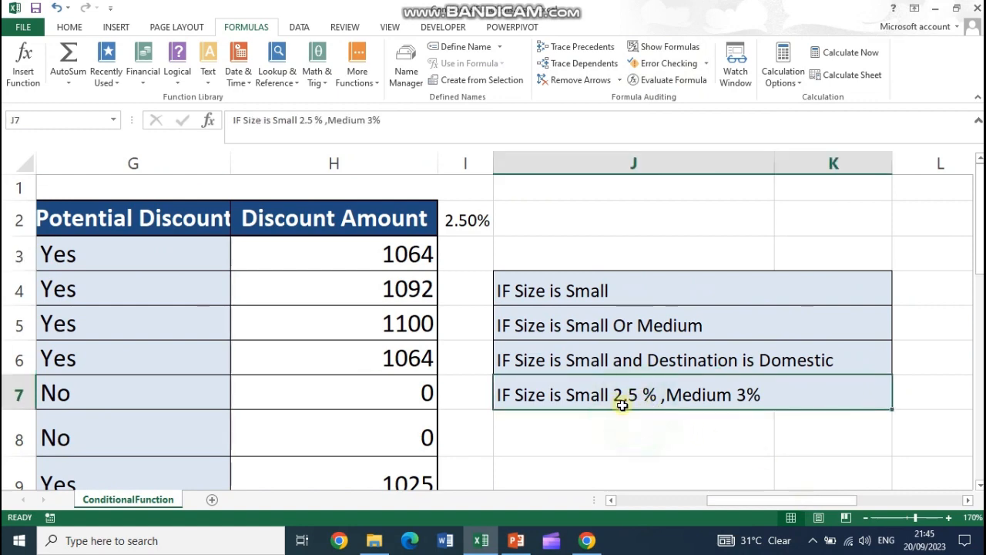
drag(747, 502, 693, 501)
click(264, 253)
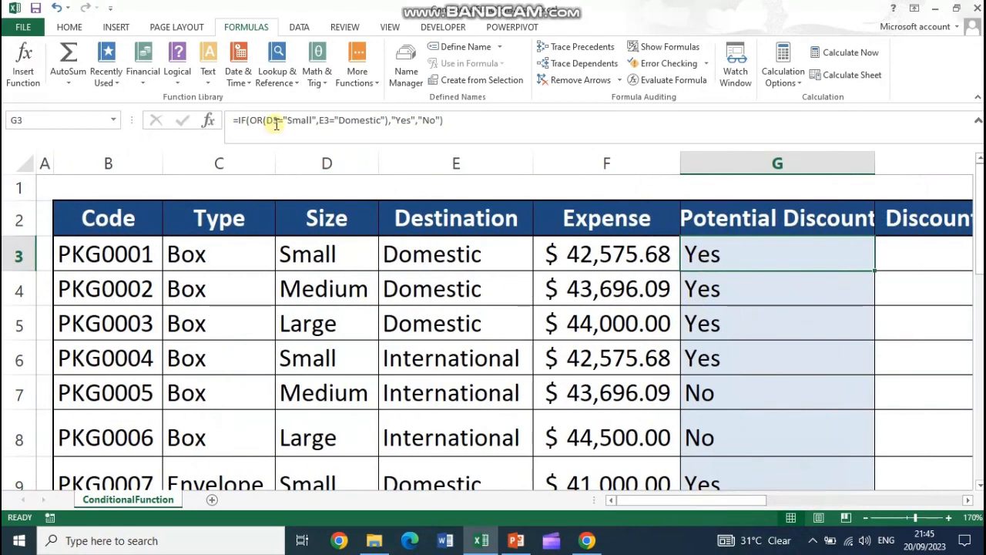
click(318, 122)
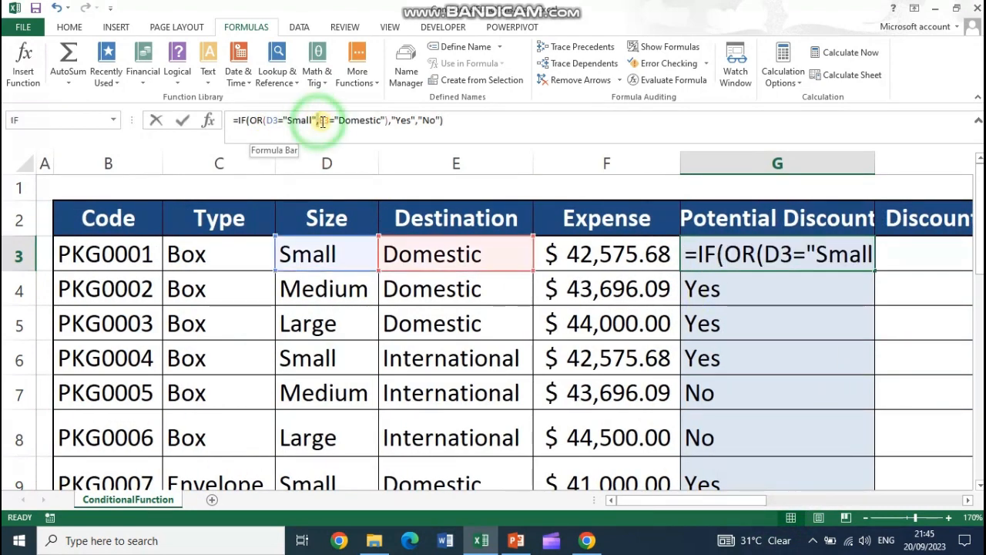
click(328, 121)
double_click(322, 122)
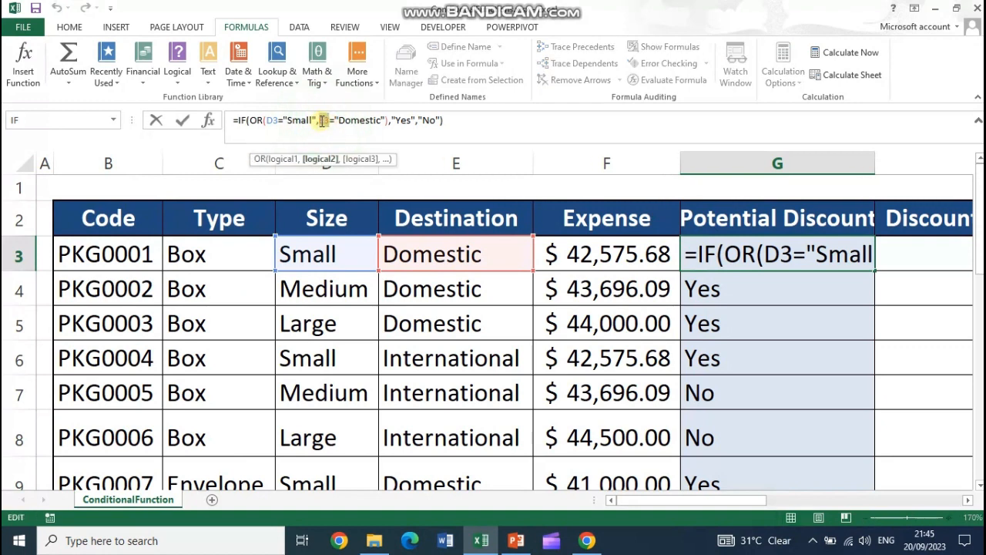
text(D3)
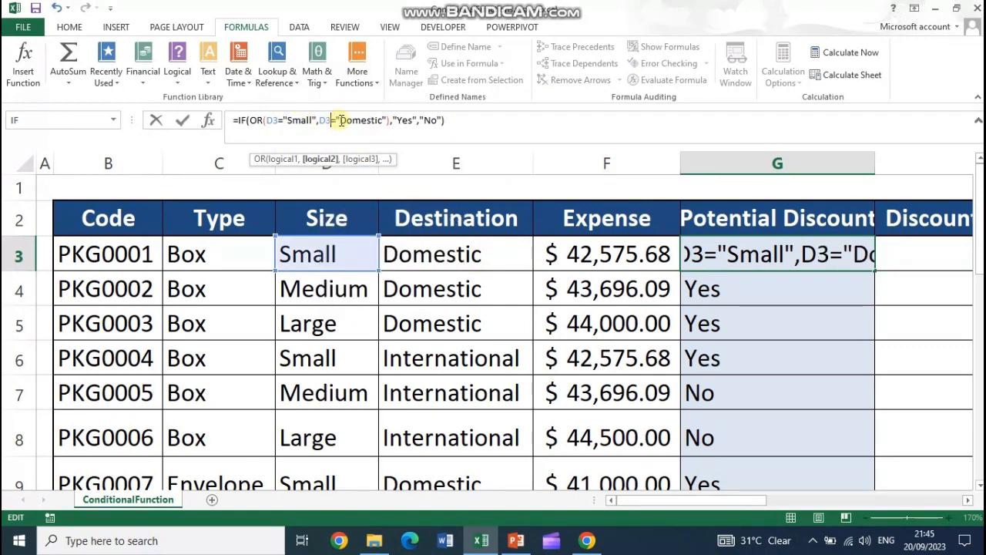
Step: Replace "Domestic" with "Medium" in the G3 formula and fill it down the Potential Discount column
drag(339, 121, 381, 120)
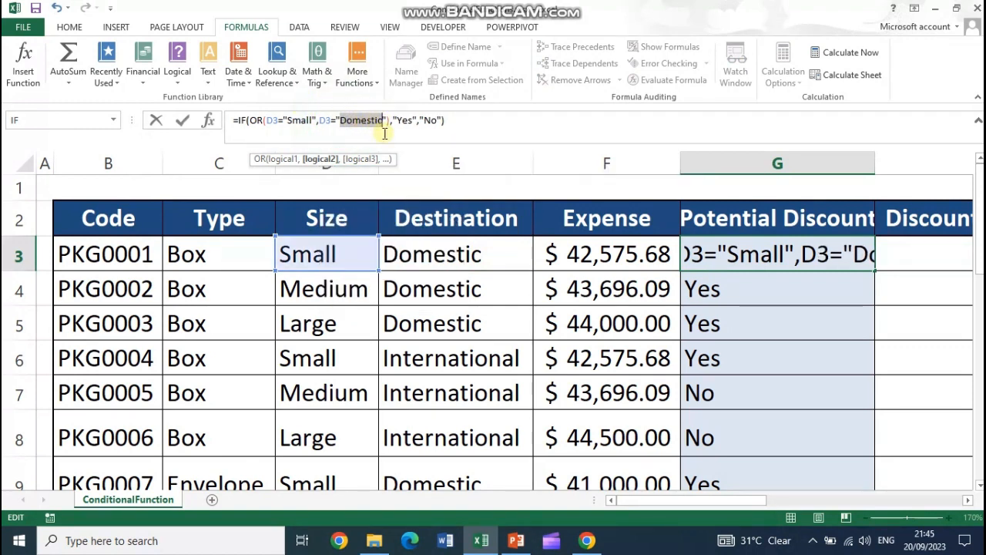
text(Med)
text(ium)
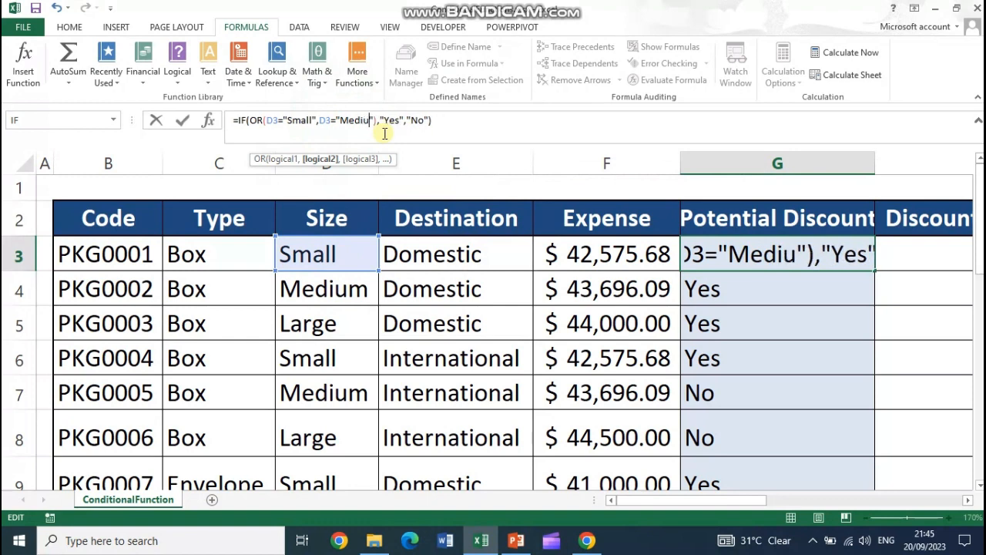
key(Return)
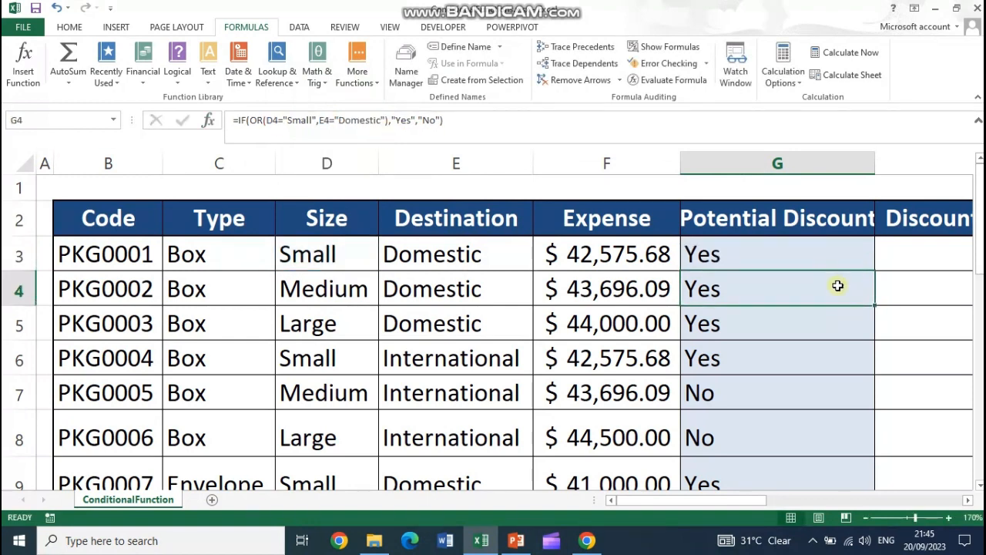
click(819, 262)
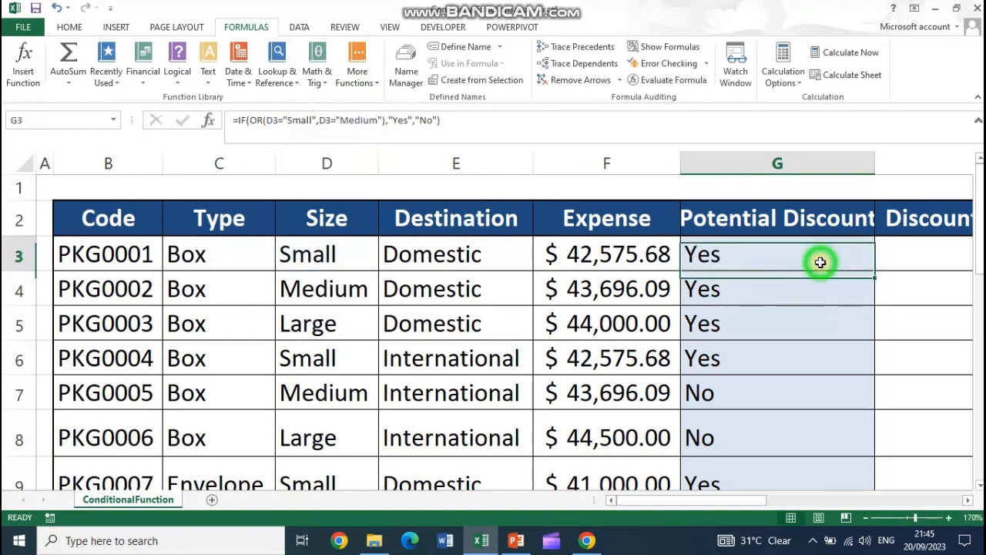
double_click(877, 273)
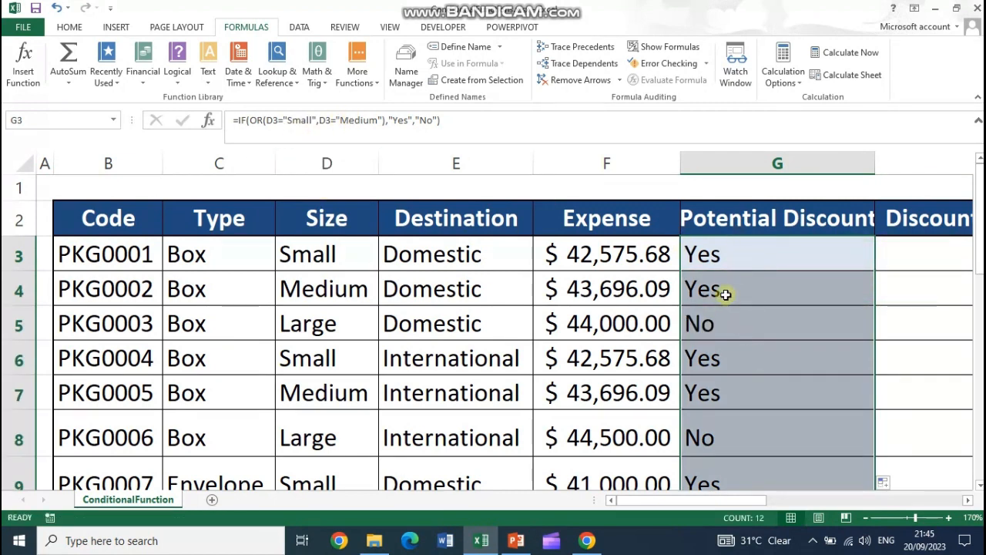
Step: Try AND instead of OR in the G3 formula, fill it down the Potential Discount column and check row 3's Size
click(255, 120)
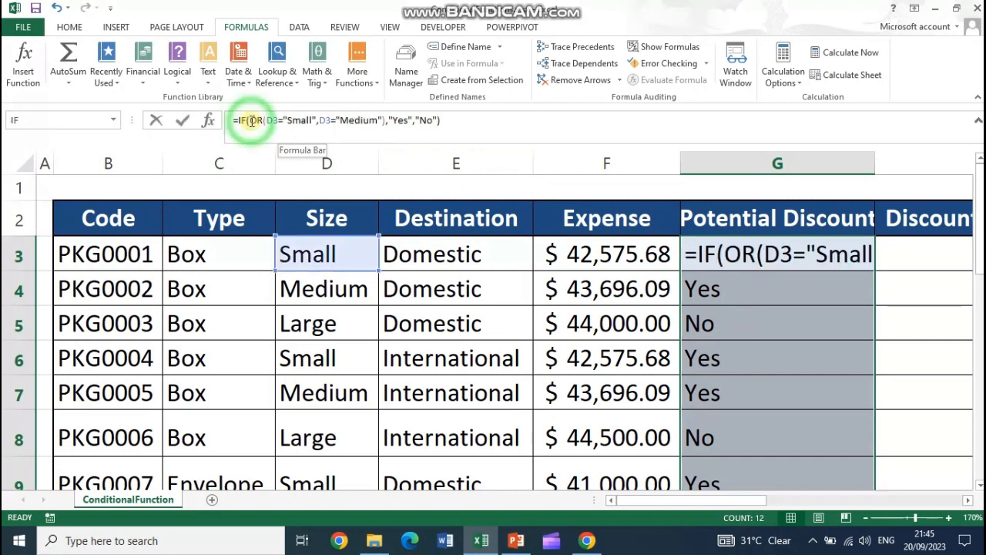
click(745, 254)
double_click(738, 254)
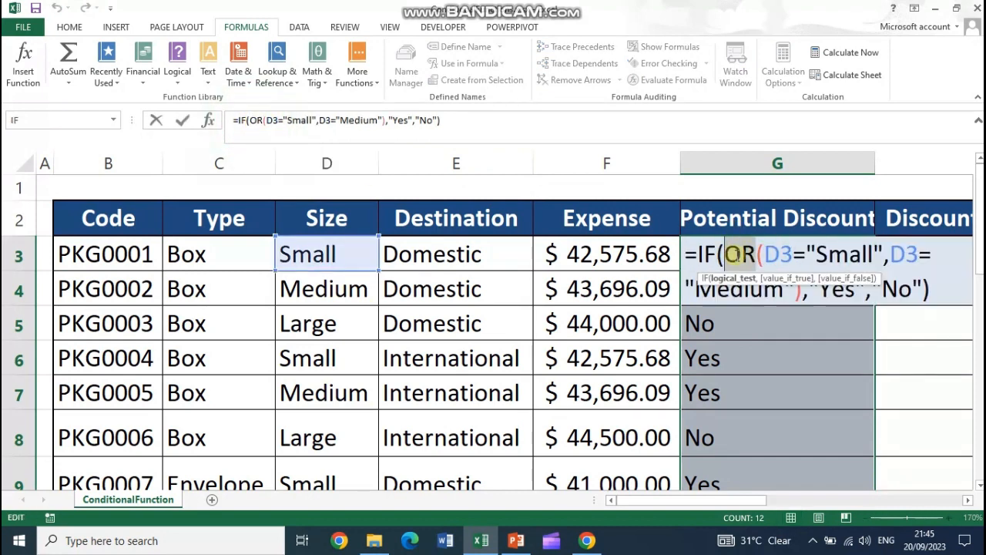
text(AND)
key(ctrl+Return)
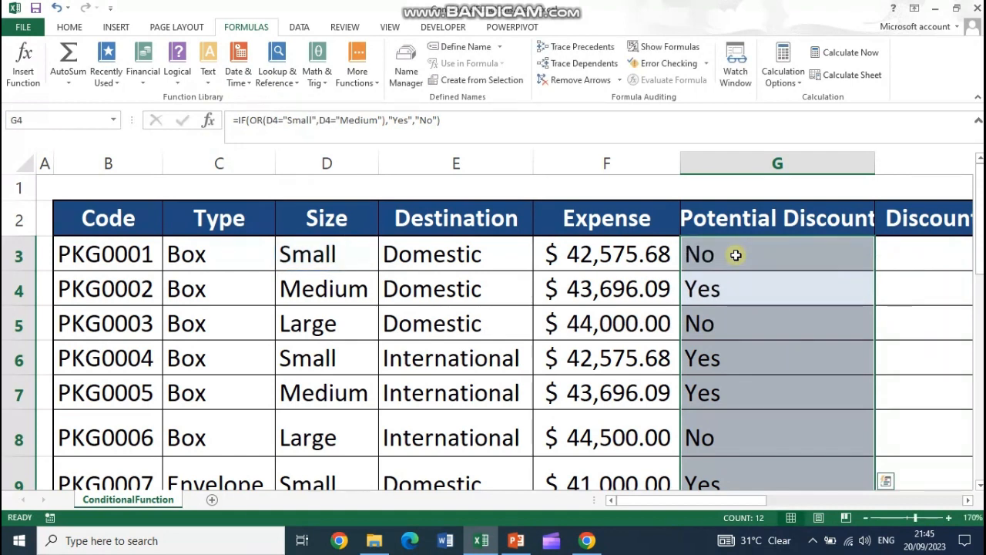
double_click(878, 270)
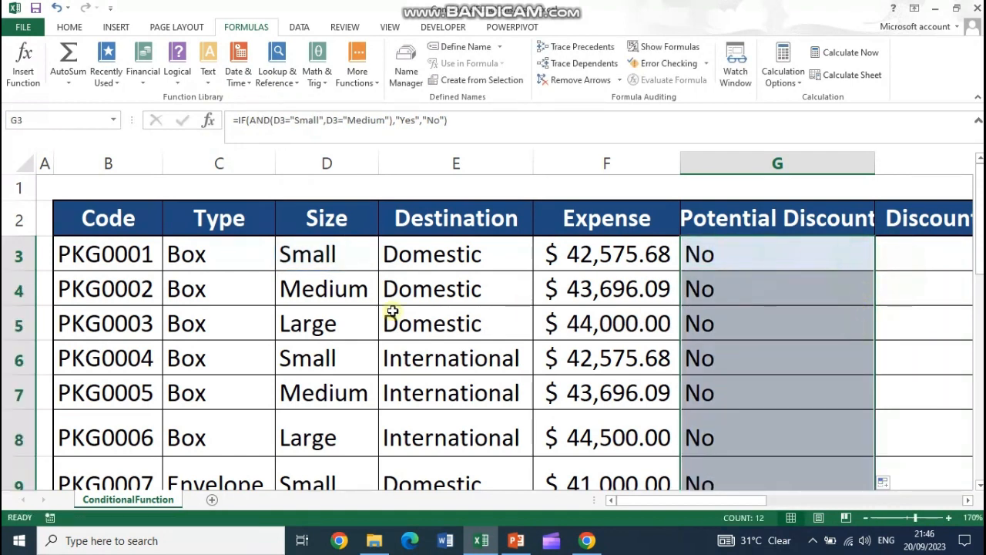
click(221, 266)
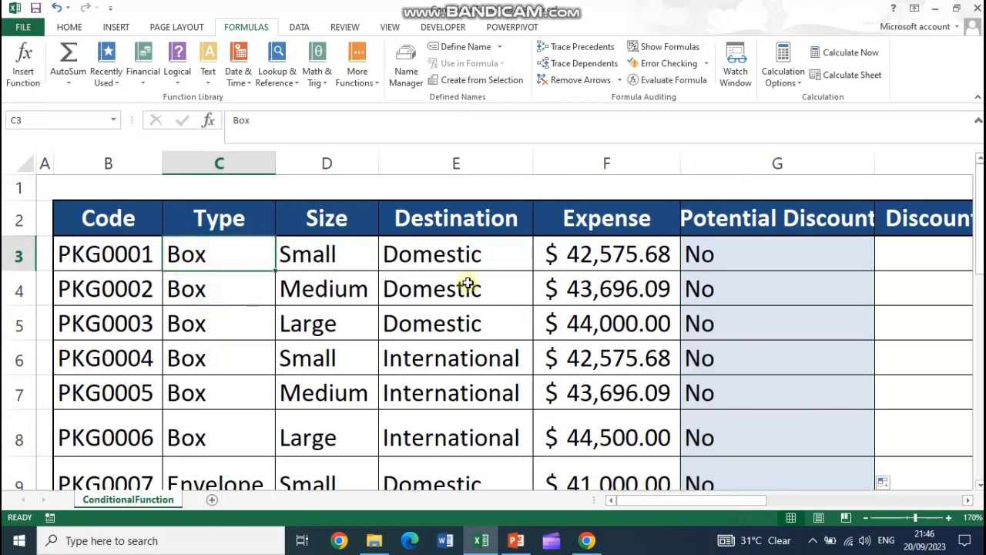
click(359, 257)
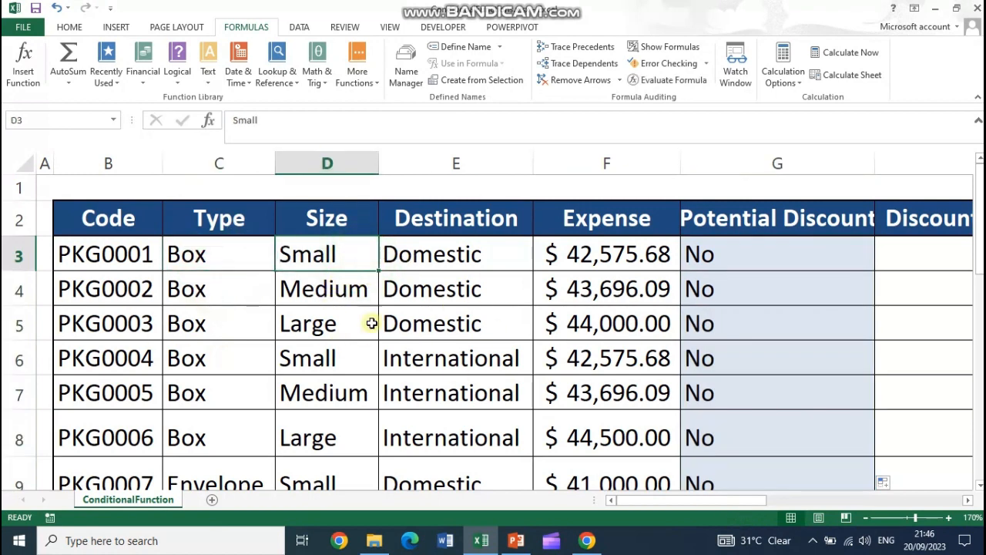
Step: Replace AND with OR in the G3 formula, keeping the Small and Medium conditions, and fill it down the Potential Discount column
click(770, 264)
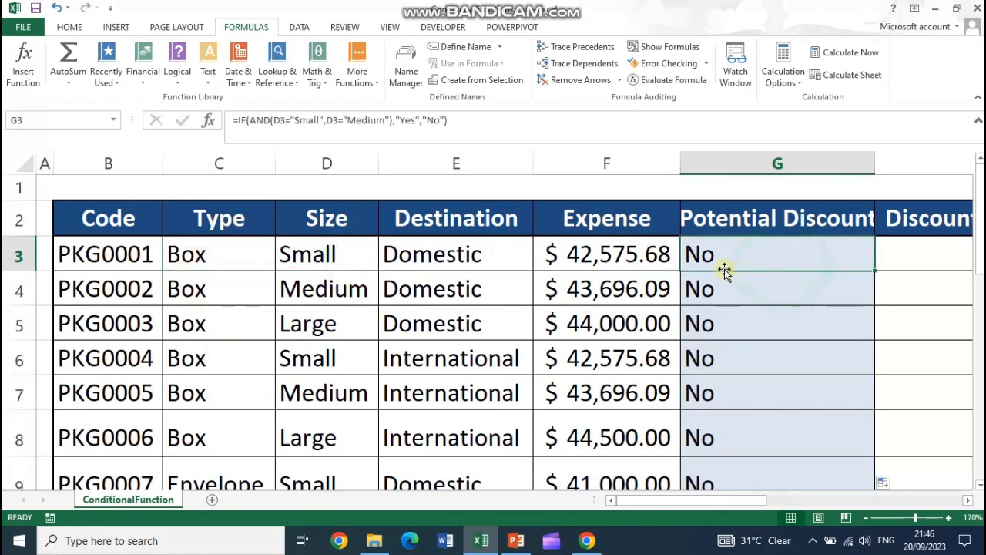
click(262, 120)
double_click(260, 120)
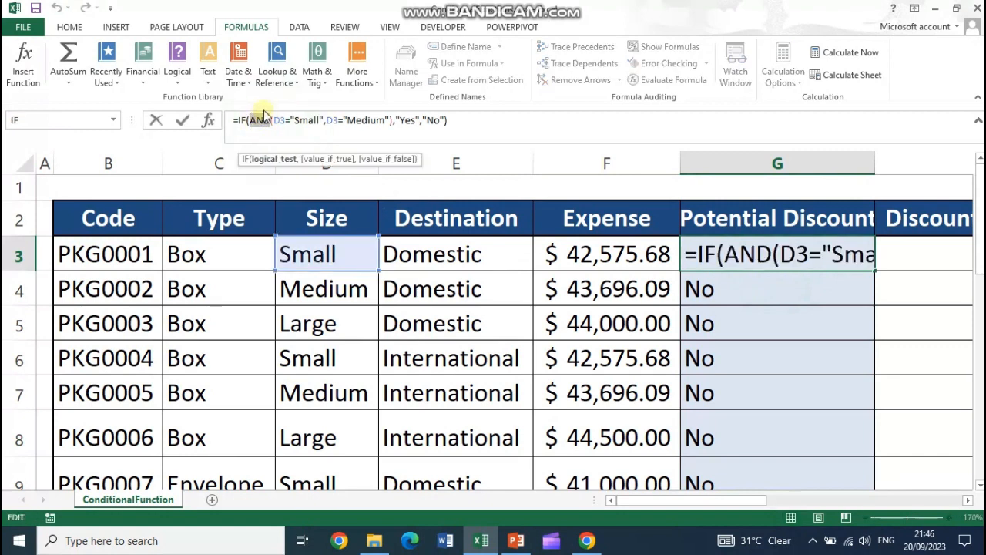
text(OR)
key(Return)
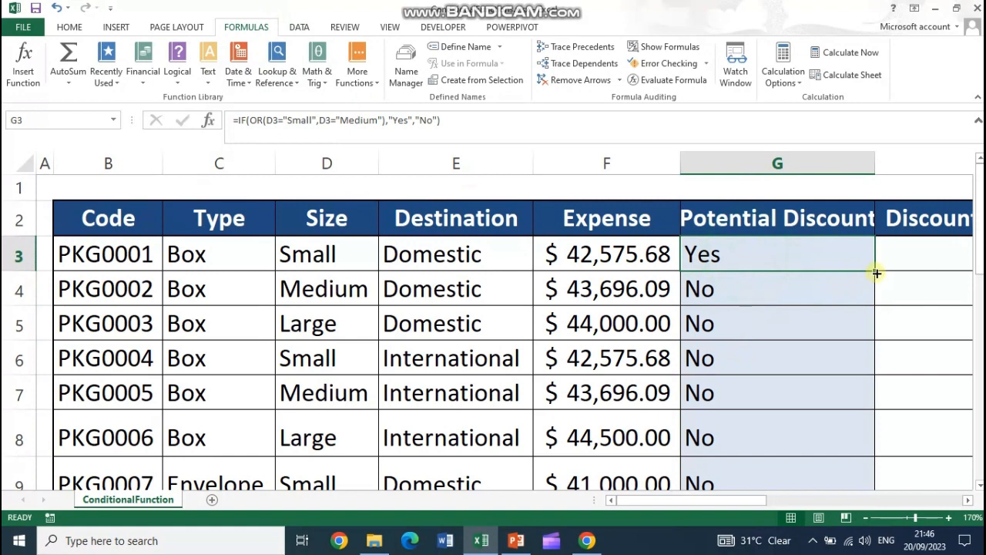
double_click(875, 271)
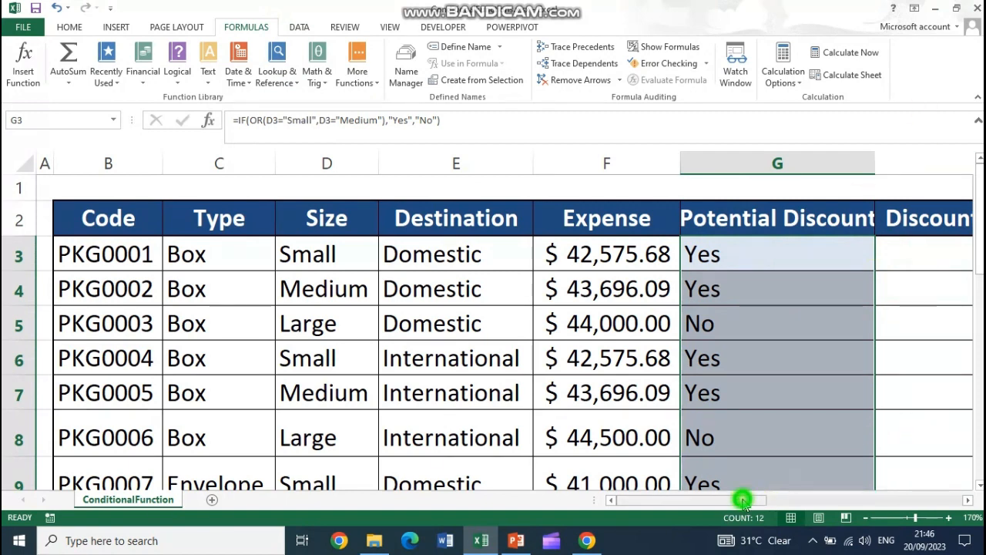
Step: Check the Potential Discount and Discount Amount columns, including the H3 formula, and narrow the Discount Amount column slightly
drag(745, 500, 813, 500)
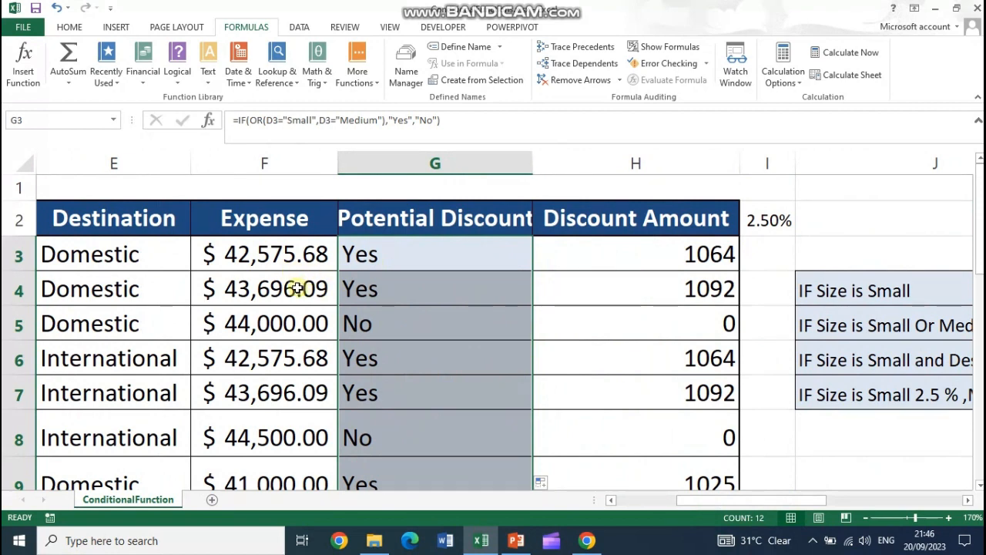
scroll(297, 286, down, 2)
scroll(326, 374, up, 2)
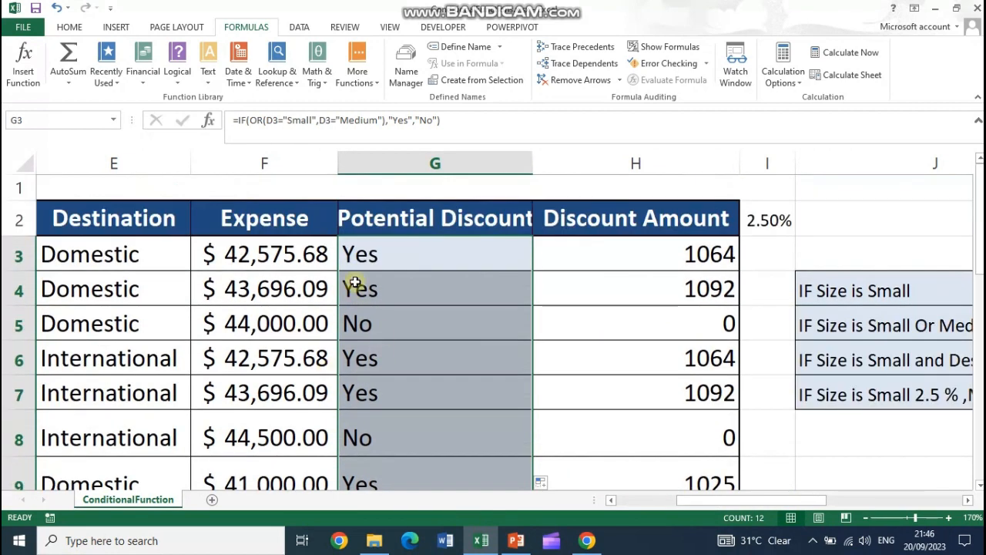
click(360, 255)
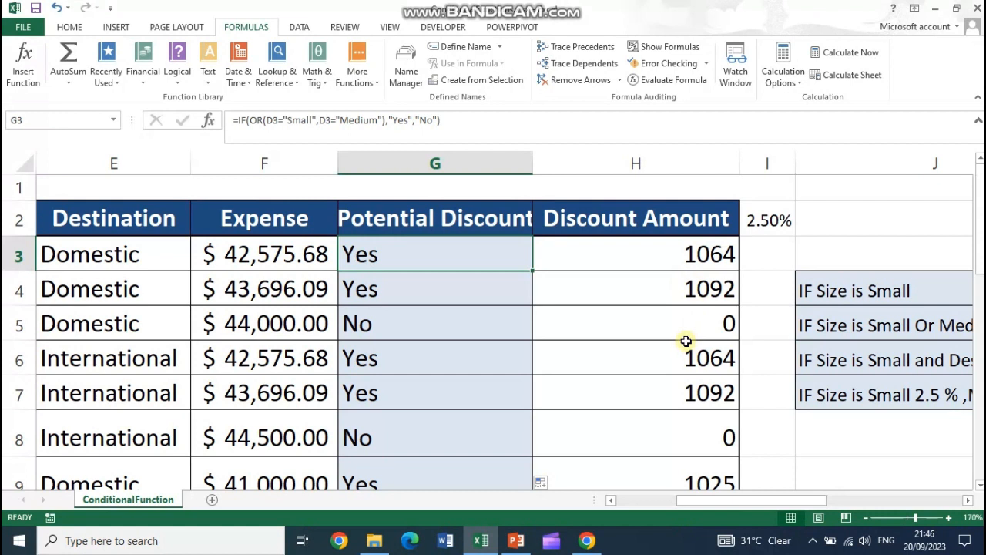
click(728, 252)
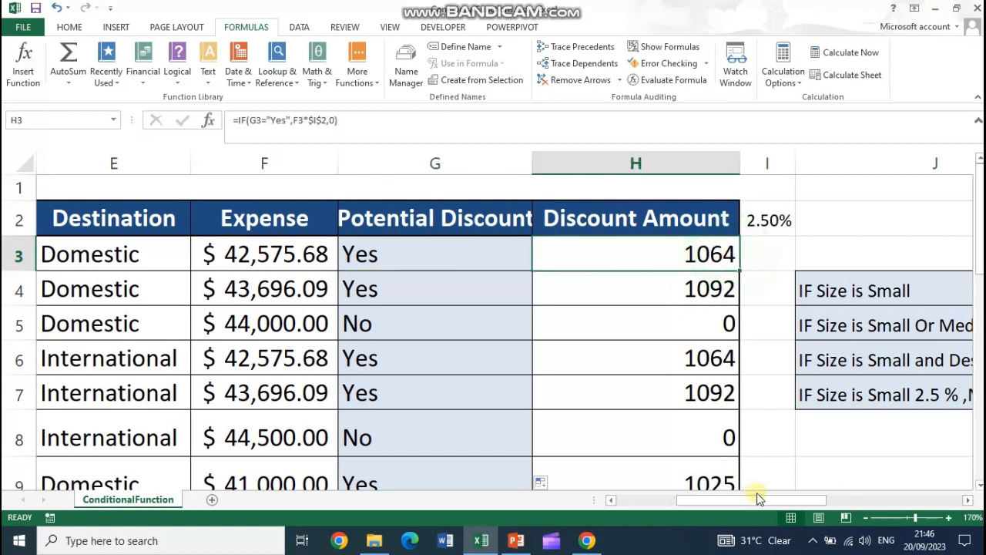
drag(737, 163, 727, 165)
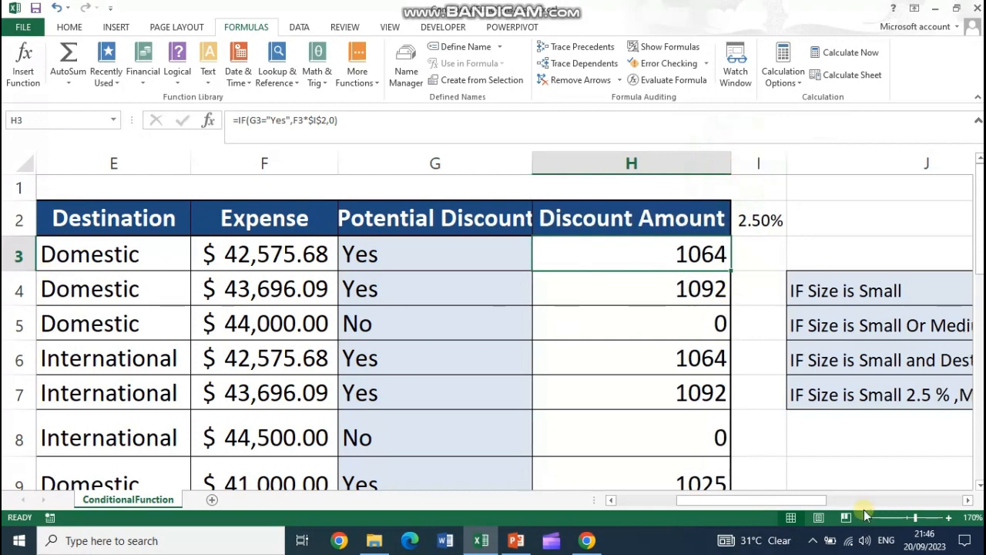
Step: Compare the sizes in rows 3 and 4 with the J7 rule giving Small 2.5 % and Medium 3%
drag(816, 508, 786, 501)
click(185, 260)
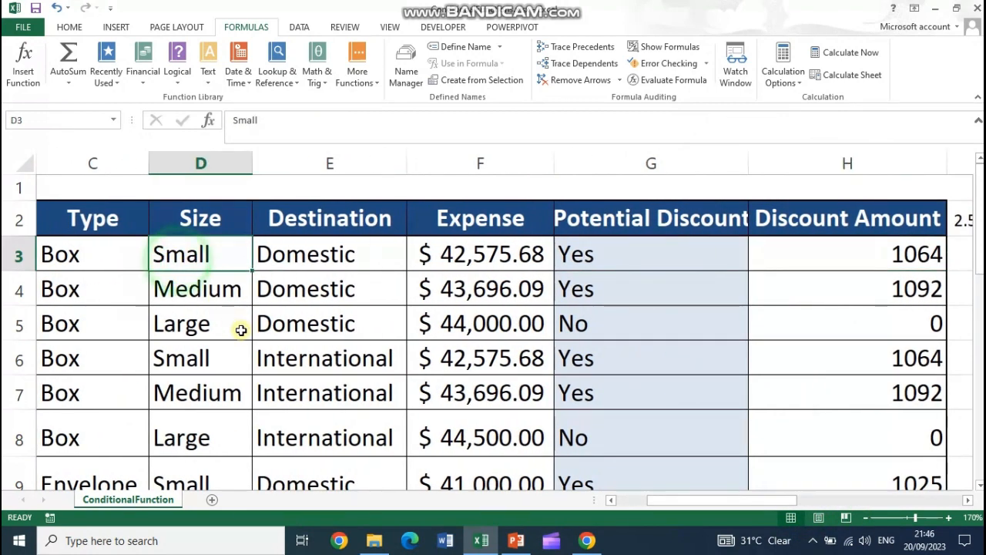
click(214, 295)
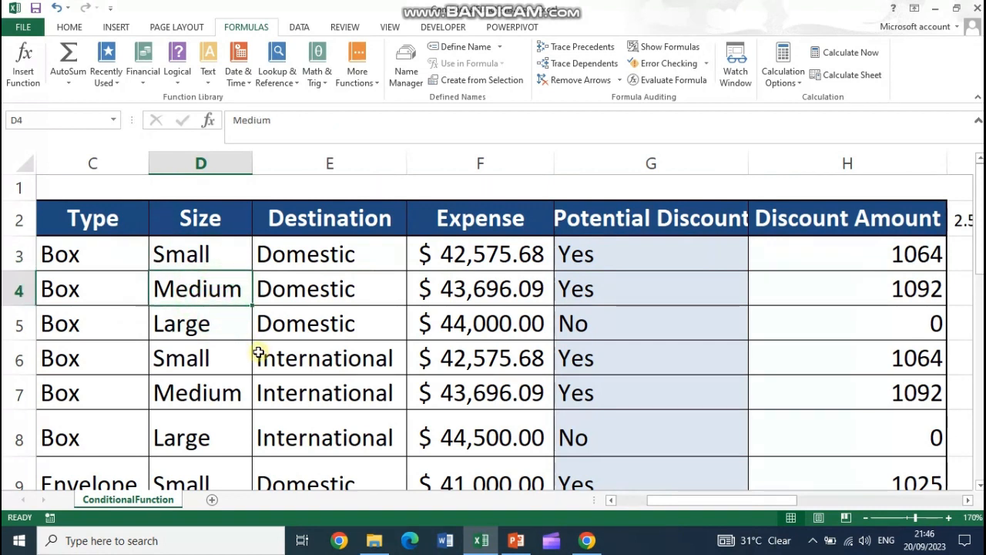
drag(716, 499, 795, 500)
click(420, 404)
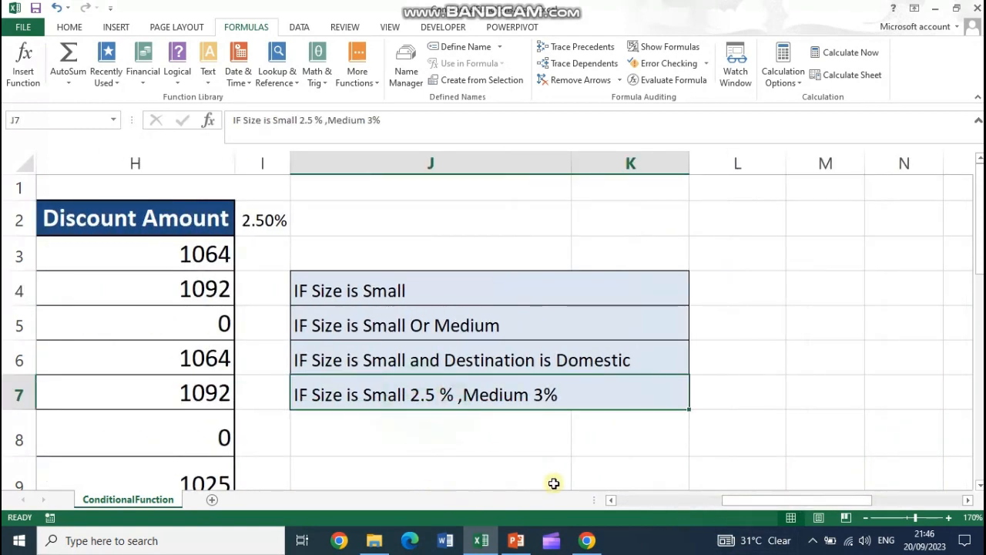
drag(723, 500, 673, 505)
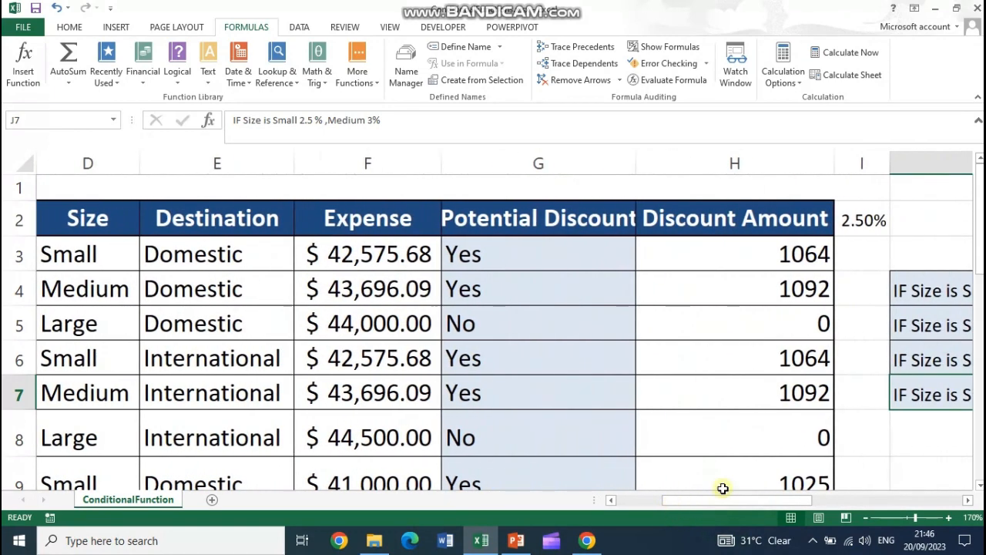
Step: Examine the IF arguments of H3 and the OR conditions in the G3 formula, leaving both formulas unchanged
click(751, 266)
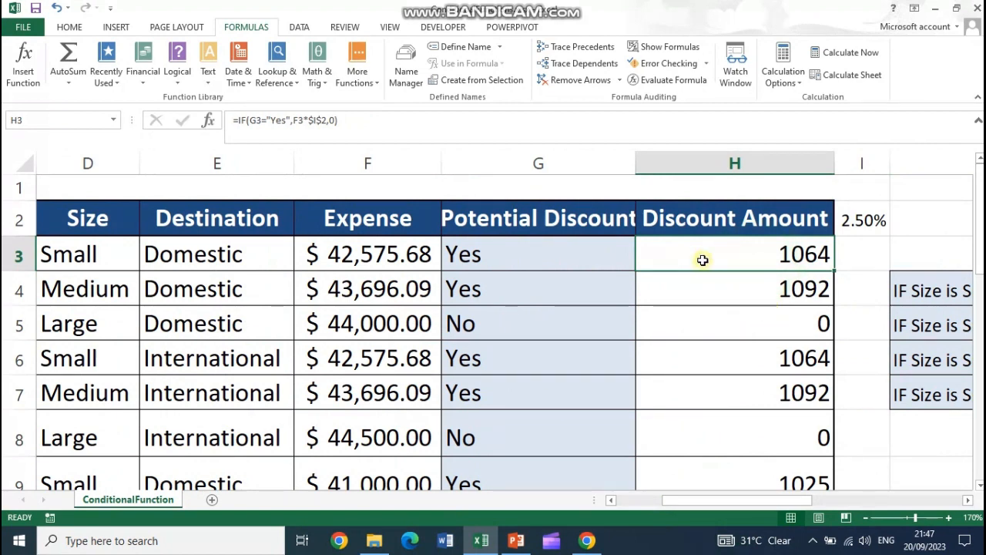
click(208, 120)
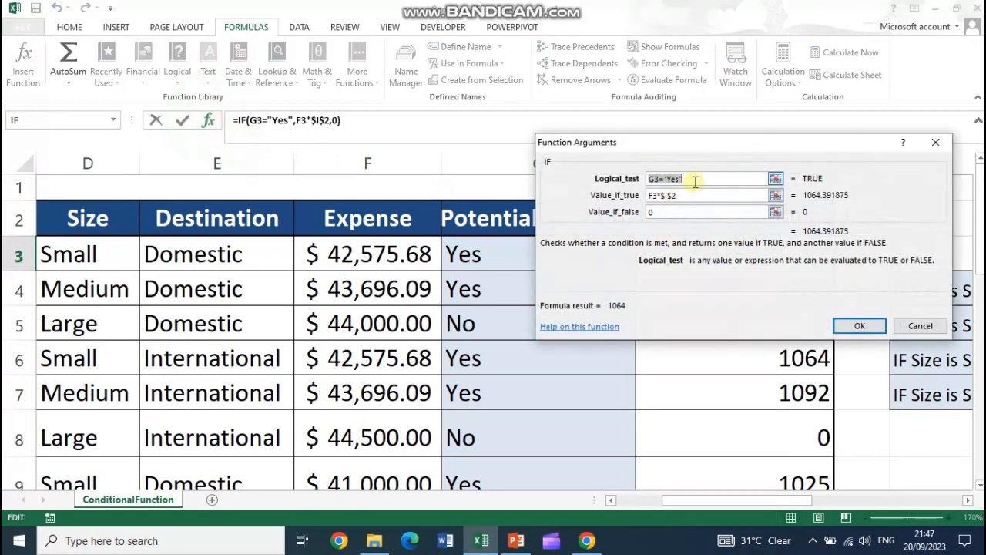
click(920, 326)
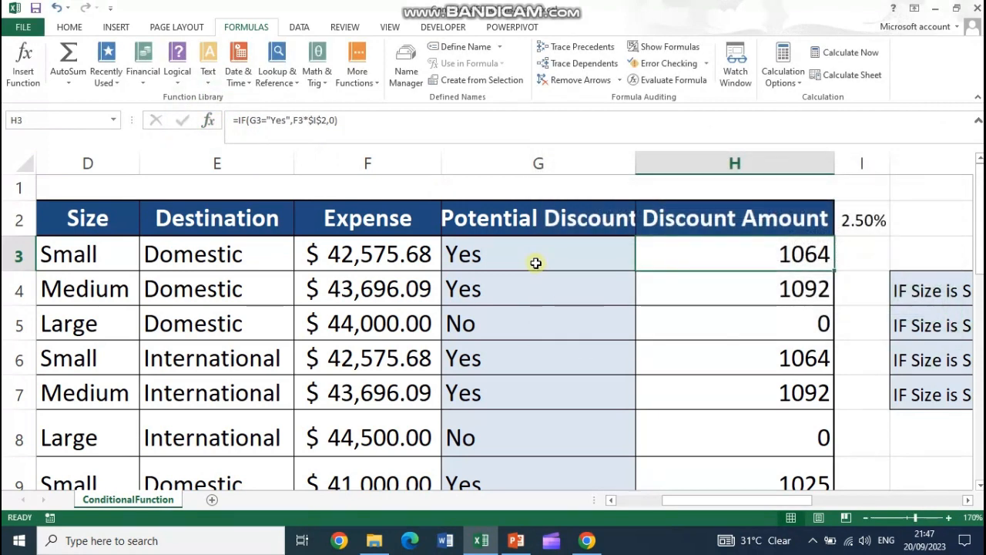
click(536, 263)
double_click(533, 260)
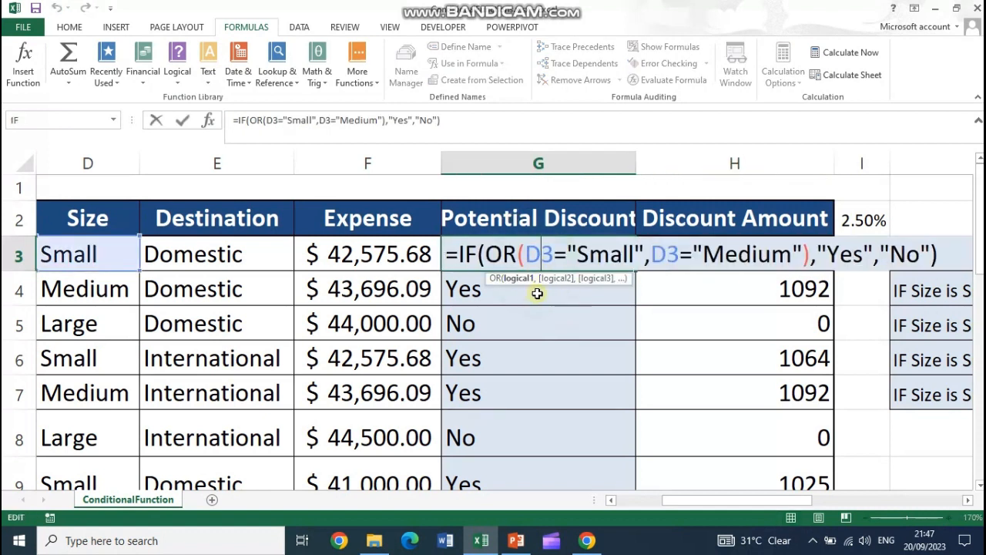
key(Escape)
Step: Clear the existing formulas from the Discount Amount column, starting at H3
drag(716, 257, 743, 432)
key(Delete)
scroll(743, 432, up, 1)
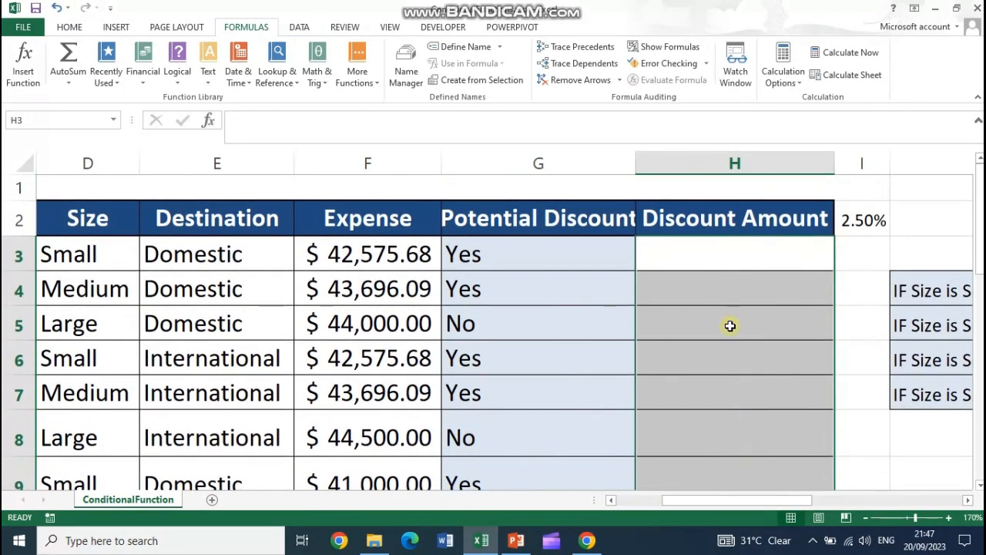
click(729, 253)
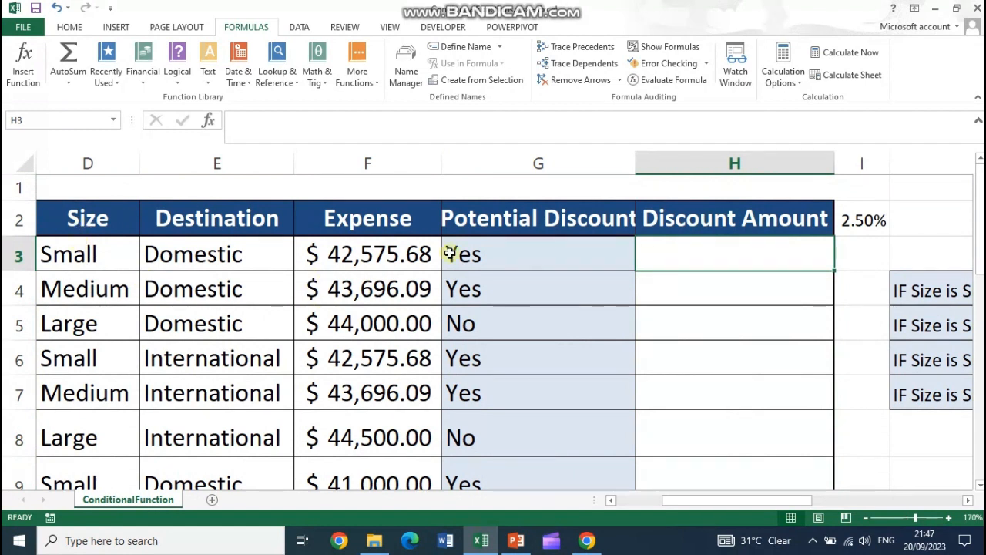
click(177, 73)
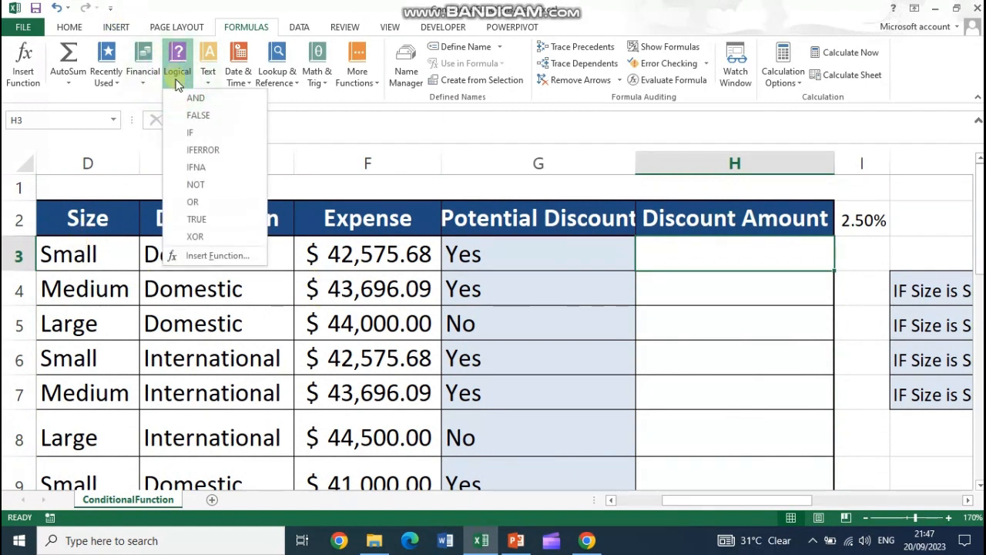
click(193, 133)
drag(710, 153, 749, 268)
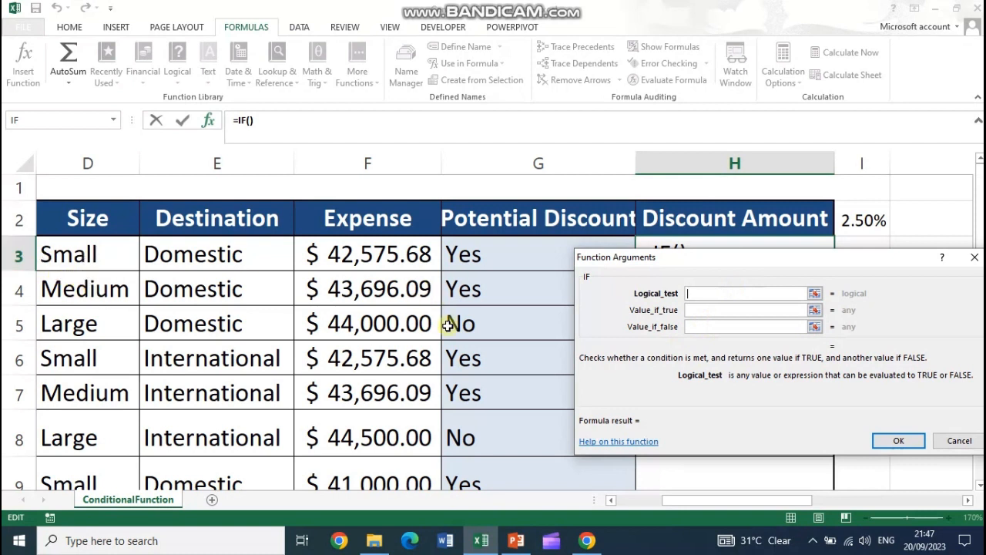
click(693, 311)
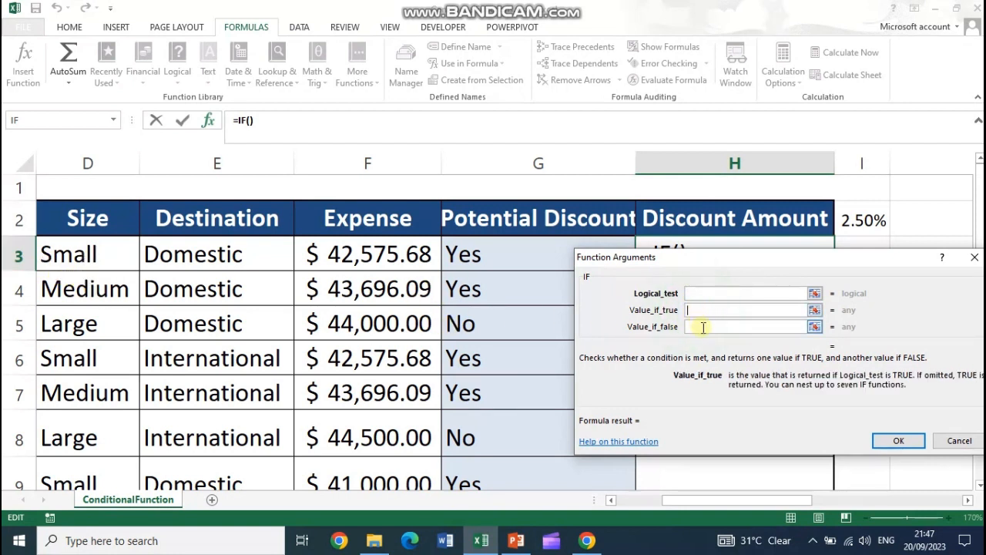
click(702, 327)
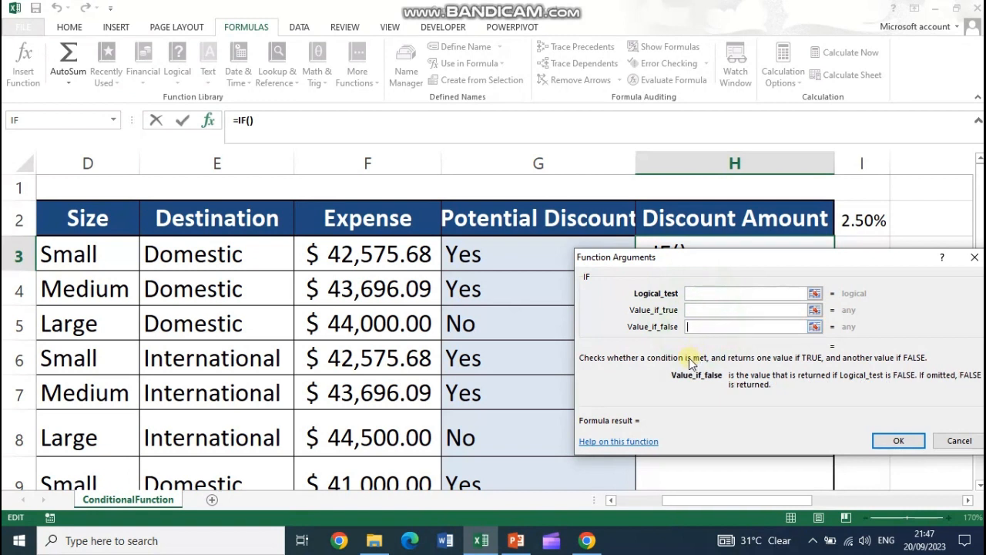
click(704, 311)
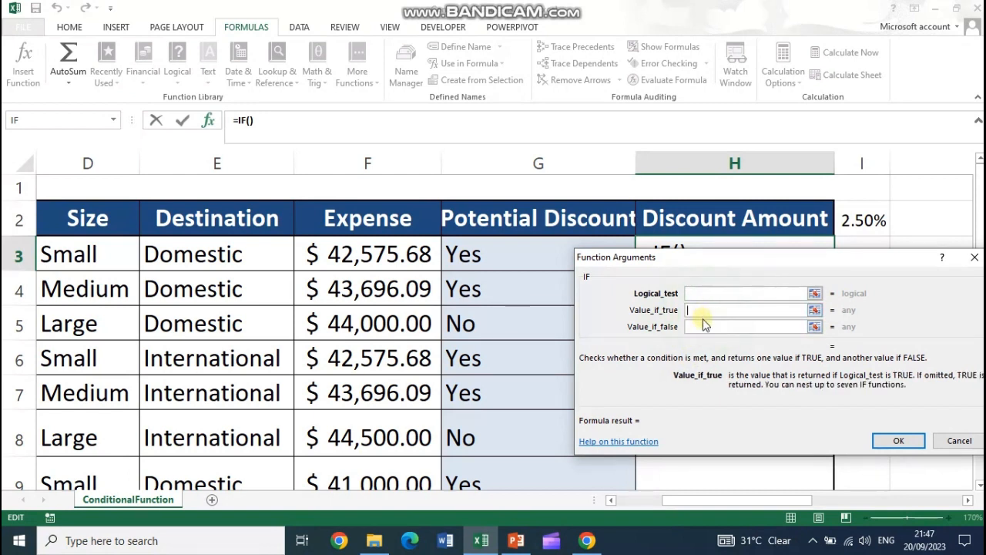
click(702, 328)
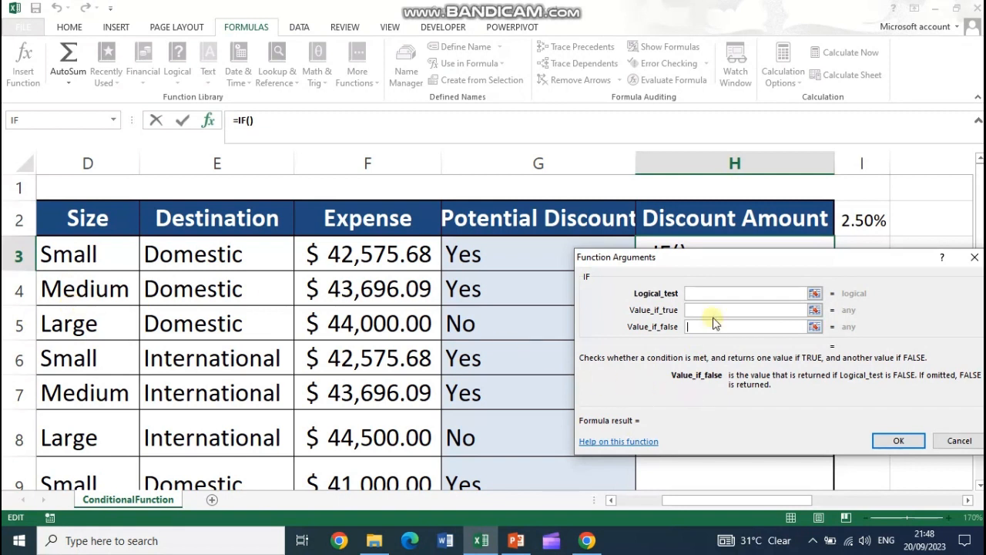
click(725, 294)
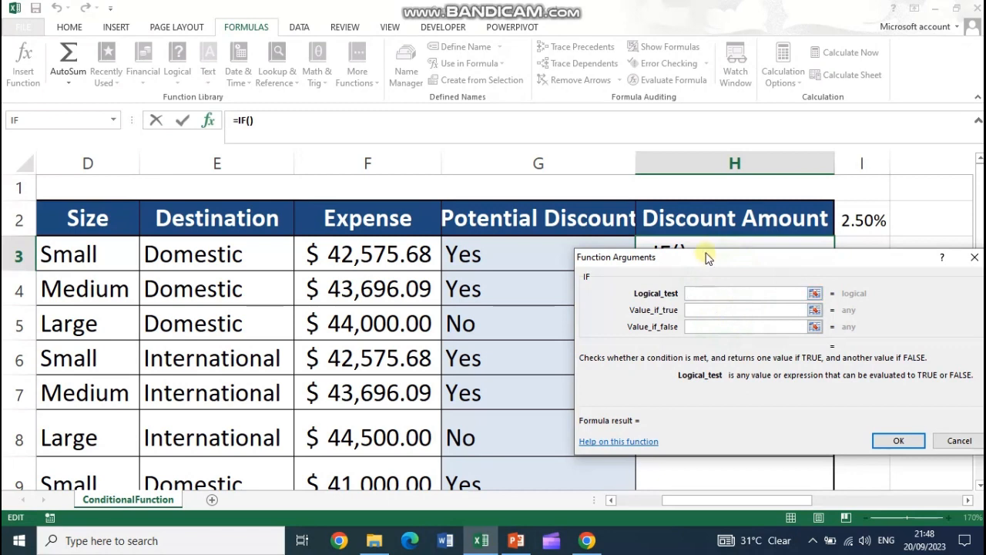
drag(705, 262, 530, 193)
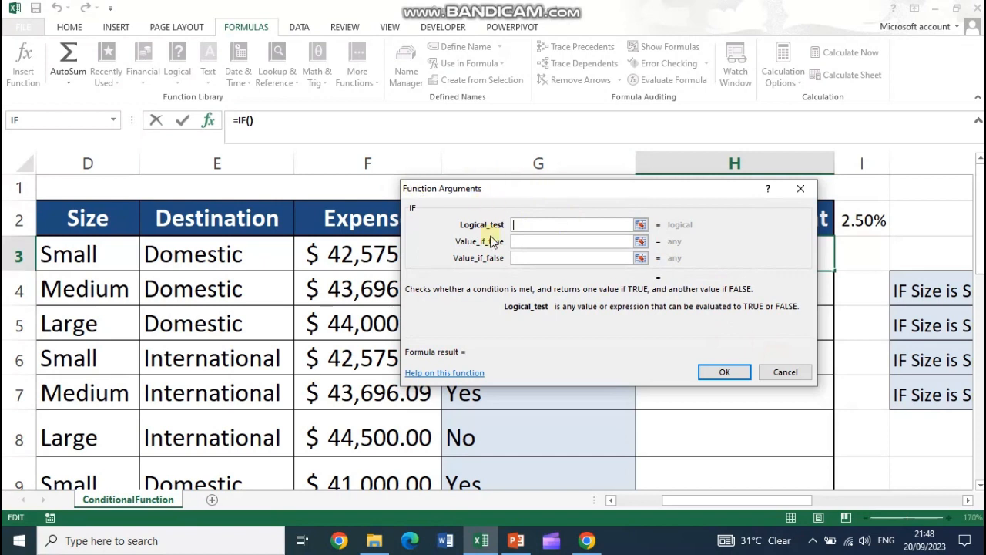
click(777, 369)
Step: Start an IF formula in H3 that tests whether D3 is "Small" and returns F3*2.5% when true
double_click(692, 267)
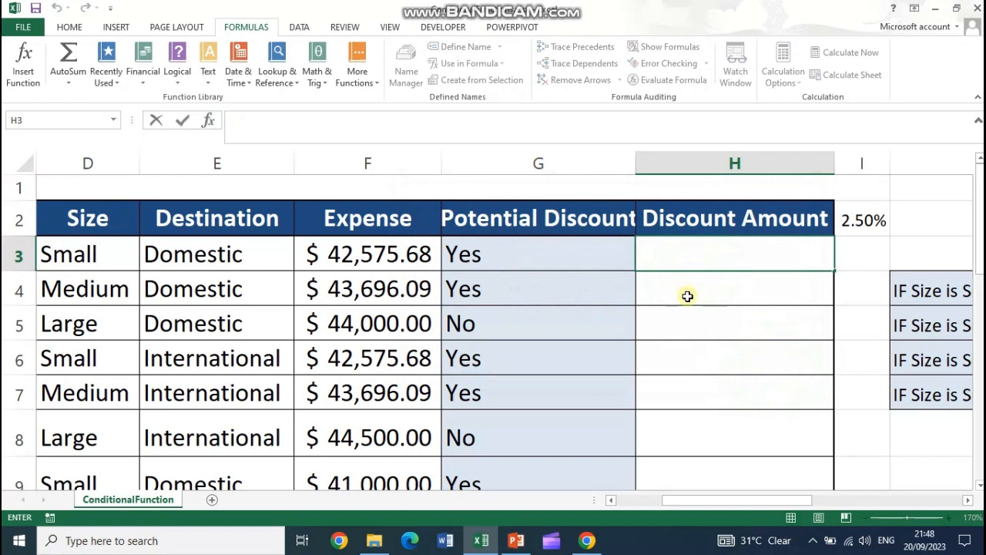
text(=)
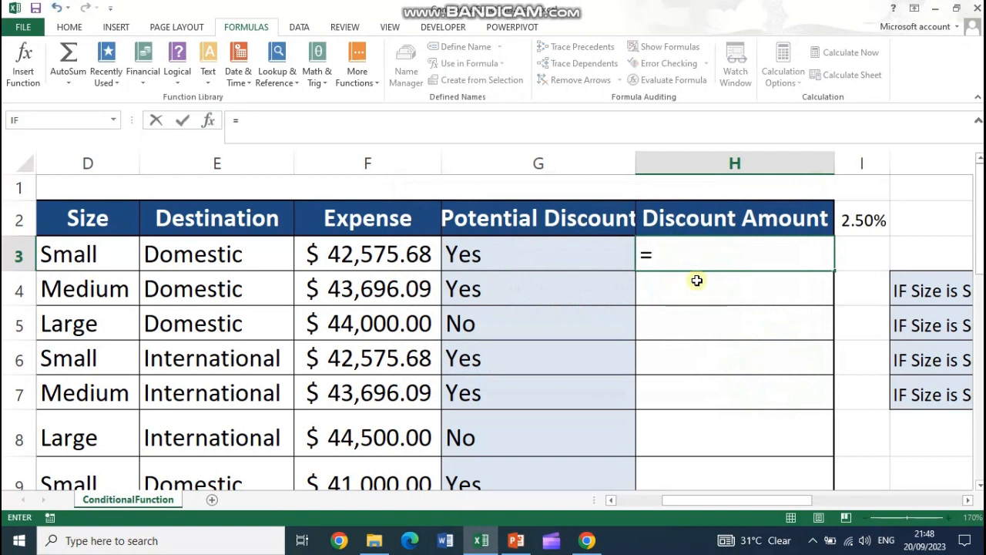
text(IF()
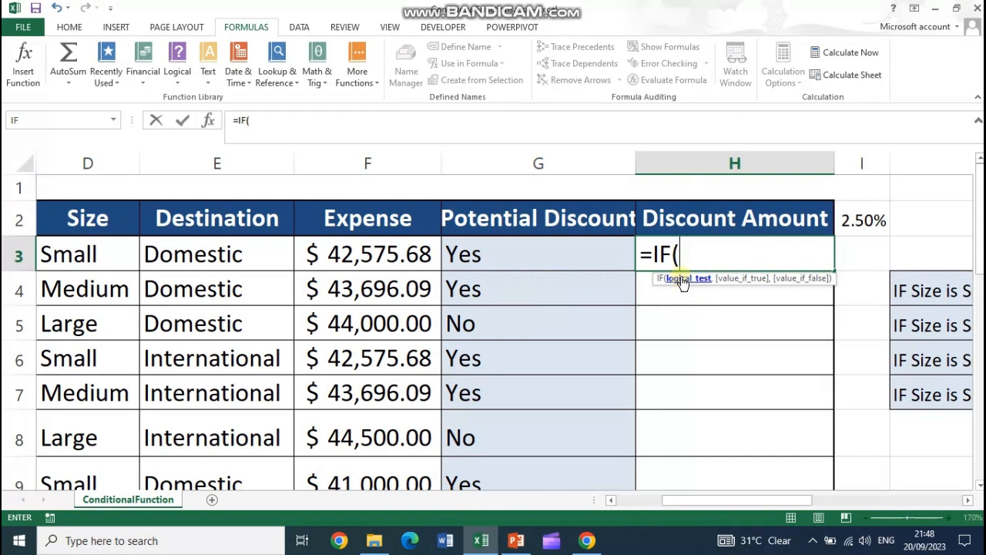
click(89, 257)
text(="Small)
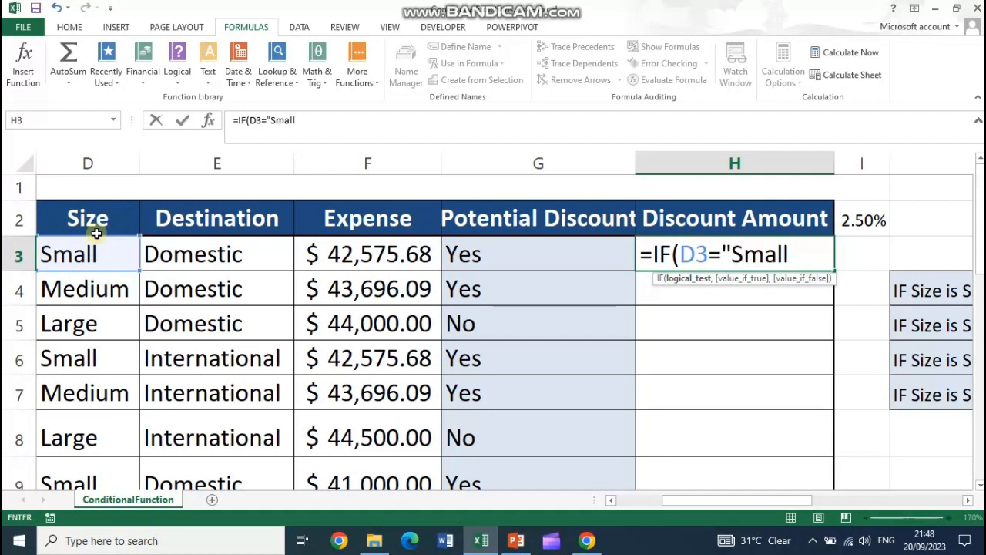
text(",)
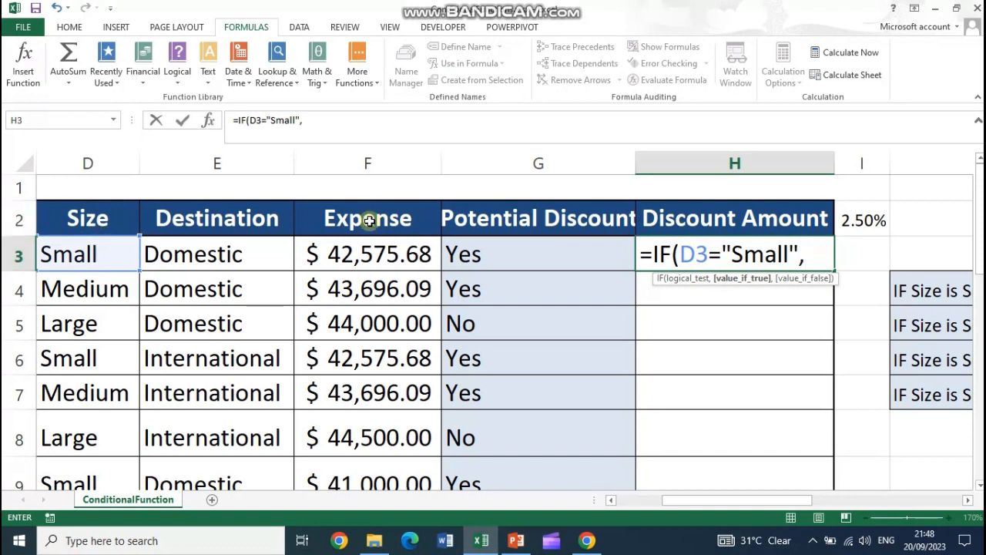
click(362, 260)
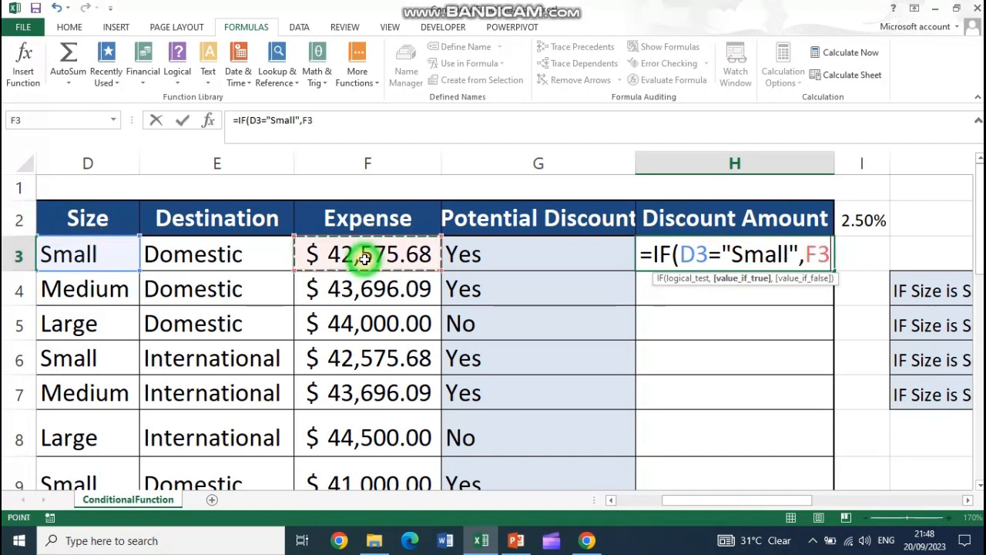
text(*)
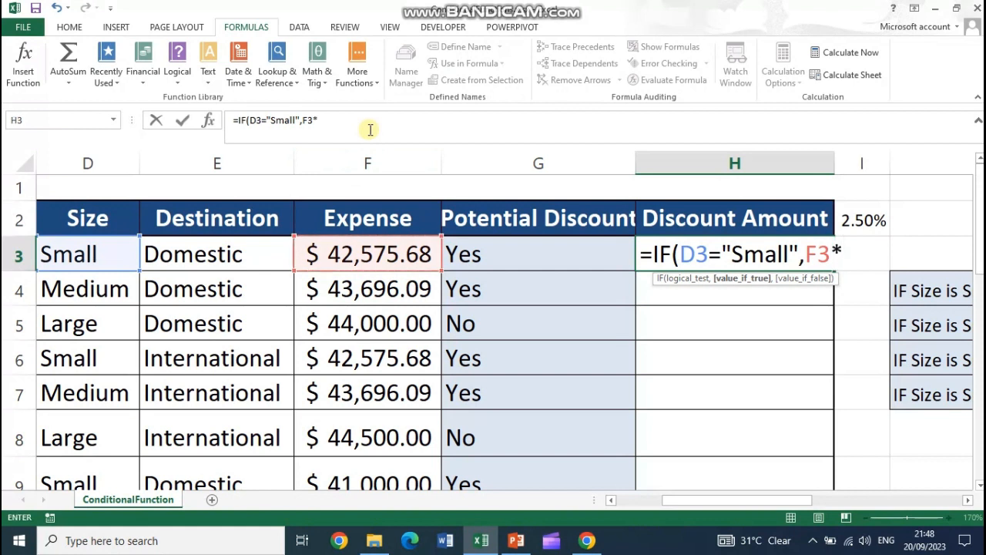
text(2.5%)
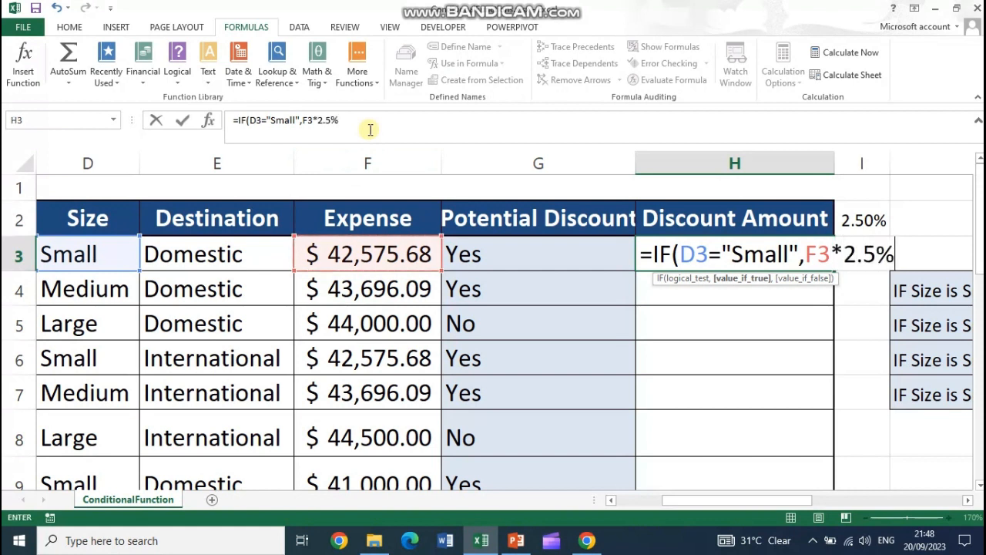
text(,)
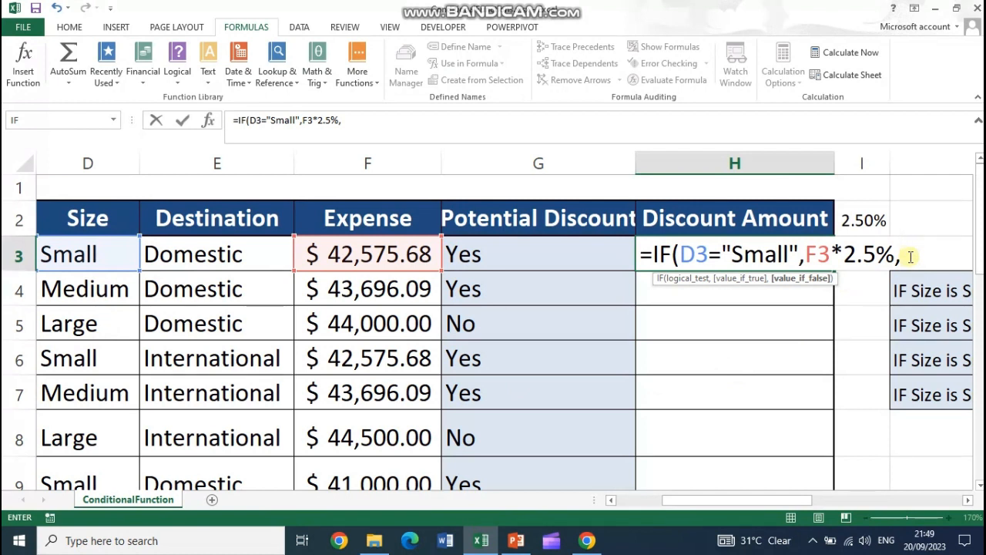
Step: Nest a second IF as the false value in H3, testing D3="Large" and returning F3*3%, with its own closing parenthesis
text(IF()
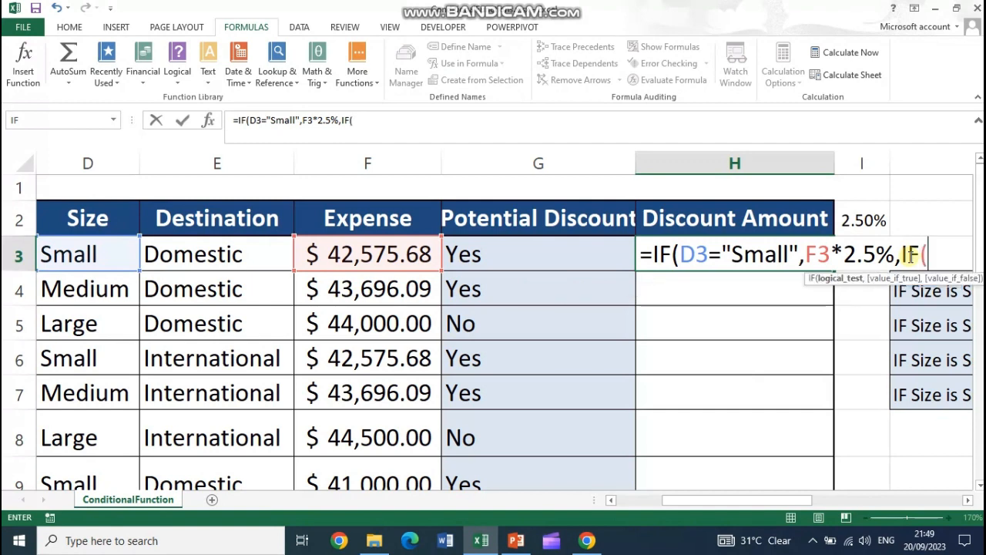
click(969, 501)
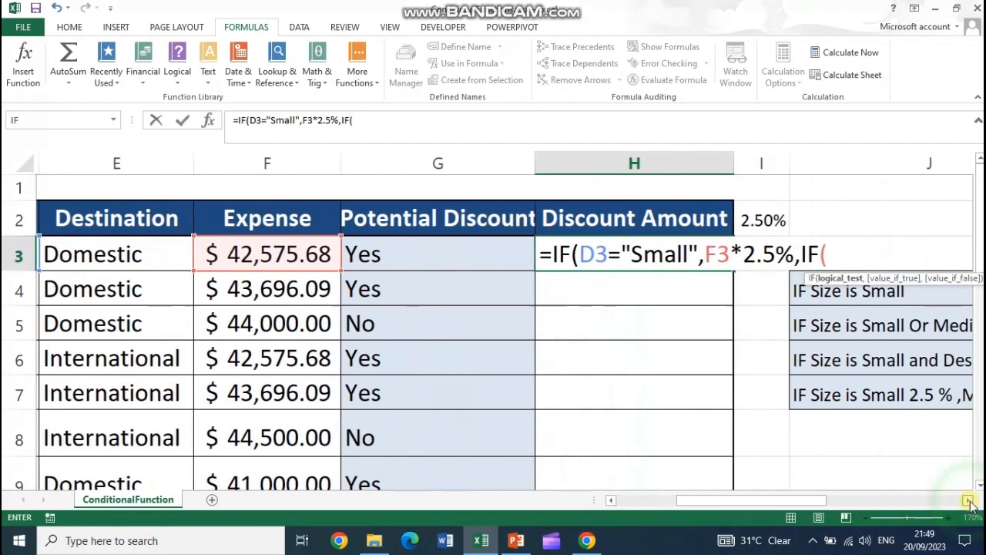
click(969, 501)
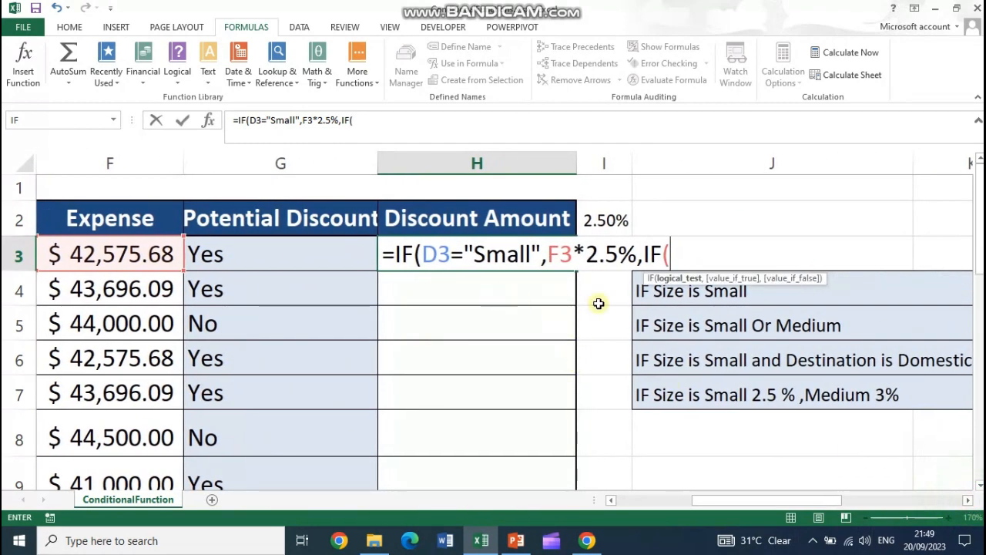
text(D3)
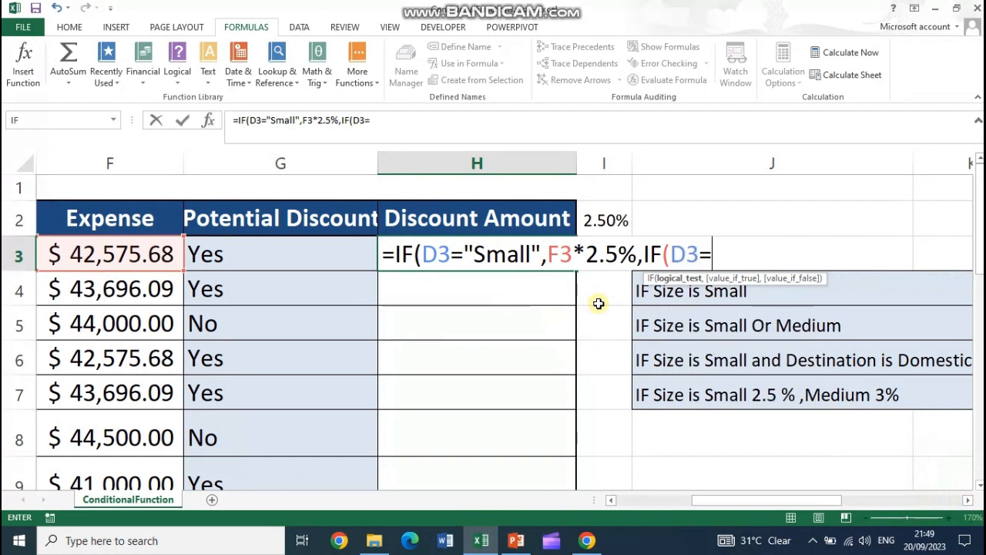
text(="Large",)
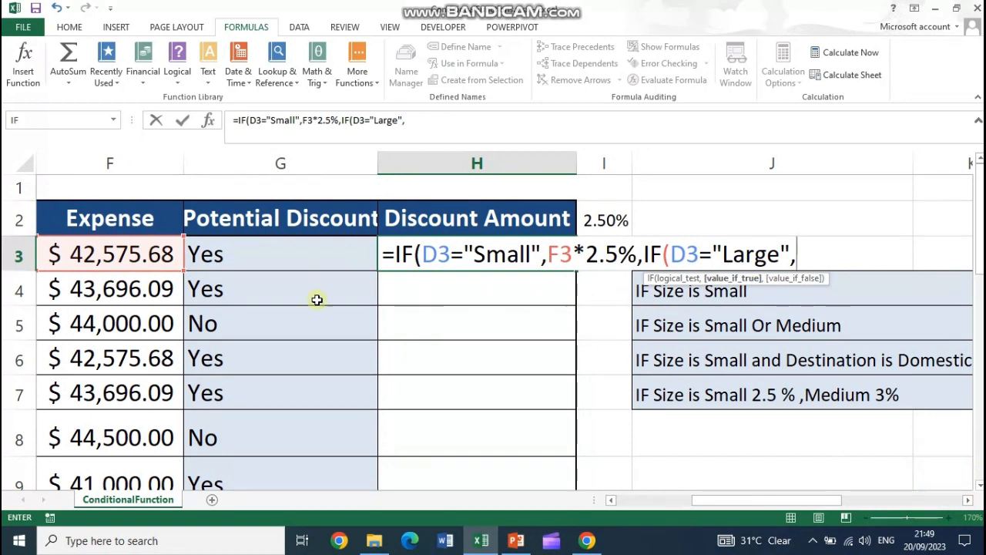
click(136, 250)
text(*)
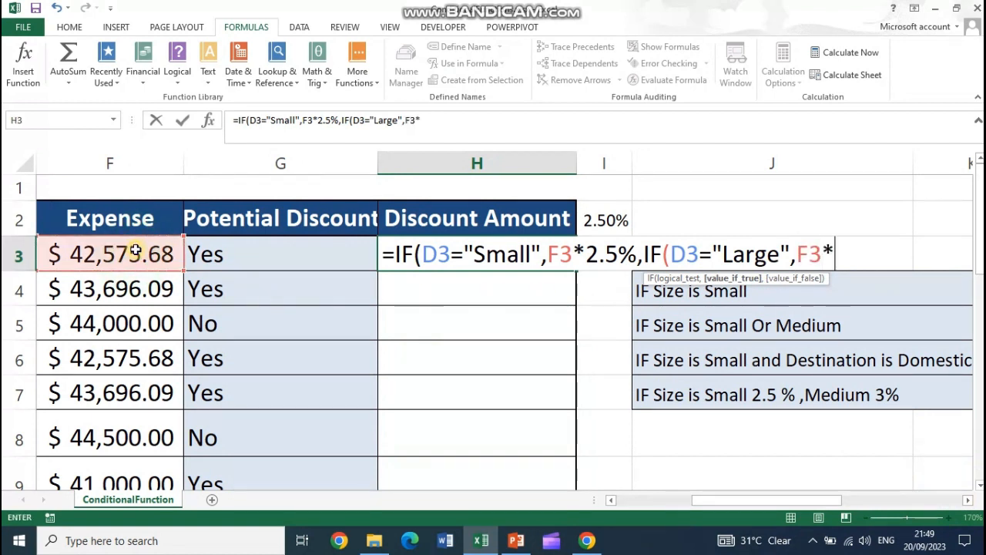
text(9)
key(BackSpace)
text(3%)
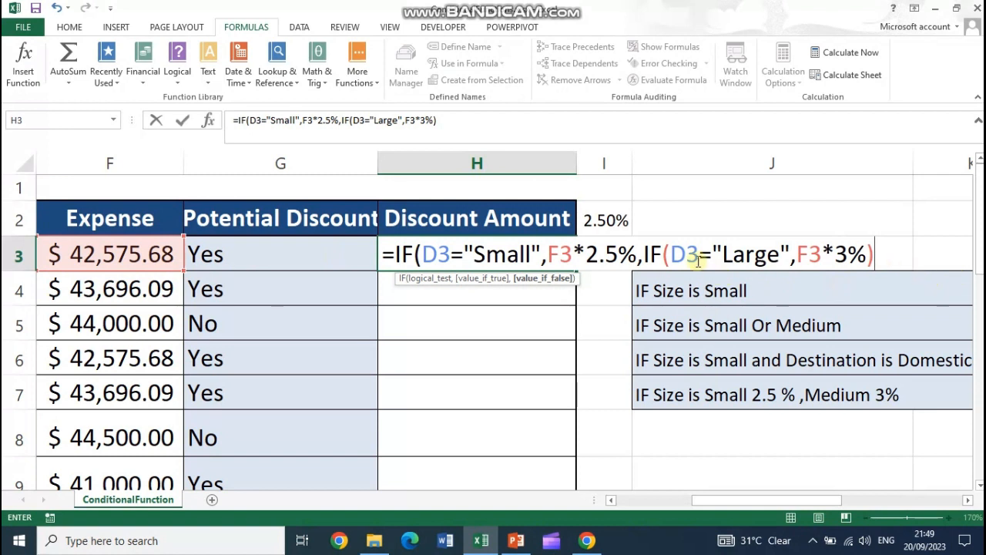
Step: Match the parentheses of both IFs in H3, add the outer closing parenthesis, commit the formula and reselect H3
click(663, 257)
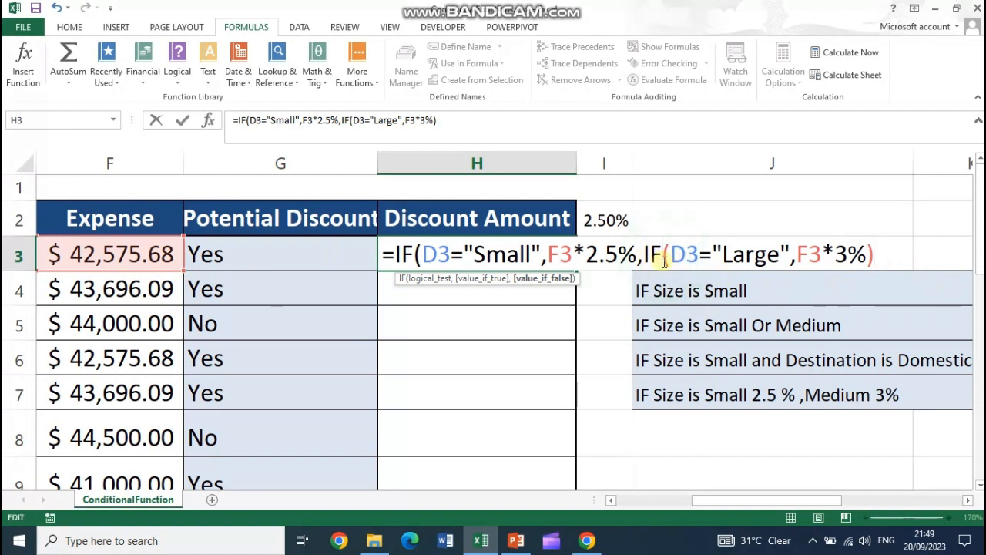
click(669, 255)
click(865, 254)
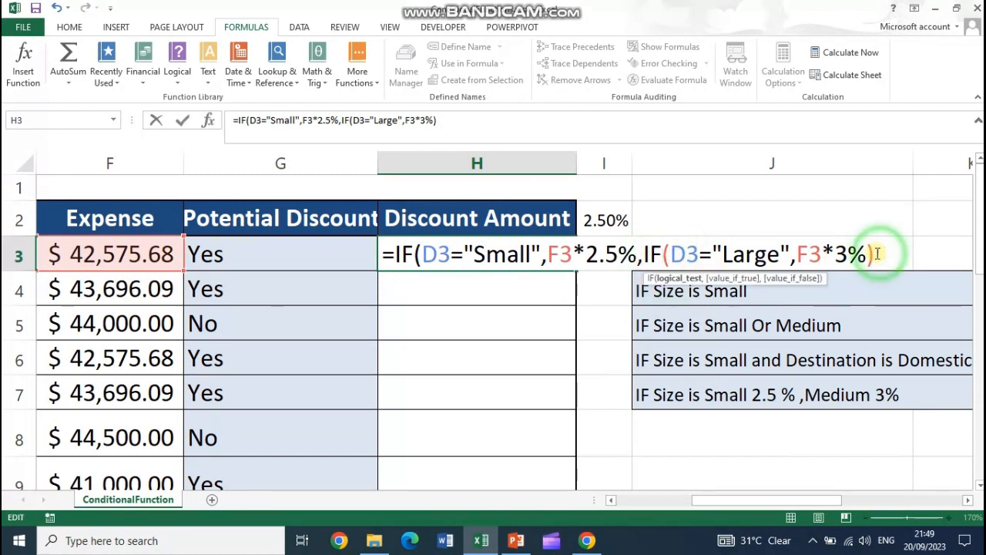
click(664, 256)
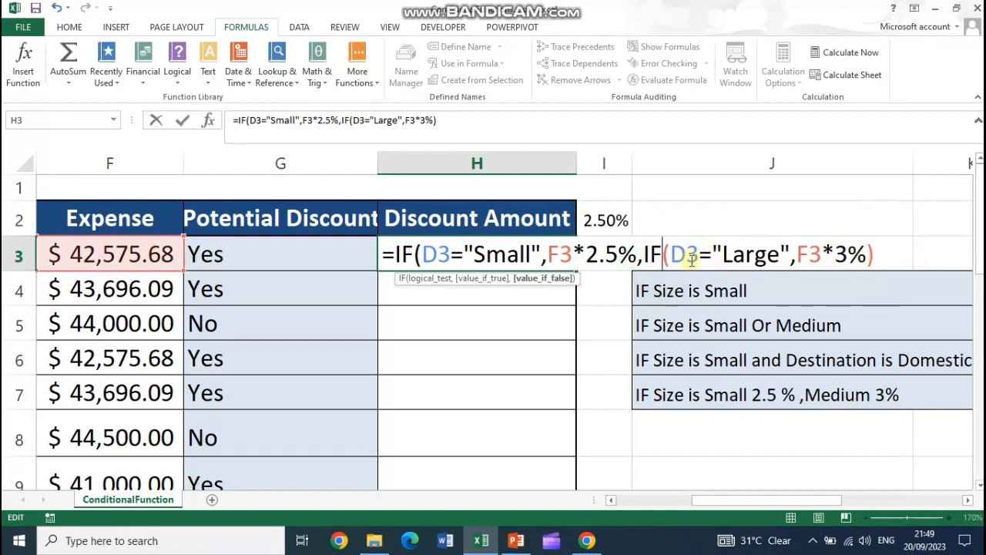
click(666, 258)
click(867, 255)
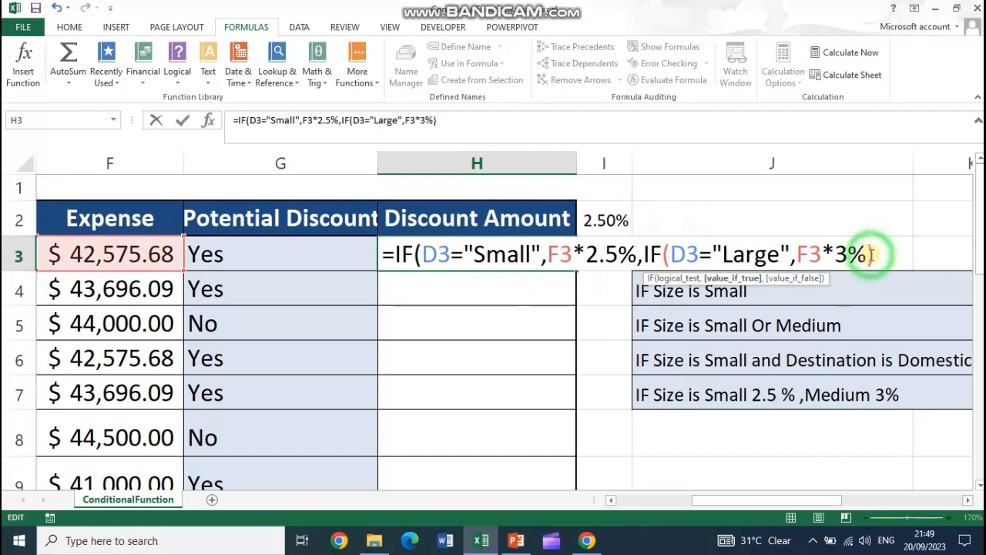
click(420, 257)
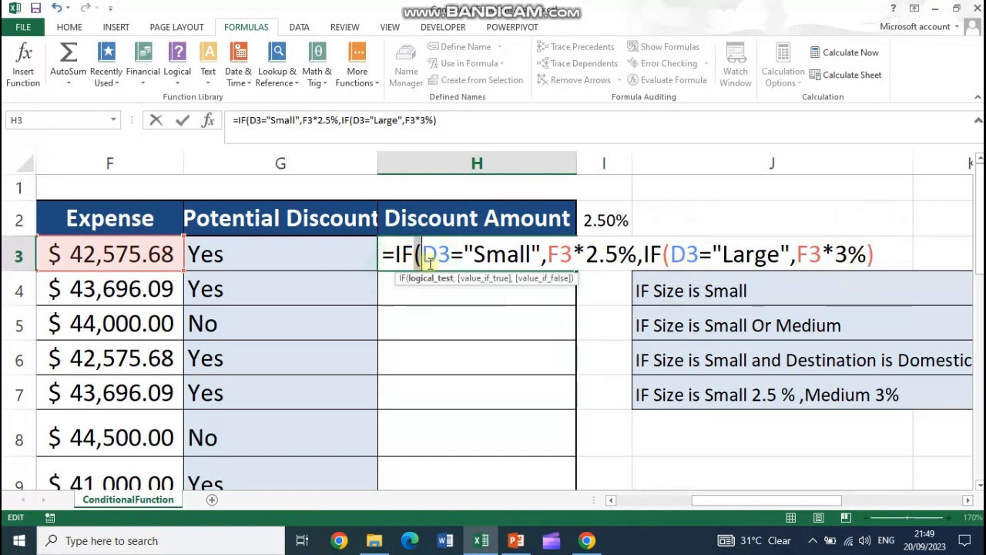
click(887, 252)
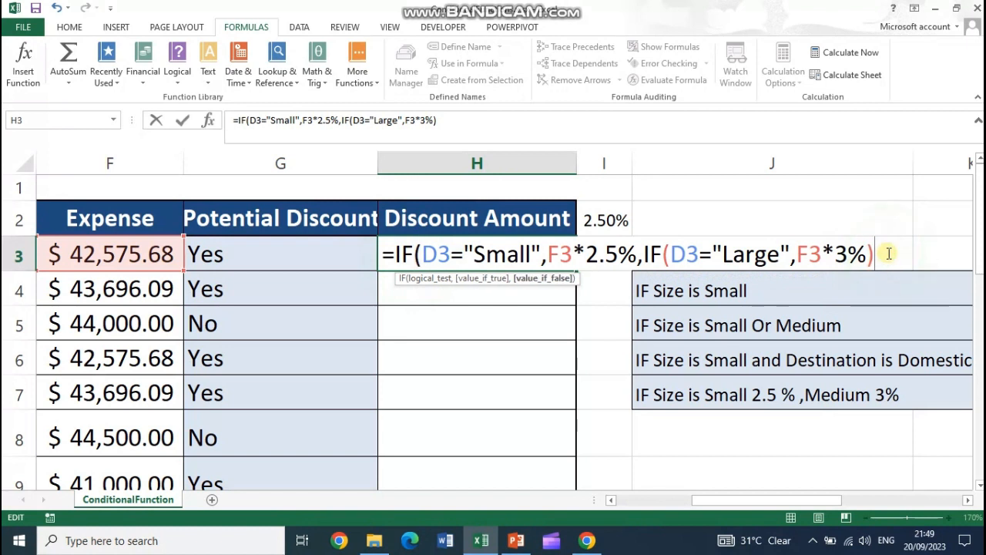
click(417, 256)
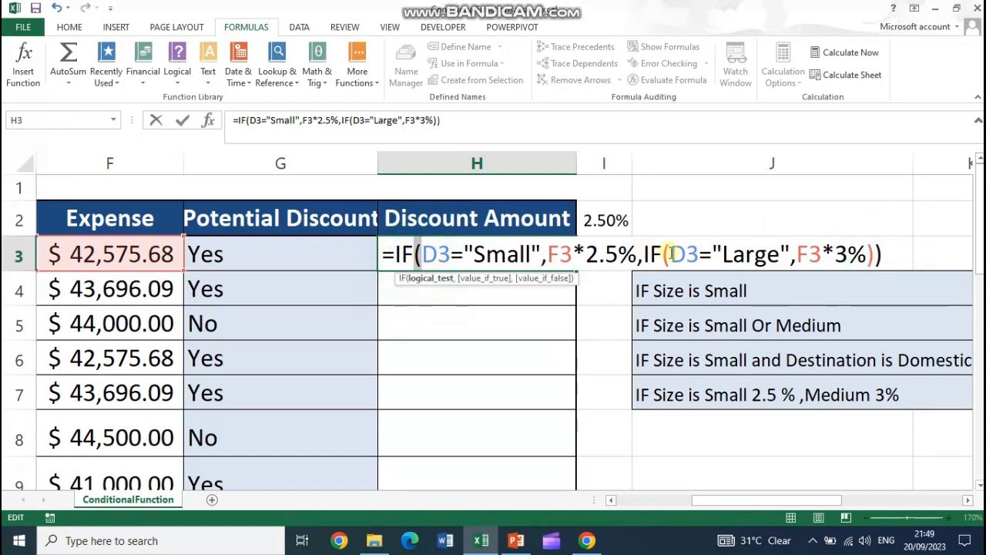
click(665, 257)
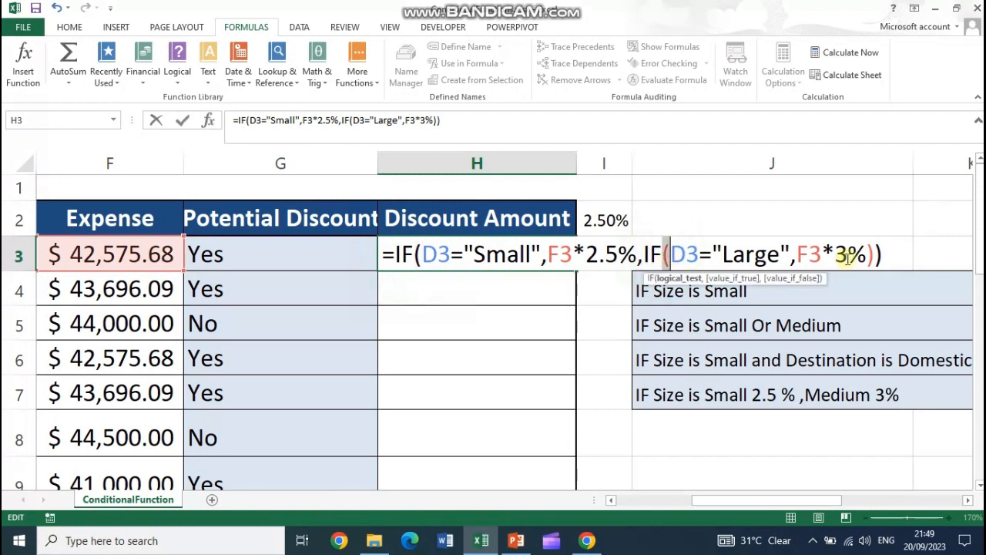
click(871, 255)
drag(884, 255, 878, 255)
key(Return)
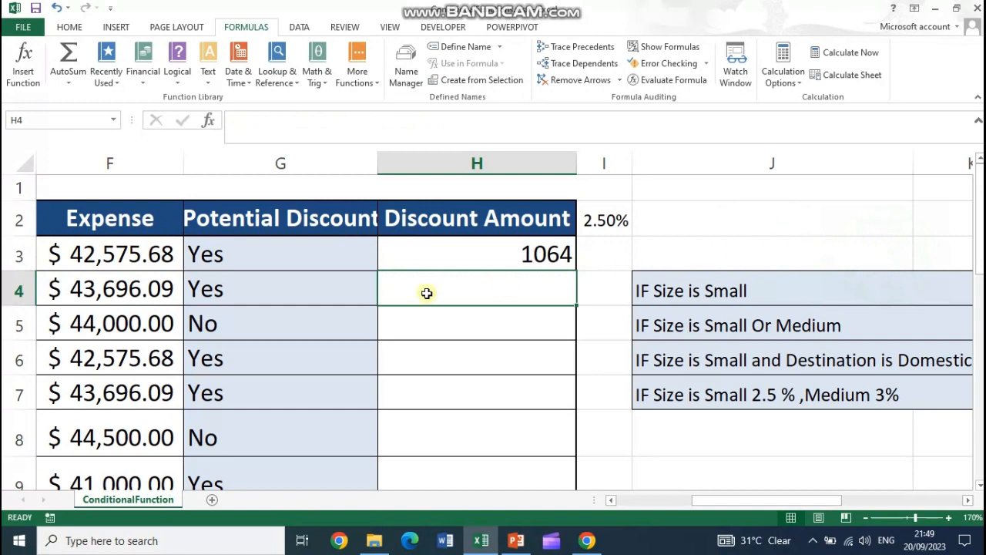
click(452, 262)
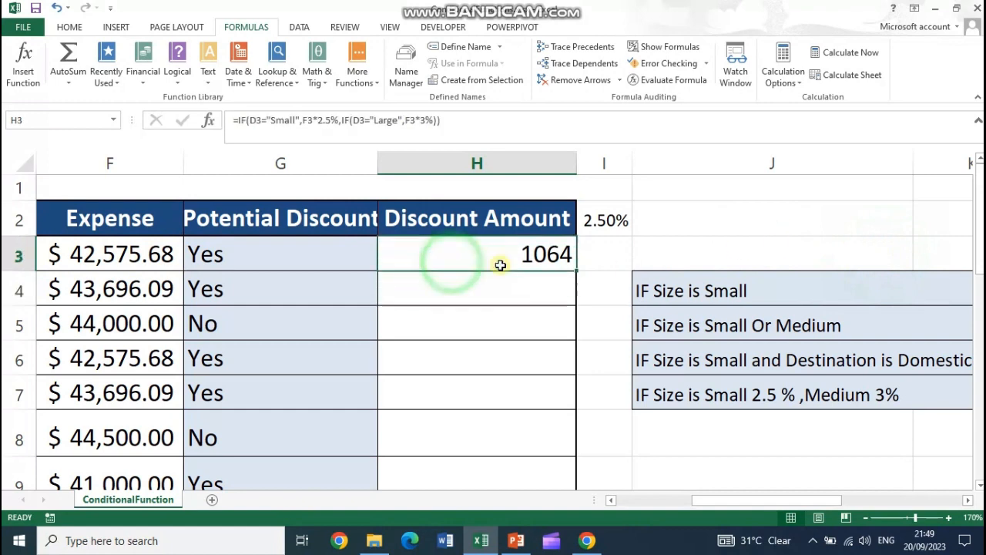
Step: Fill the H3 formula down the Discount Amount column and compare row 4's size with its discount result
double_click(579, 273)
drag(762, 501, 712, 504)
click(815, 295)
click(174, 287)
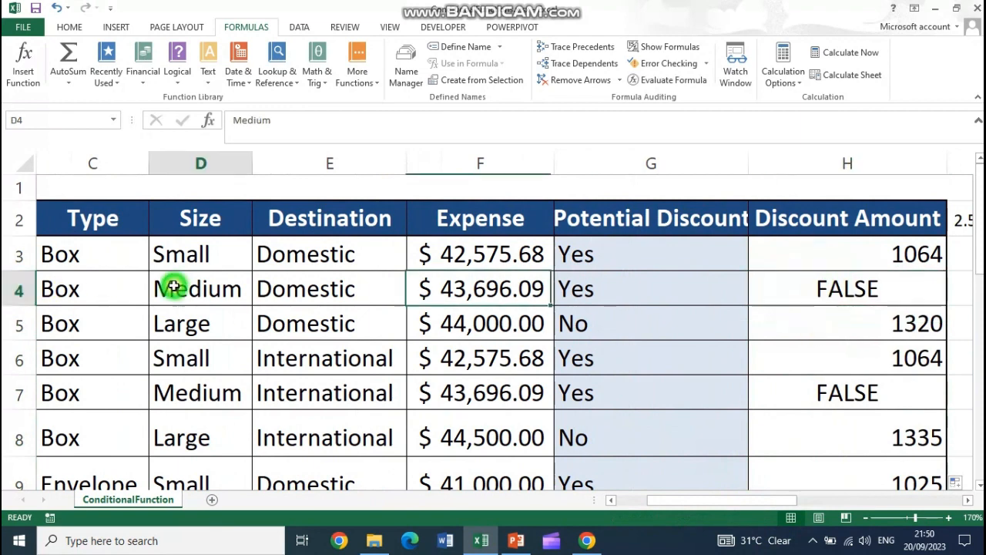
click(766, 286)
Step: Inspect the function arguments of the IF formula in H3, including the nested IF used as its false value
click(836, 255)
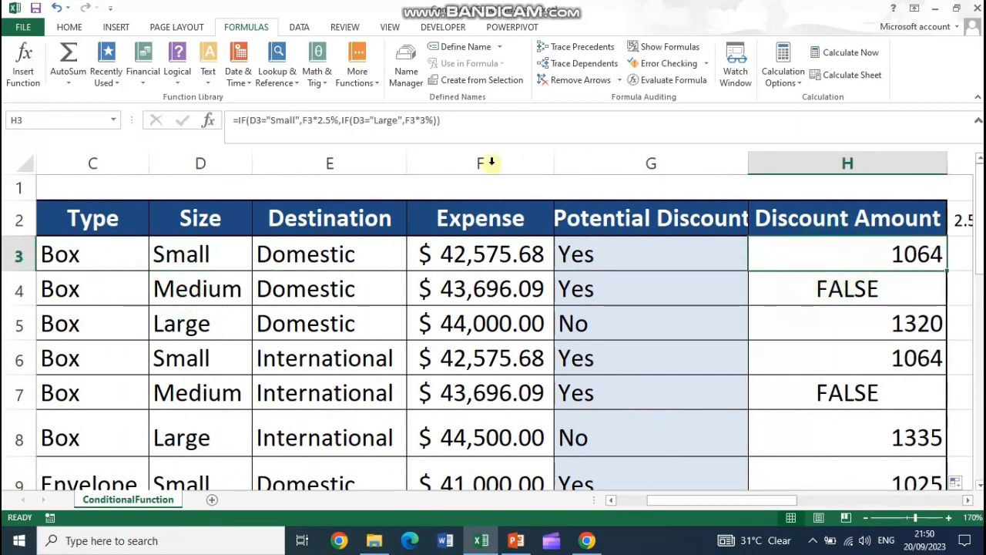
click(209, 120)
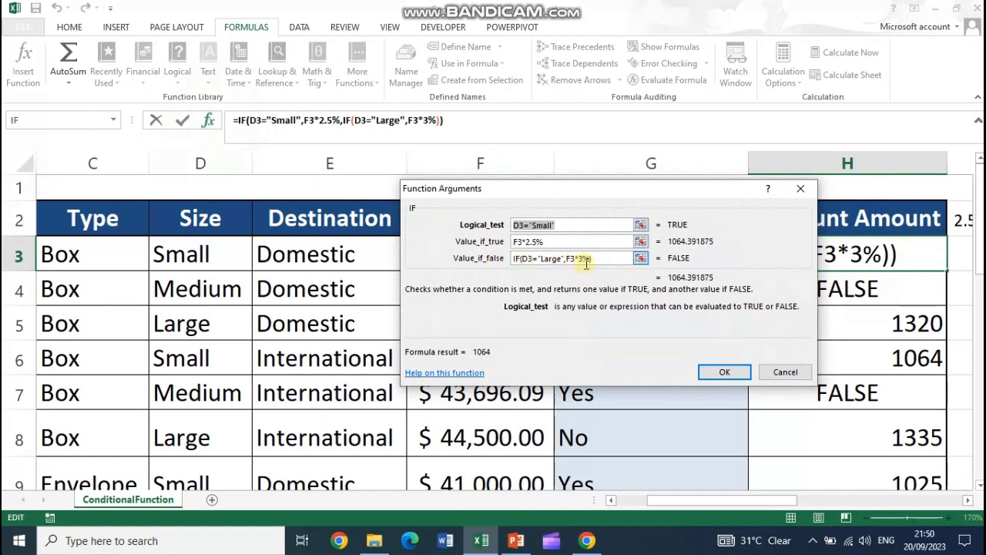
click(588, 259)
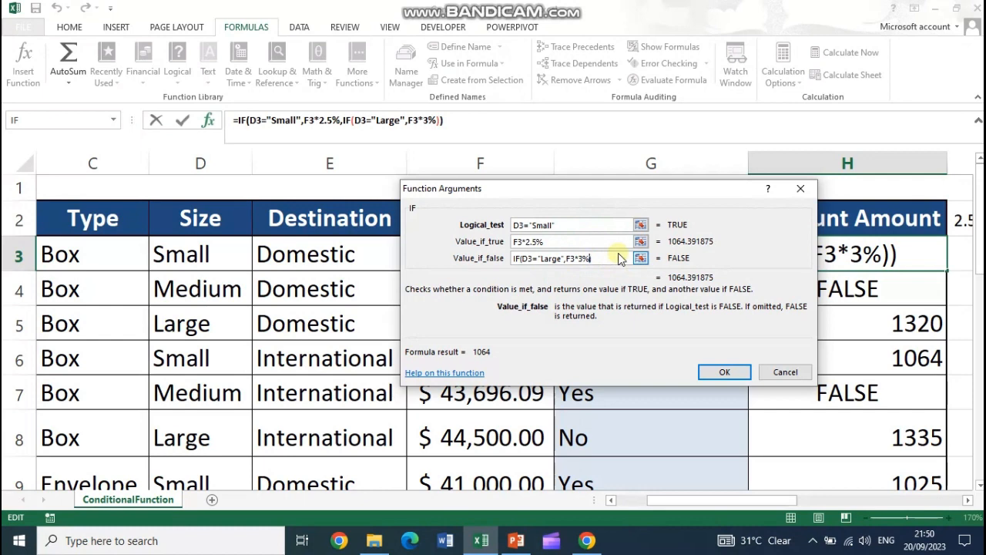
key(Return)
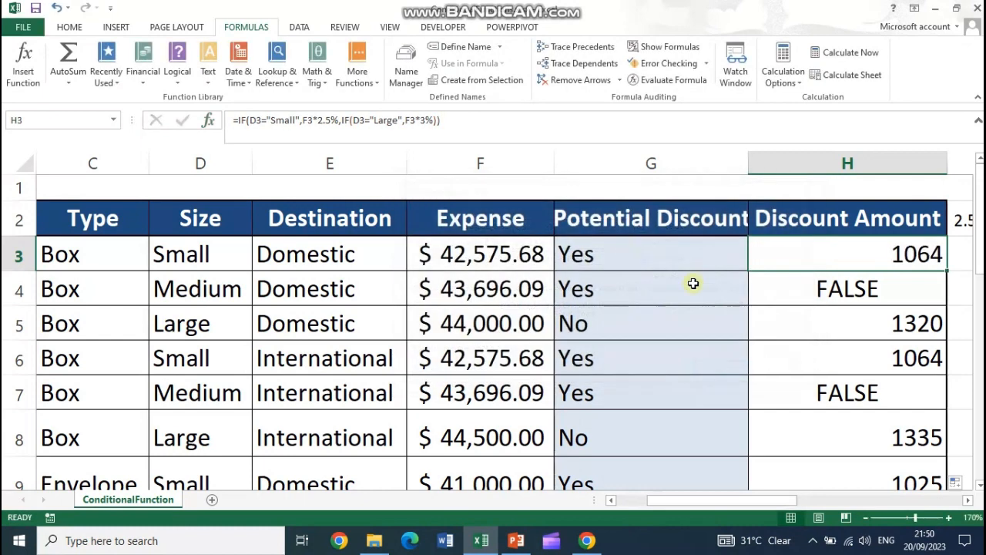
Step: Add 0 as the false value of the nested IF in H3, after F3*3%, and commit the formula
double_click(877, 255)
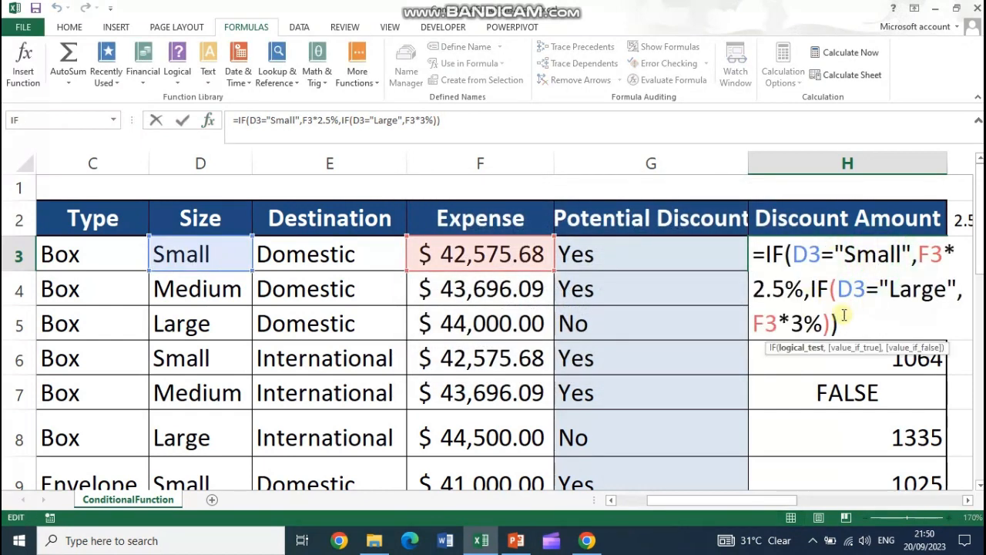
click(822, 324)
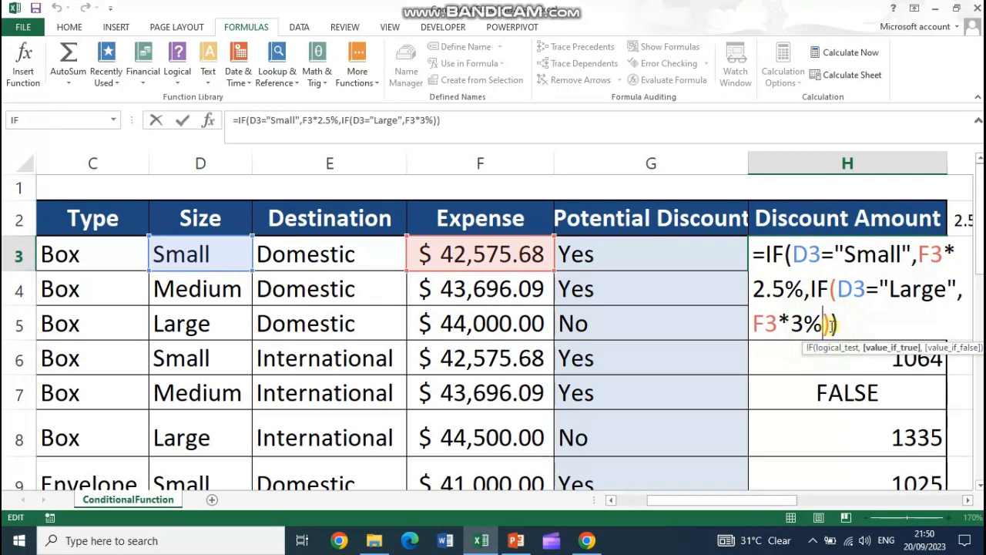
text(,)
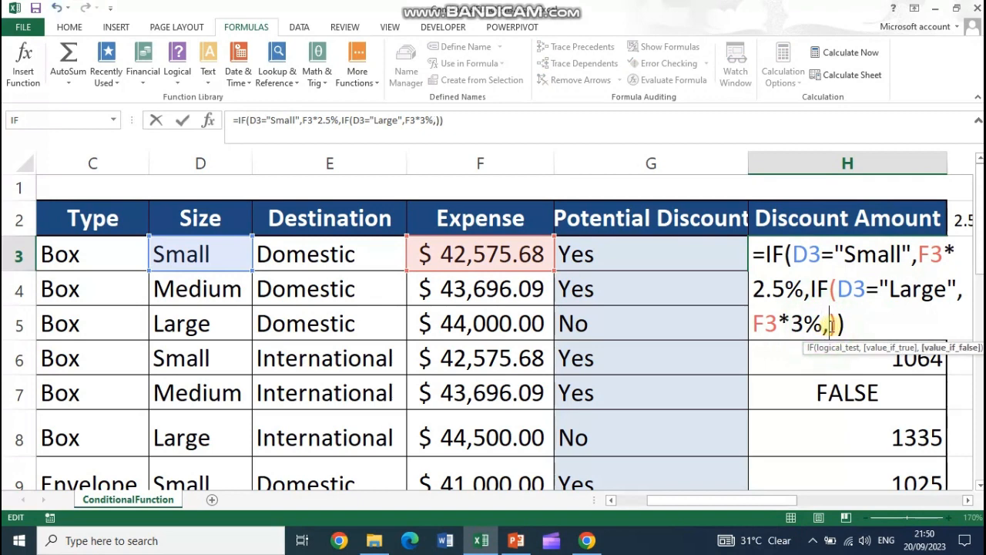
text(0)
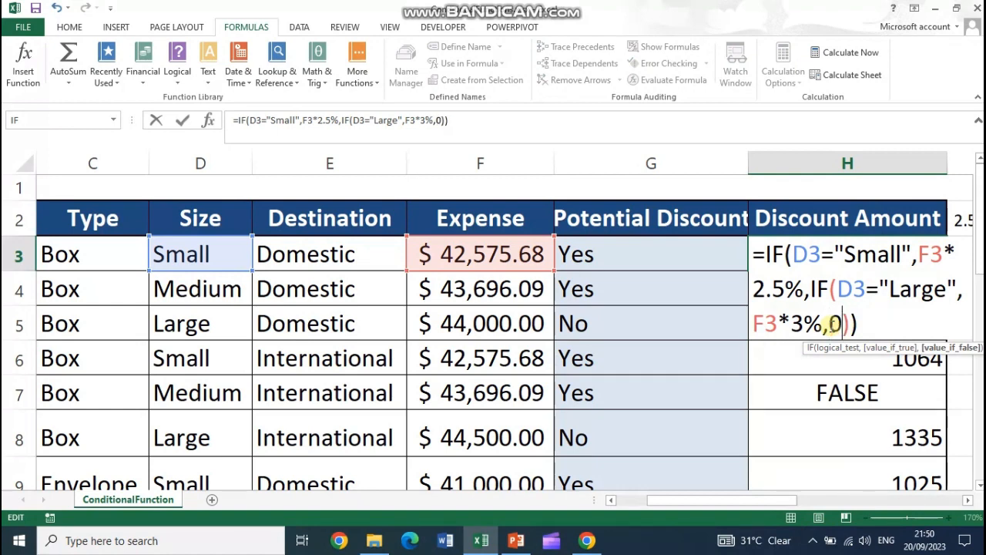
key(Return)
Step: Fill the H3 formula down through the remaining rows of the Discount Amount column
click(939, 258)
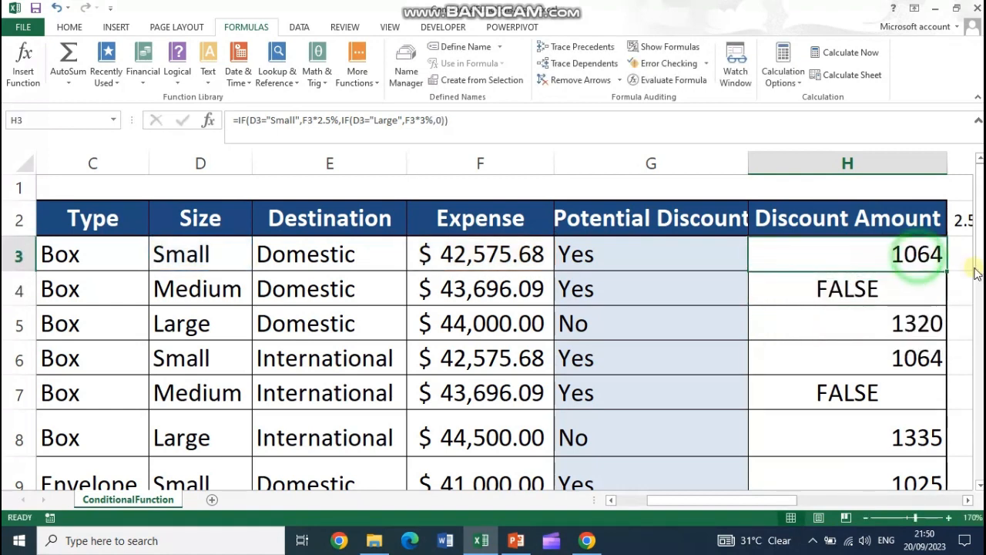
double_click(947, 268)
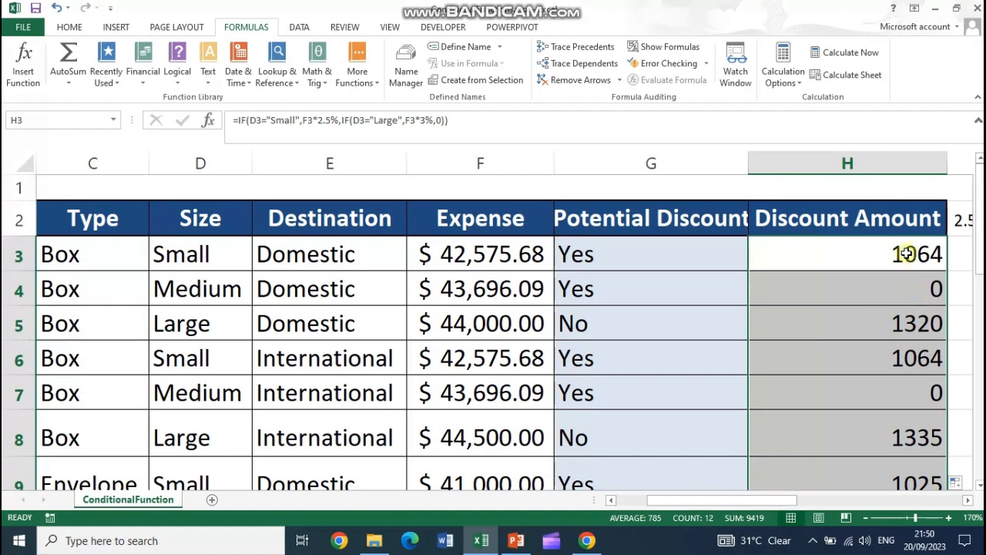
drag(785, 501, 817, 497)
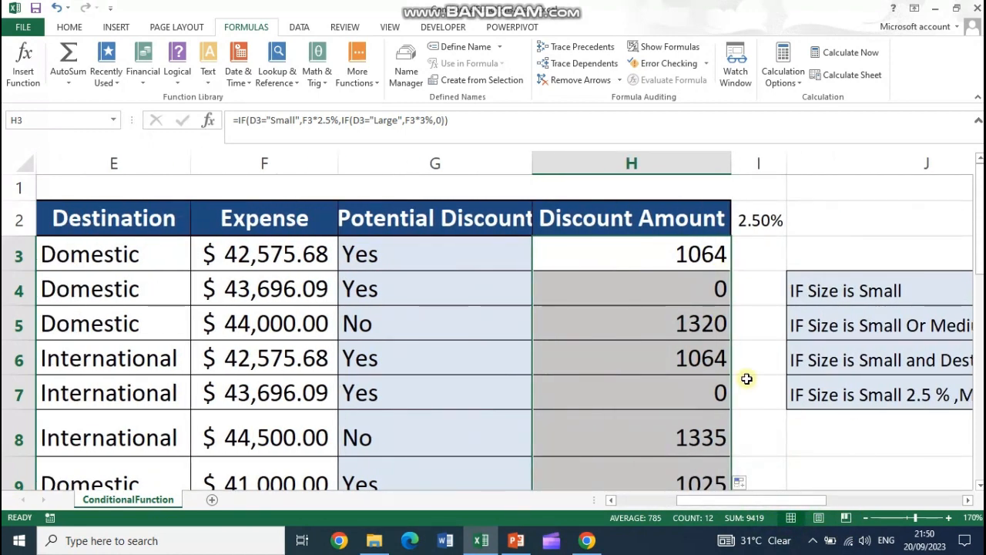
Step: Switch to the ConditionalFunctions.pptx presentation in PowerPoint and start the slide show from slide 4, "WHAT HAVE WE ACHIEVED"
click(518, 543)
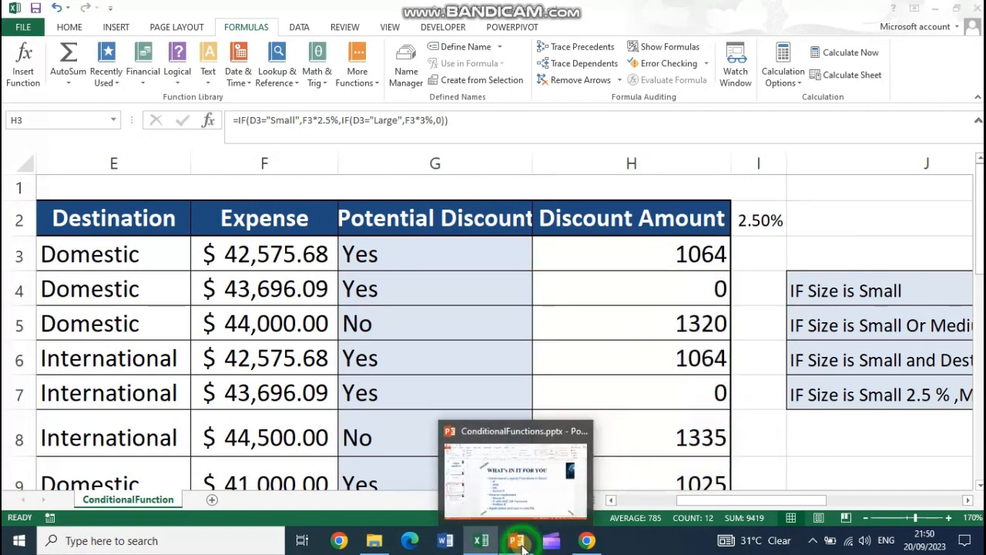
click(115, 384)
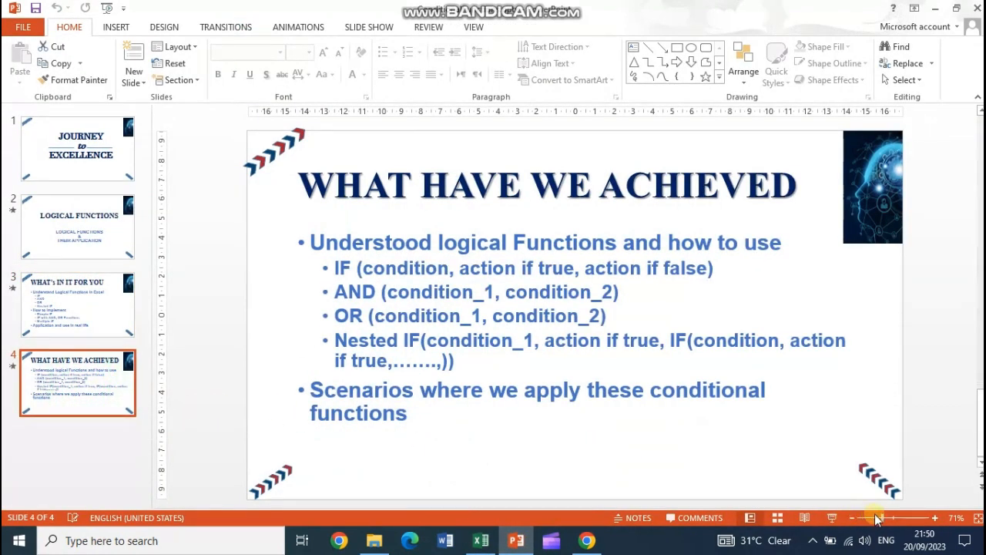
click(831, 517)
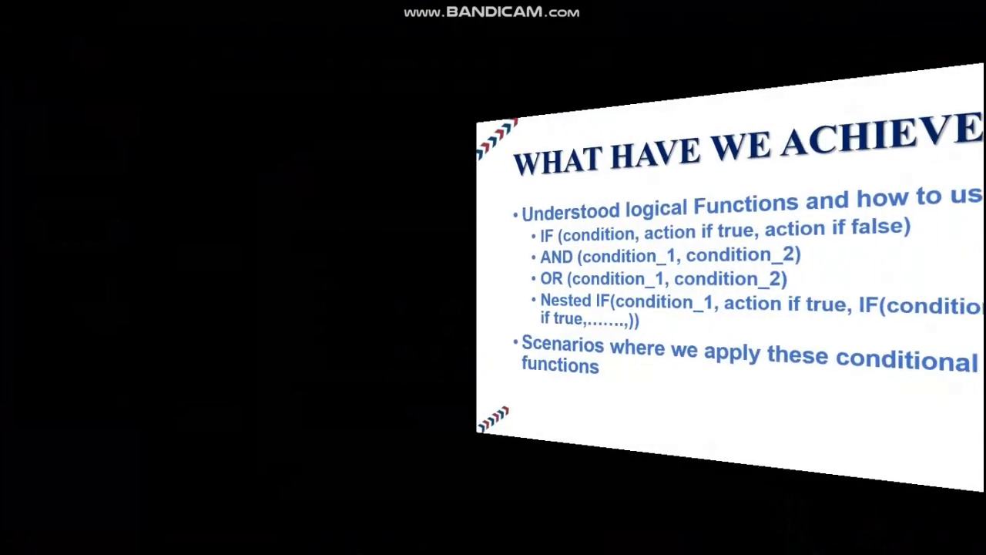